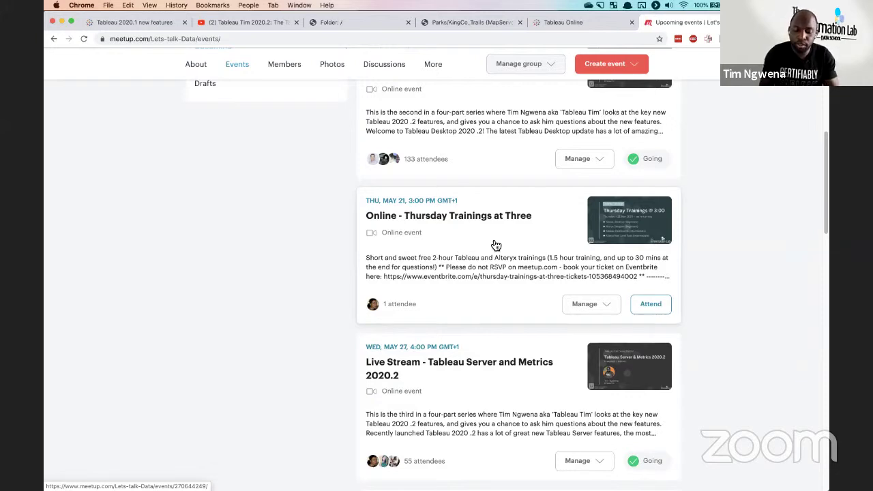
pyautogui.scroll(-1, 496, 246)
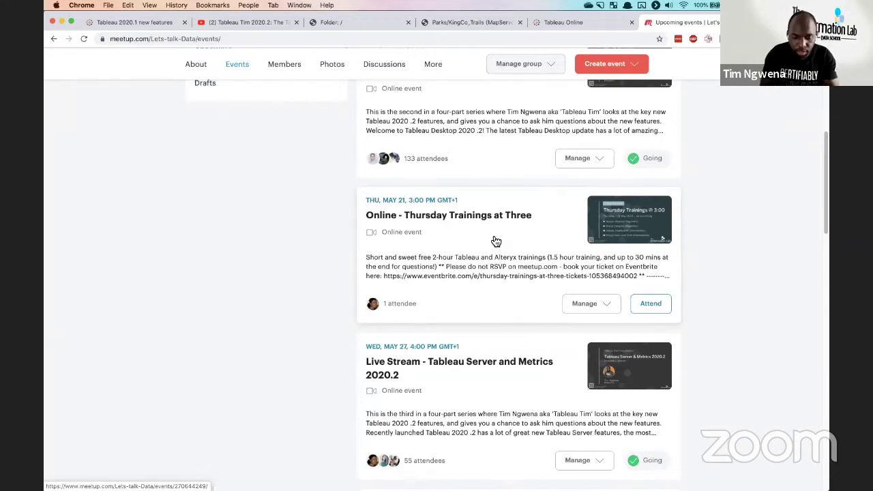
pyautogui.click(470, 228)
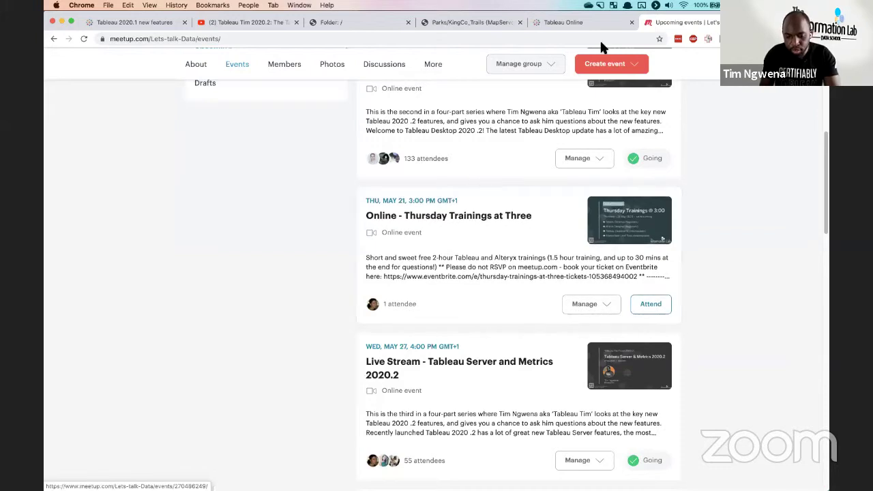
# Switch to Tableau Online, open the TableauT-Dev-dev-991813 site and look through its home page
pyautogui.click(566, 26)
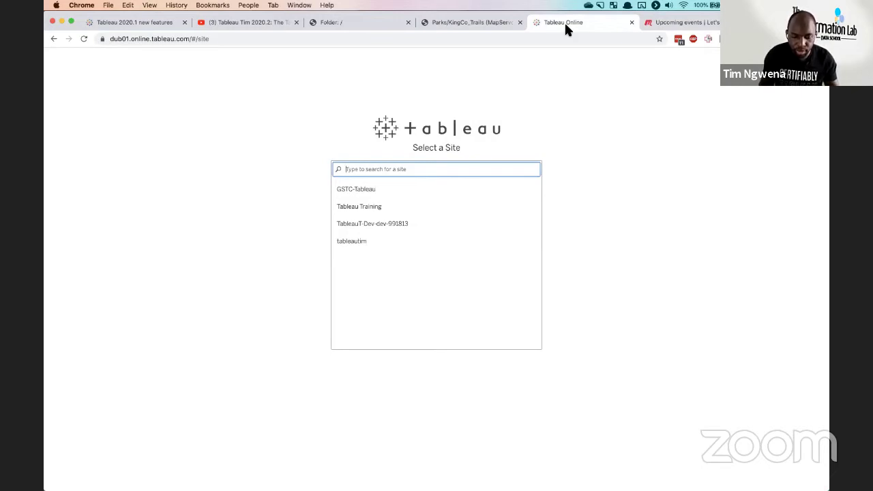
pyautogui.click(365, 224)
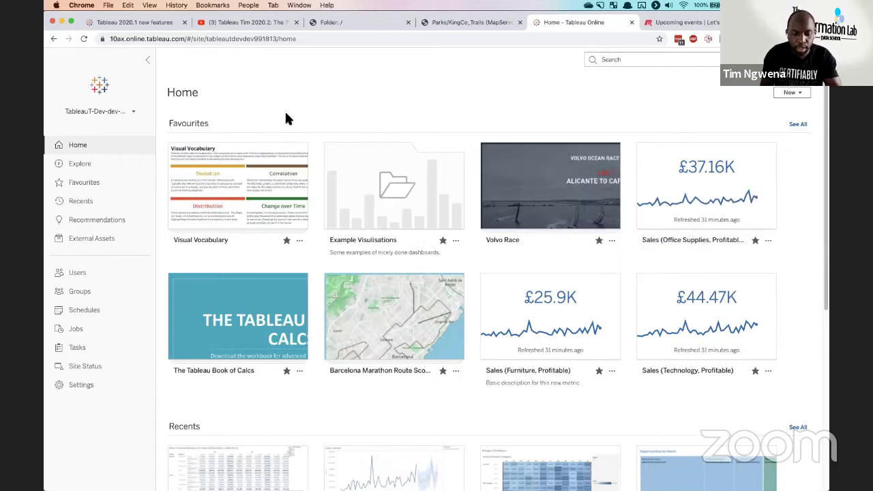
pyautogui.scroll(-1, 327, 116)
pyautogui.scroll(-5, 328, 120)
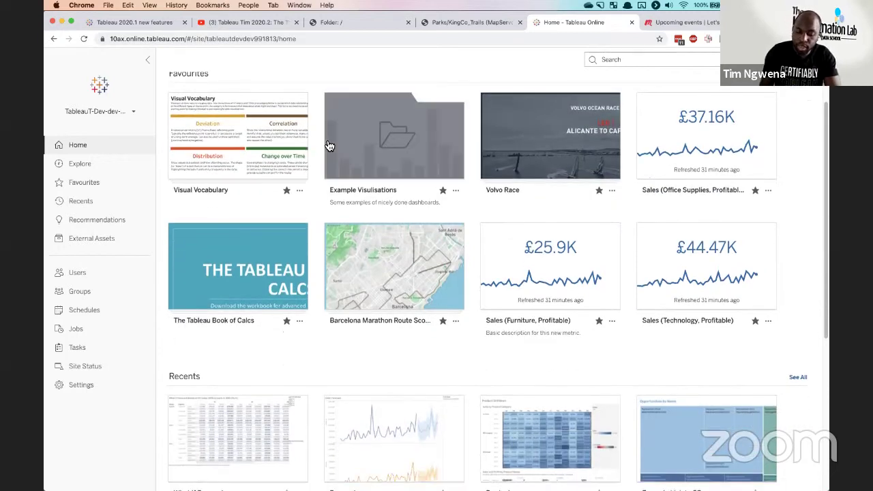
pyautogui.scroll(5, 322, 147)
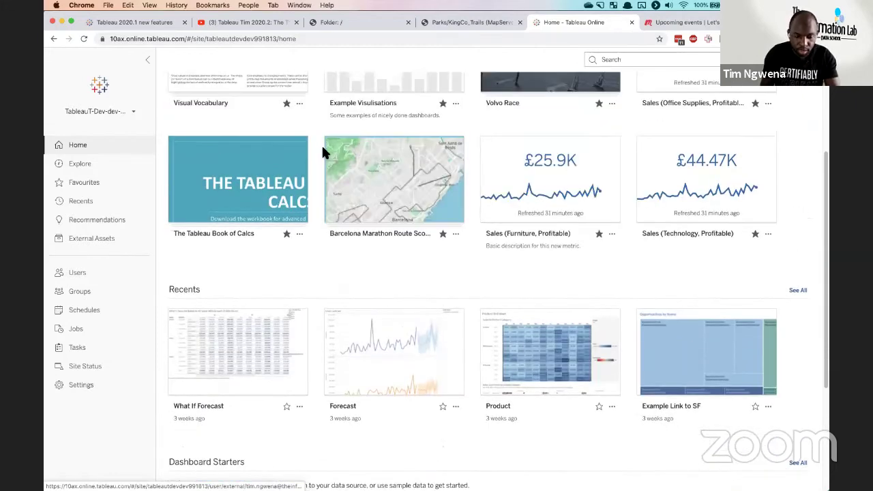
# Create a new workbook on the site and review the available connectors and the file upload option for its data
pyautogui.click(795, 92)
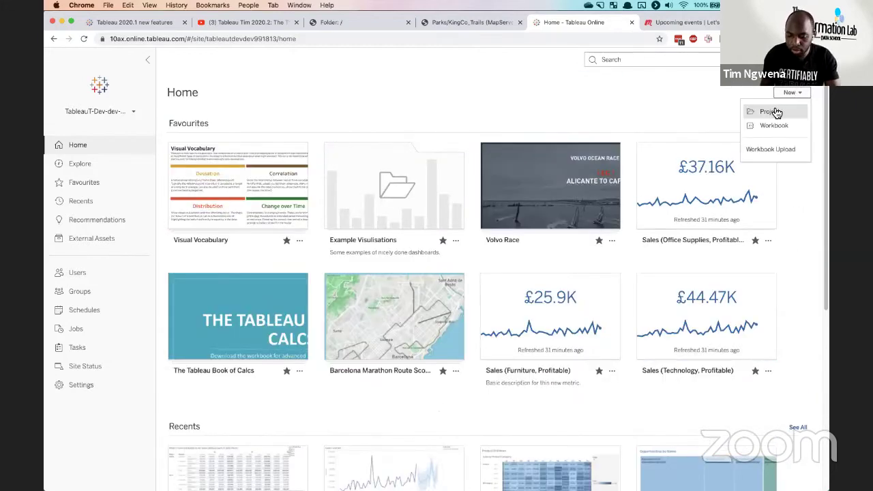
pyautogui.click(782, 128)
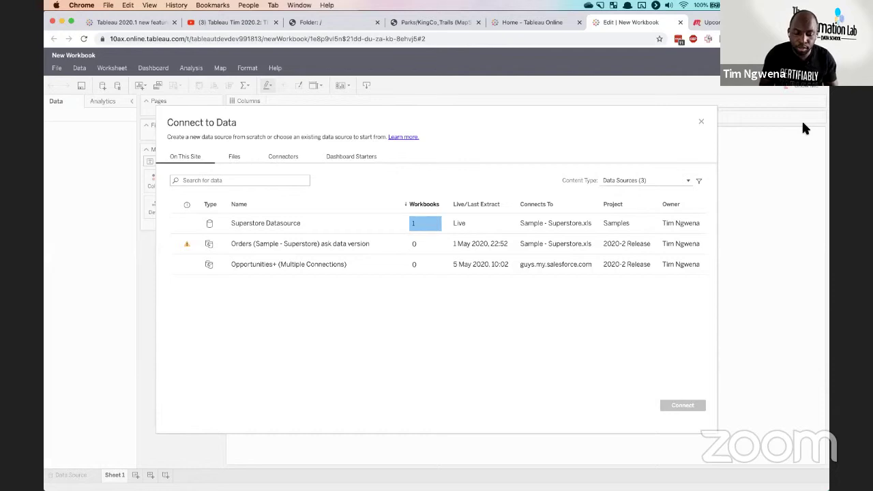
pyautogui.click(288, 161)
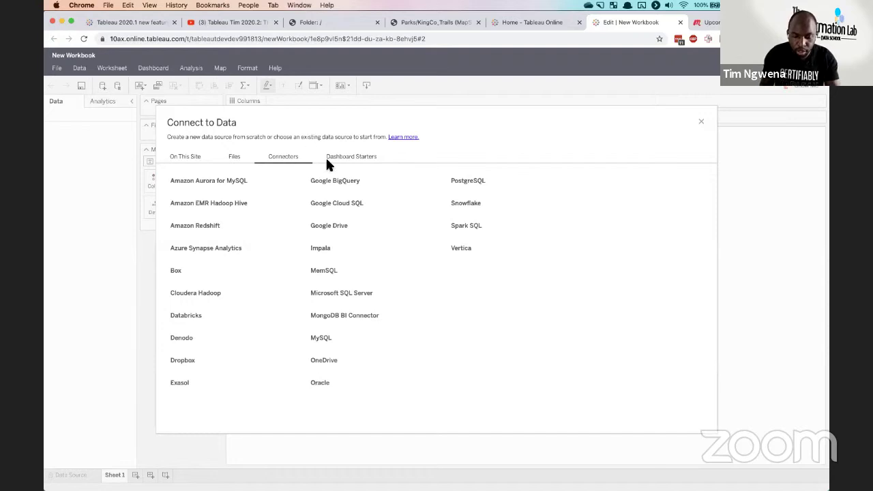
pyautogui.click(230, 157)
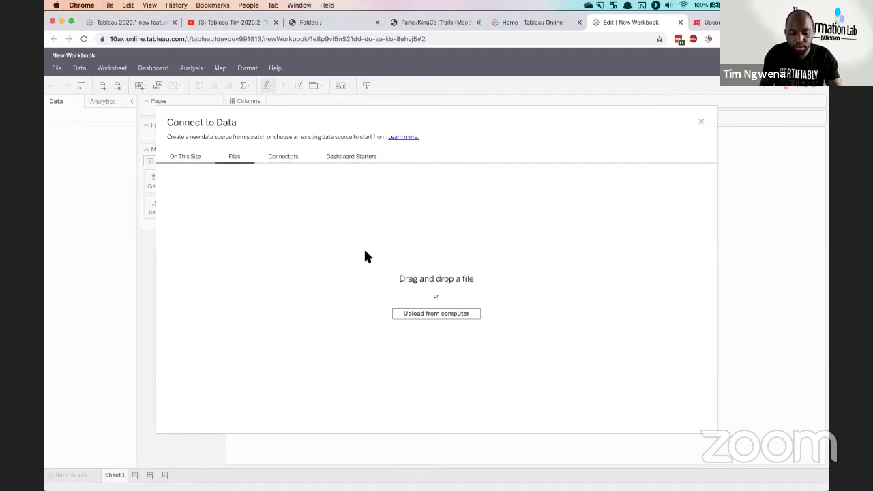
pyautogui.click(182, 157)
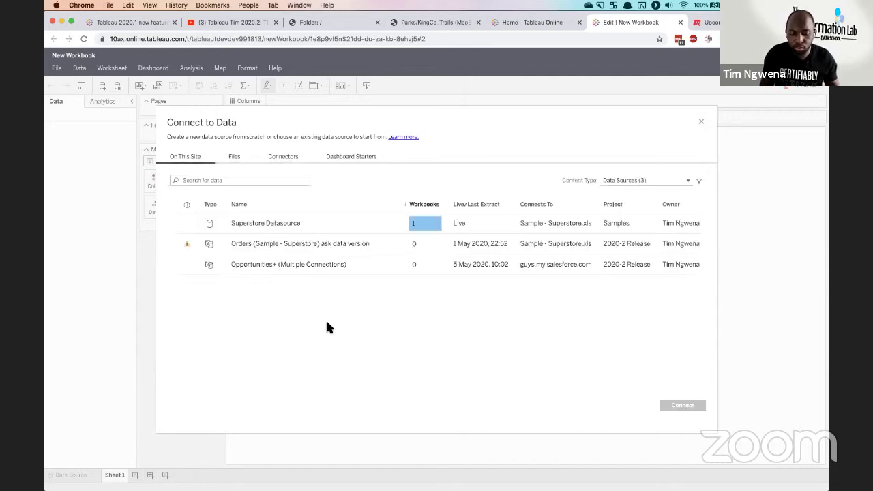
# Connect the workbook to the Superstore Datasource and select the second Customer Name field in the Customer folder
pyautogui.click(272, 225)
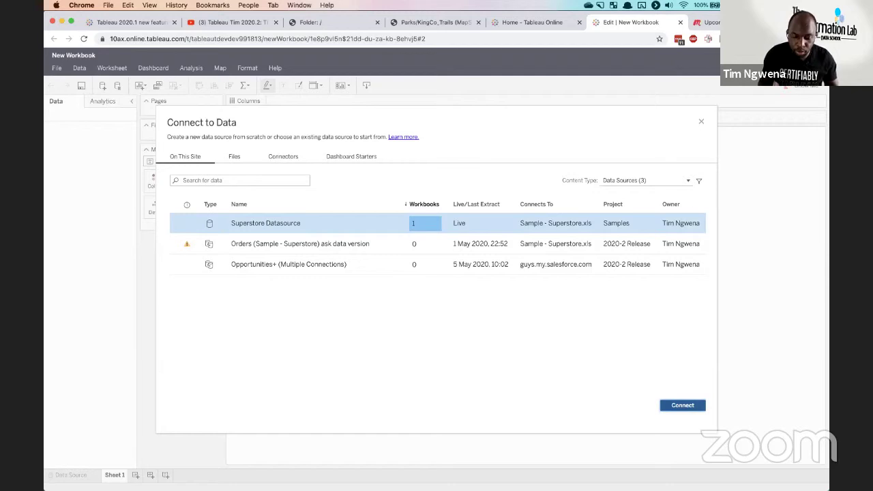
pyautogui.click(683, 405)
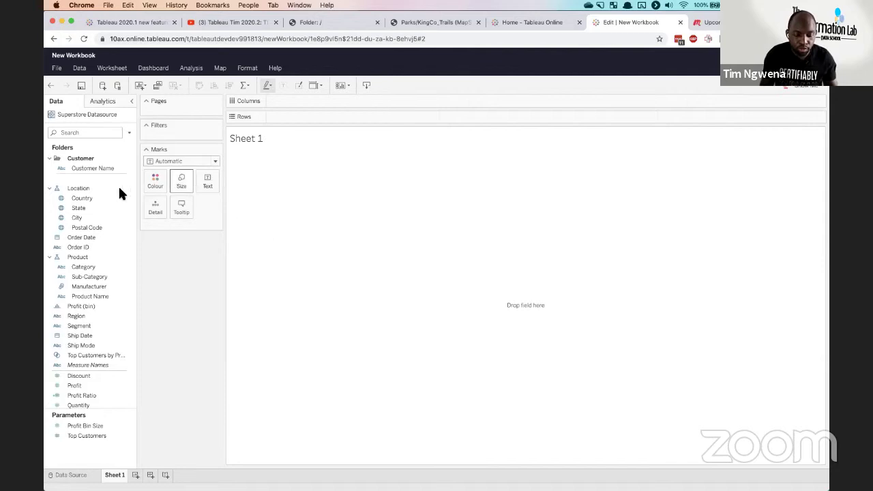
pyautogui.click(72, 187)
pyautogui.moveTo(73, 181)
pyautogui.mouseDown()
pyautogui.moveTo(27, 180)
pyautogui.moveTo(86, 195)
pyautogui.moveTo(82, 171)
pyautogui.moveTo(78, 187)
pyautogui.moveTo(67, 171)
pyautogui.moveTo(73, 187)
pyautogui.mouseUp()
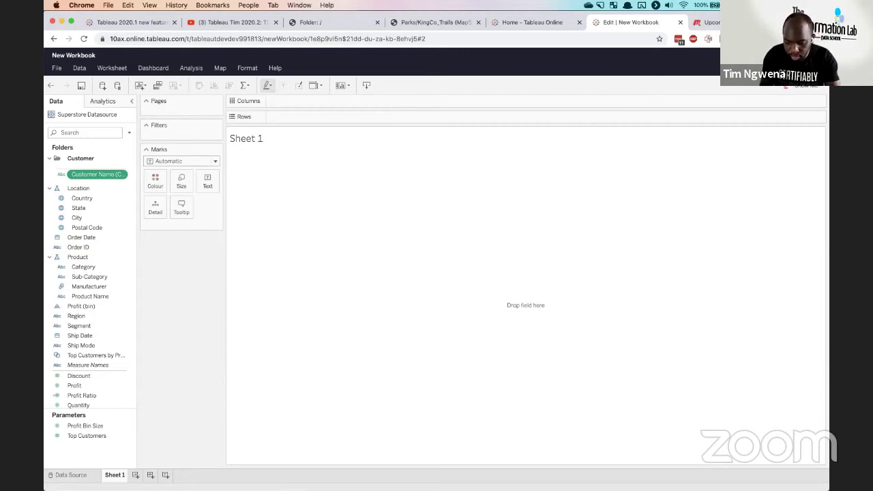
# Search the web in a new page for the Tableau Desktop vs Tableau Web Editor 2020.2 comparison and open it on Tableau Public
pyautogui.press('super+t')
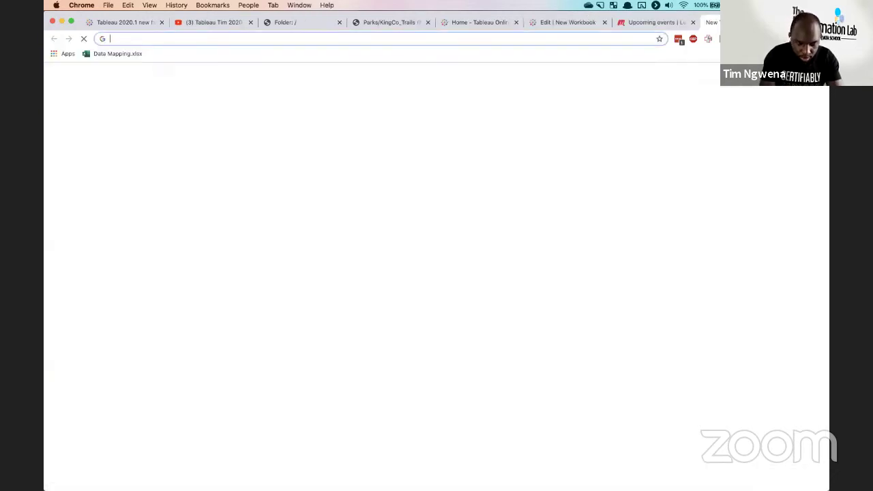
pyautogui.write('tableau')
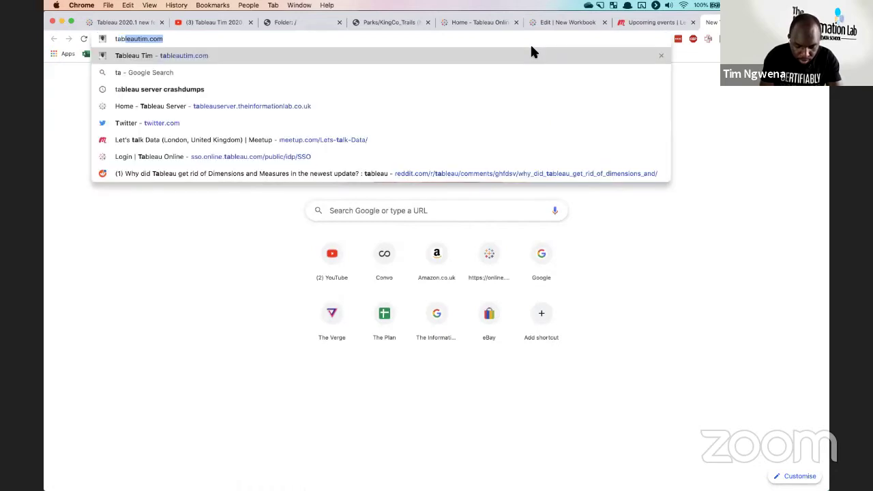
pyautogui.write(' online andrew andrew pick')
pyautogui.press('Return')
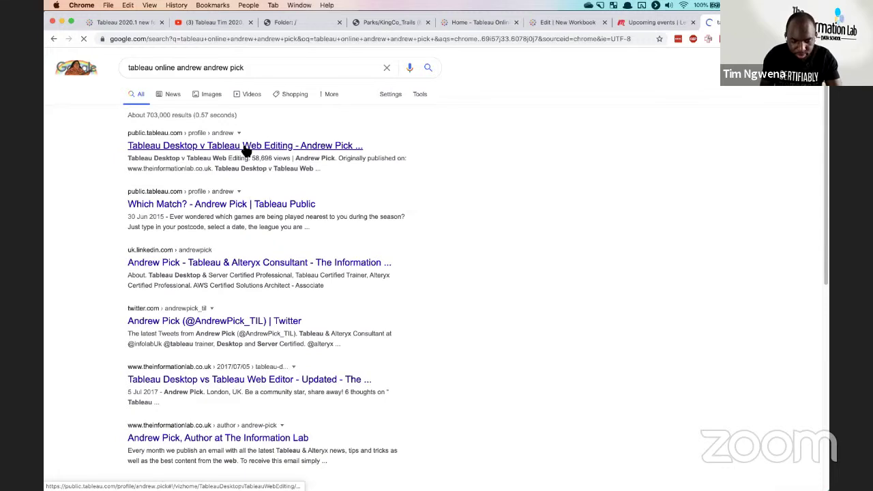
pyautogui.click(246, 148)
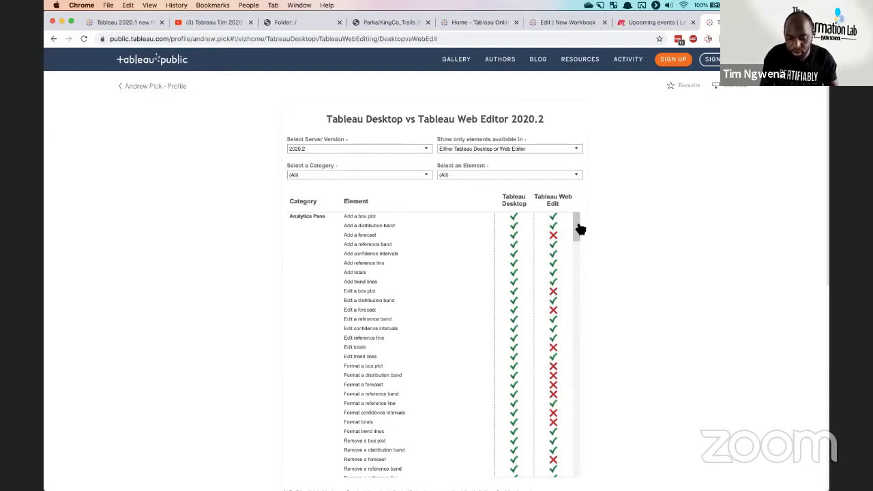
pyautogui.moveTo(581, 228)
pyautogui.mouseDown()
pyautogui.moveTo(584, 372)
pyautogui.moveTo(598, 225)
pyautogui.mouseUp()
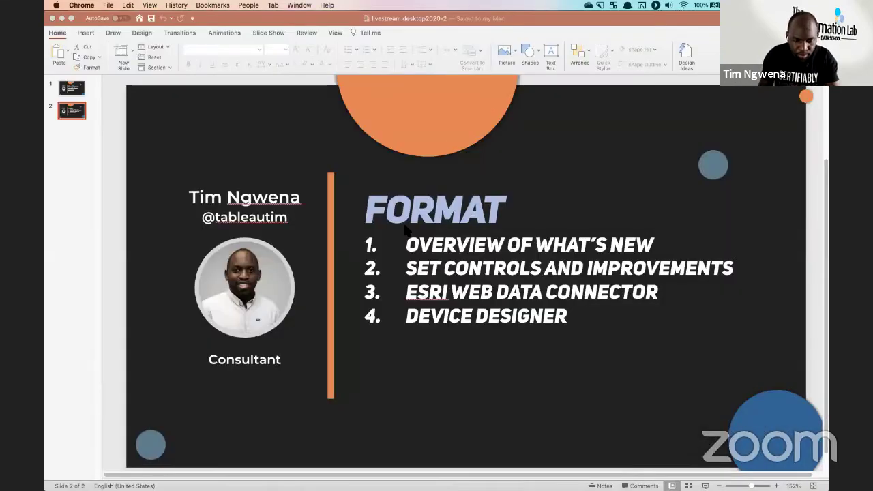
# Switch to the 2020-2 folder in Finder and open Set controls Starter.twbx with Tableau Desktop 2020.2
pyautogui.hotkey('ctrl', 'Up')
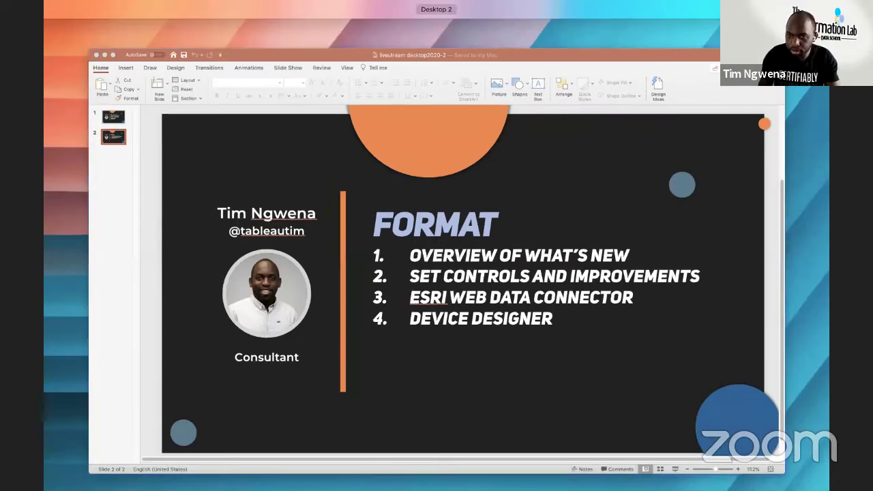
pyautogui.click(795, 118)
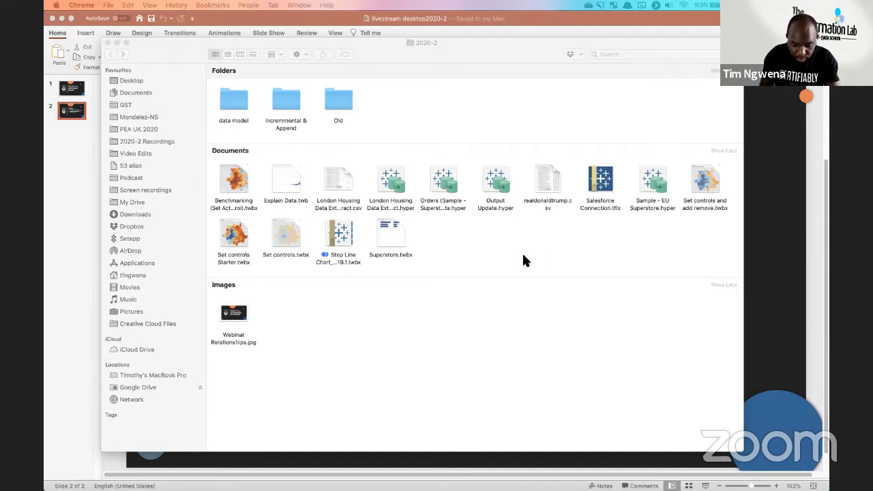
pyautogui.click(235, 233)
pyautogui.rightClick(237, 230)
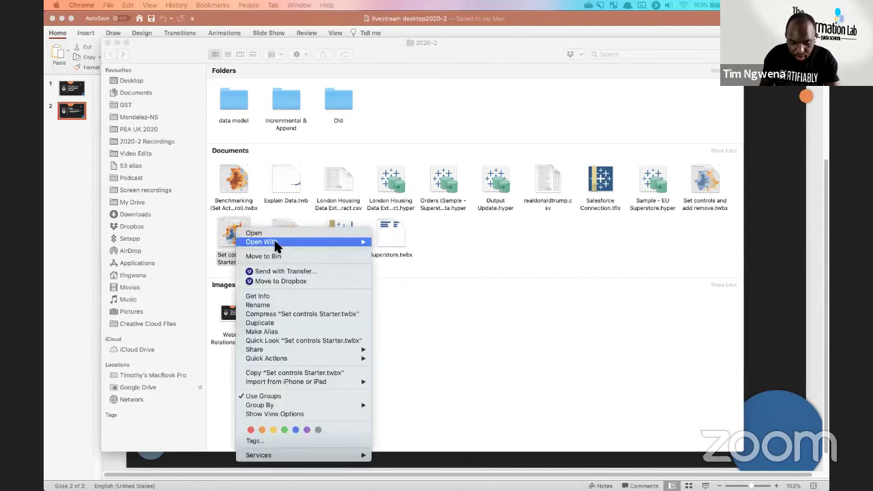
pyautogui.moveTo(276, 242)
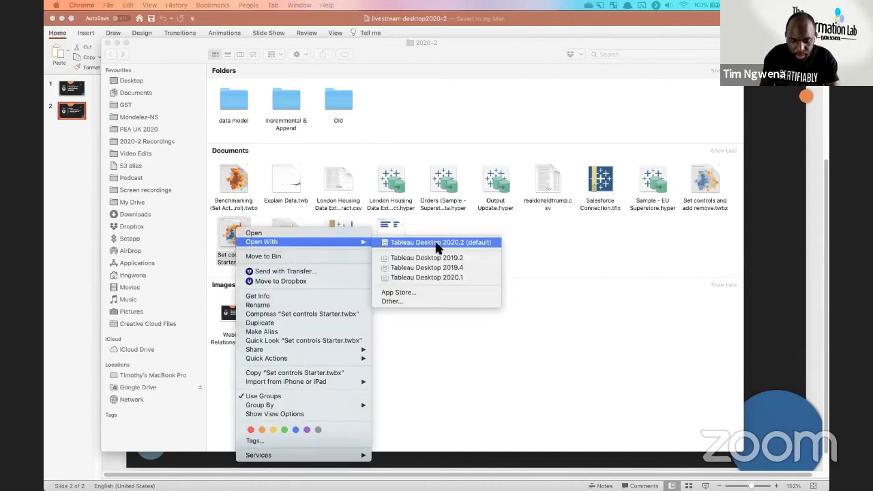
pyautogui.click(436, 243)
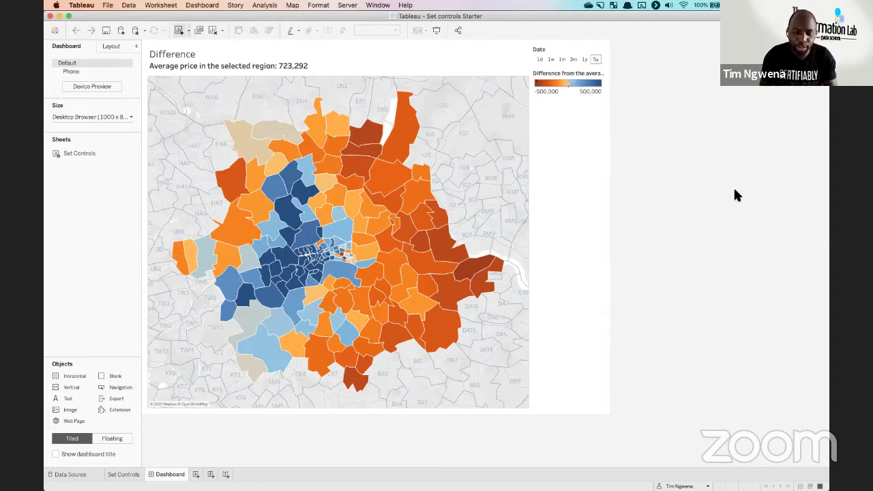
# Compare average prices on the dashboard map by selecting different outcodes, including E17 and WC2B, ending with E17 selected
pyautogui.click(414, 206)
pyautogui.click(415, 206)
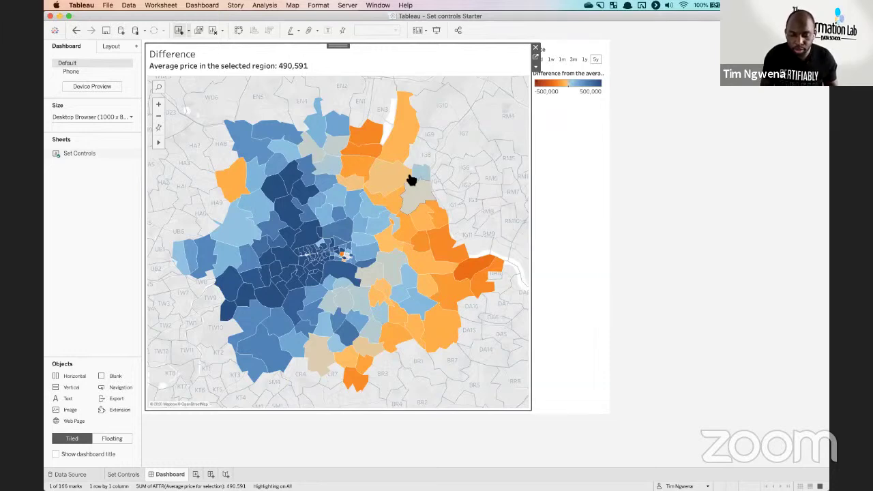
pyautogui.click(388, 181)
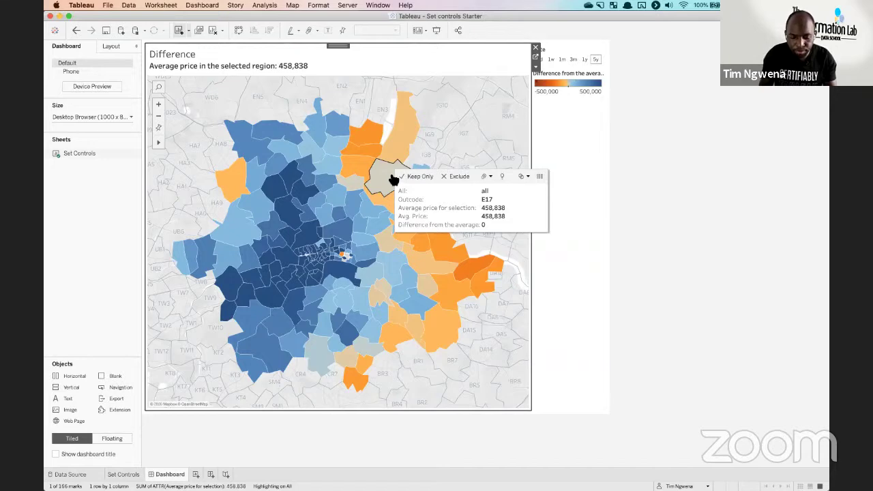
pyautogui.moveTo(327, 262)
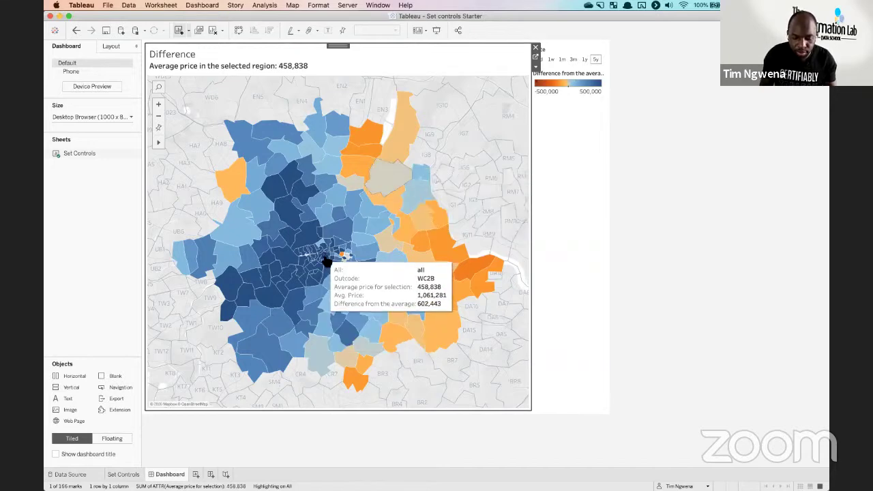
pyautogui.click(326, 262)
pyautogui.moveTo(354, 328)
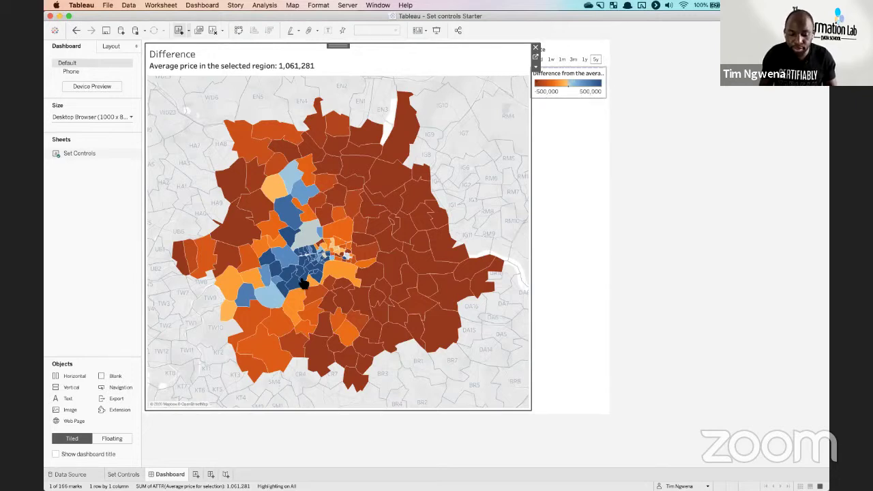
pyautogui.moveTo(301, 280)
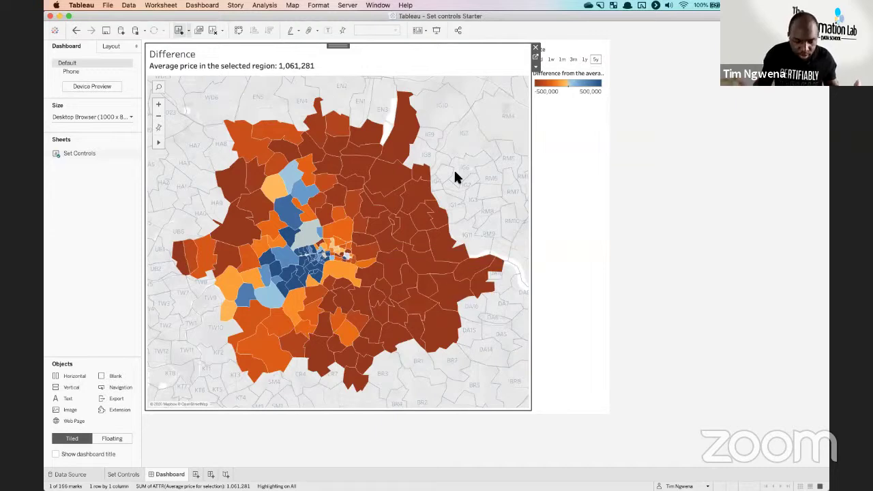
pyautogui.click(382, 181)
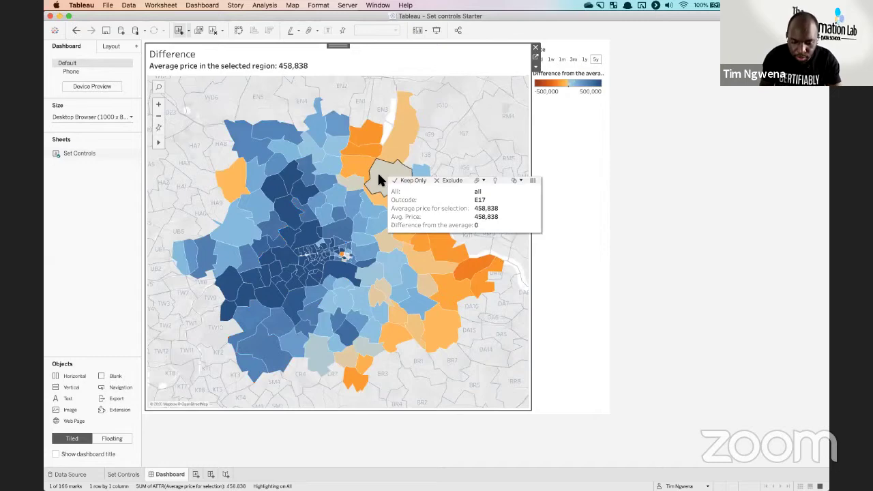
# Go to the Set Controls worksheet behind the map, then select and deselect the E20 area to test its behaviour
pyautogui.click(537, 59)
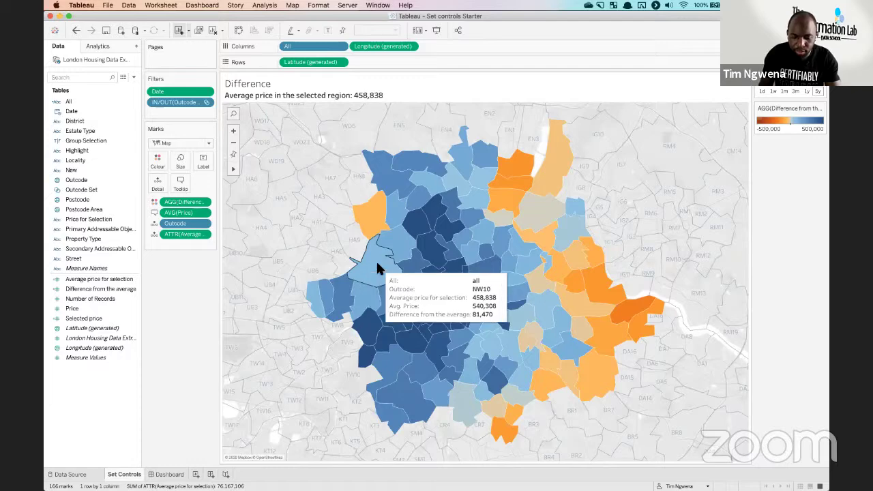
pyautogui.click(553, 271)
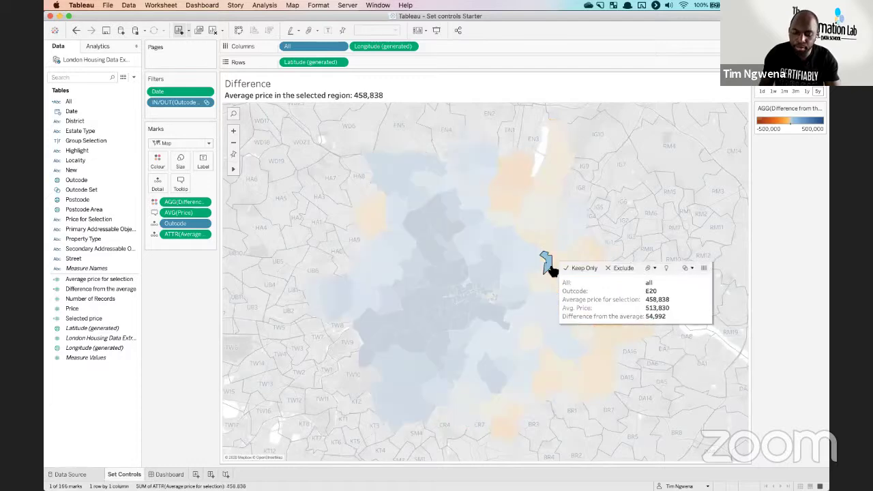
pyautogui.click(550, 264)
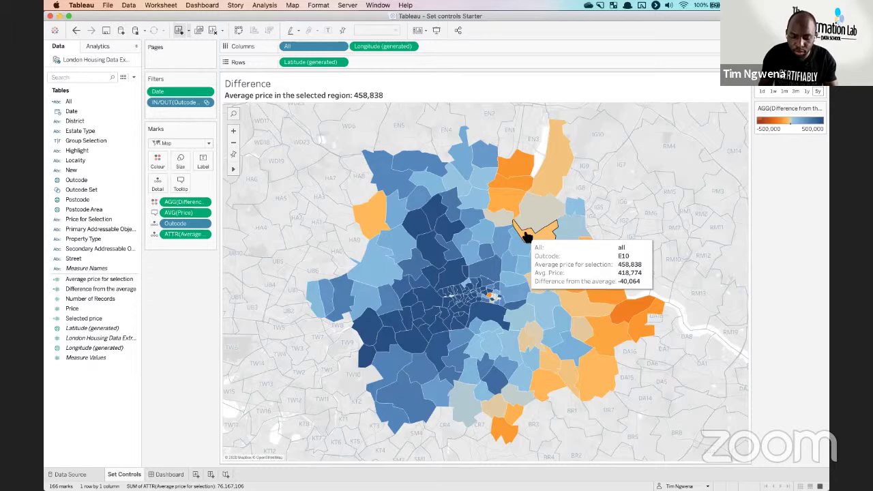
# Return to the dashboard, open its list of actions and review the settings of the Change set value action
pyautogui.click(171, 475)
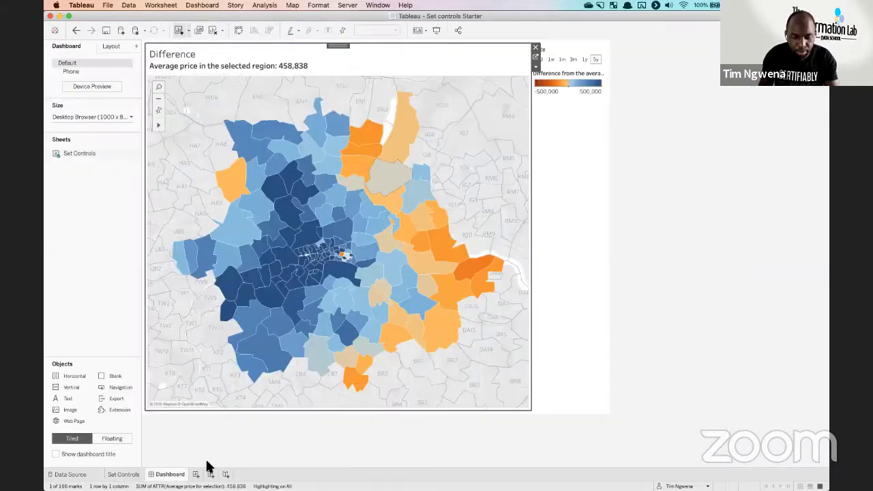
pyautogui.click(207, 5)
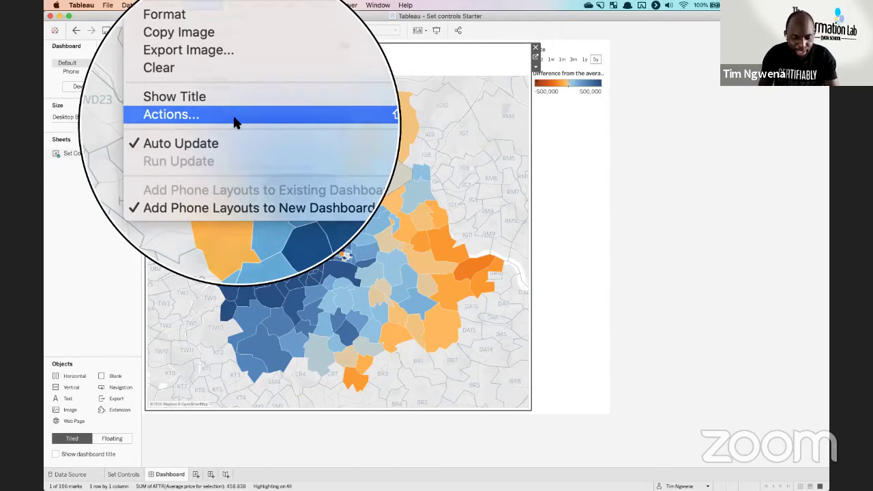
pyautogui.click(233, 122)
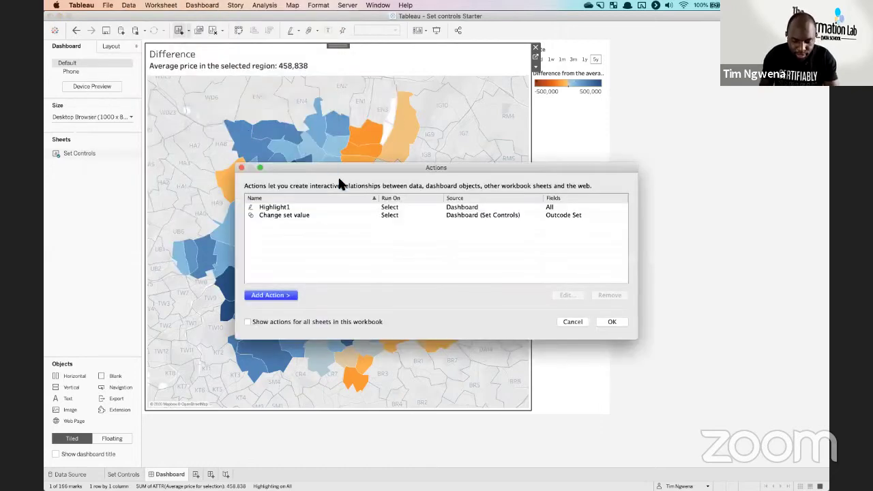
pyautogui.moveTo(410, 170); pyautogui.dragTo(310, 167)
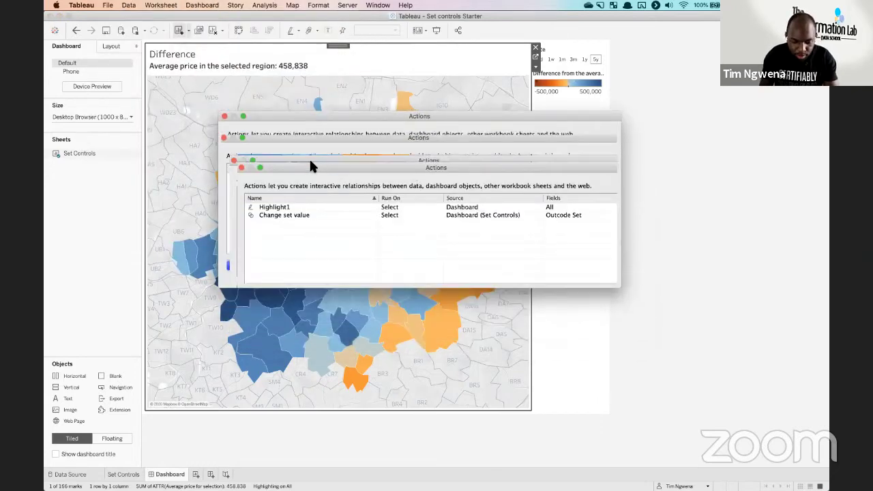
pyautogui.click(271, 164)
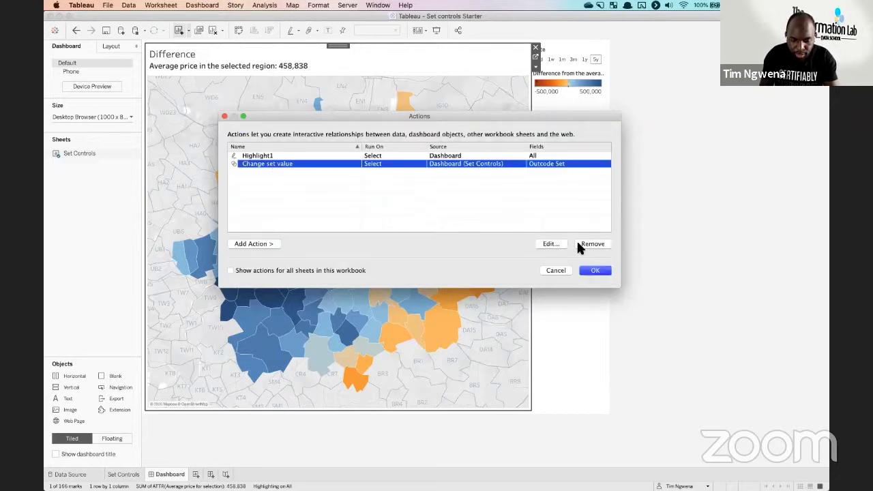
pyautogui.click(550, 244)
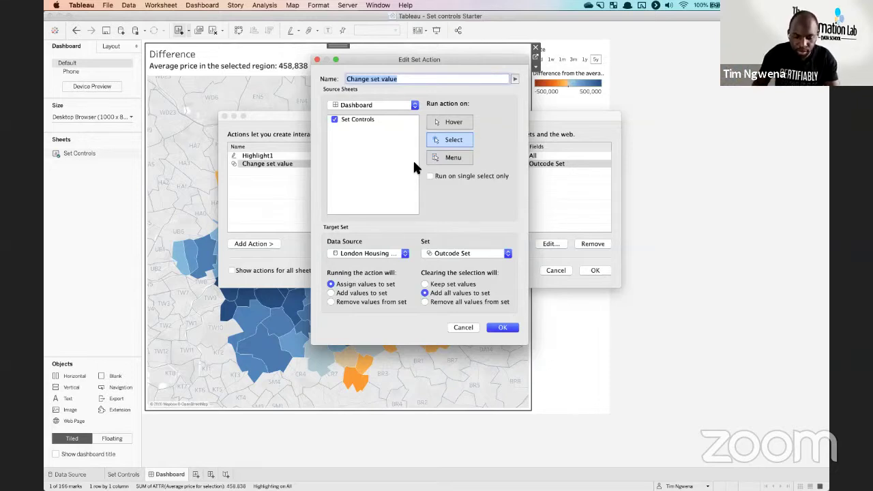
pyautogui.click(510, 327)
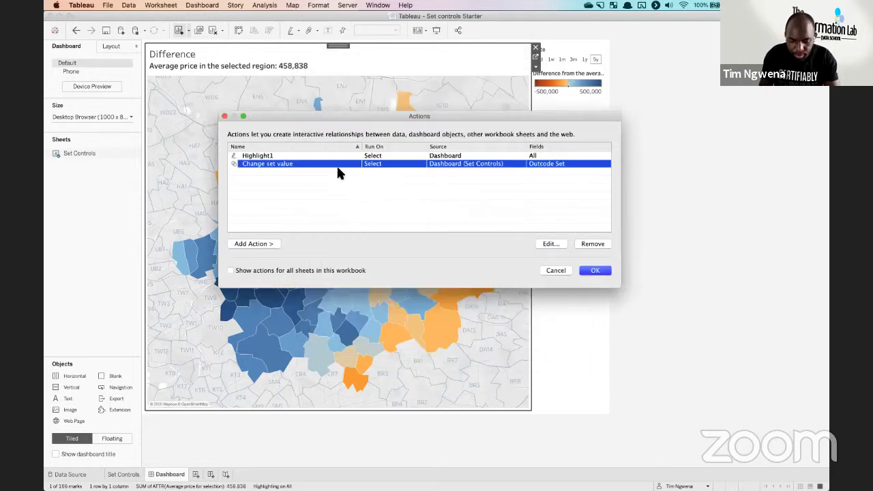
# Review the Highlight1 action's settings and remove it from the dashboard's actions
pyautogui.click(311, 157)
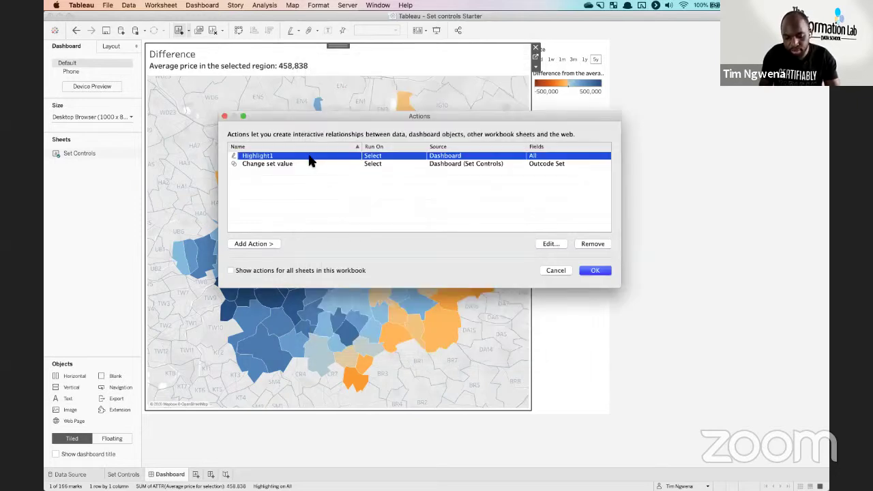
pyautogui.click(547, 243)
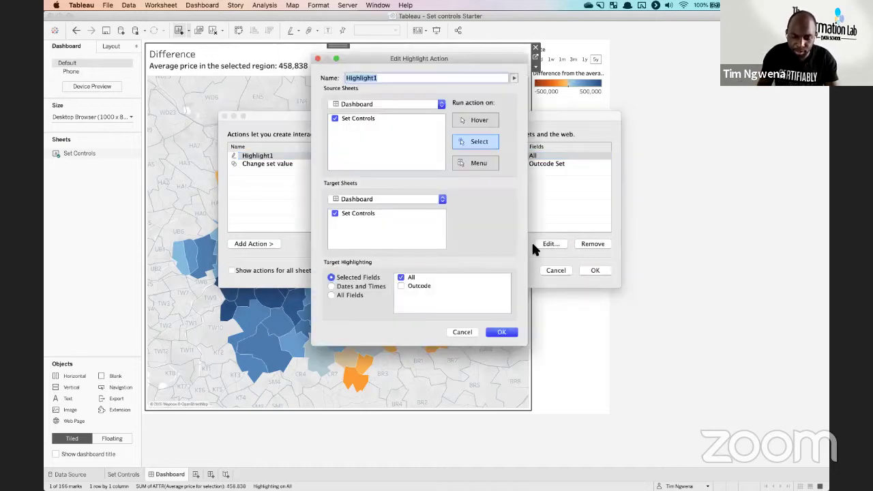
pyautogui.click(501, 332)
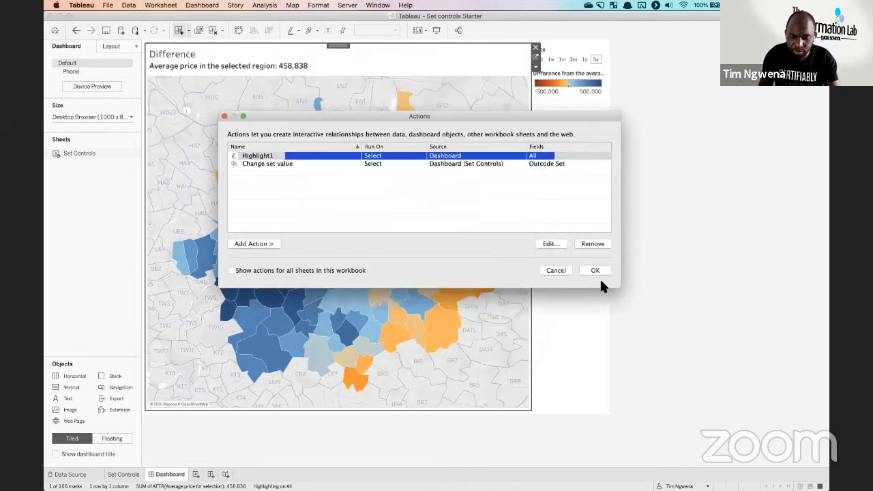
pyautogui.click(593, 243)
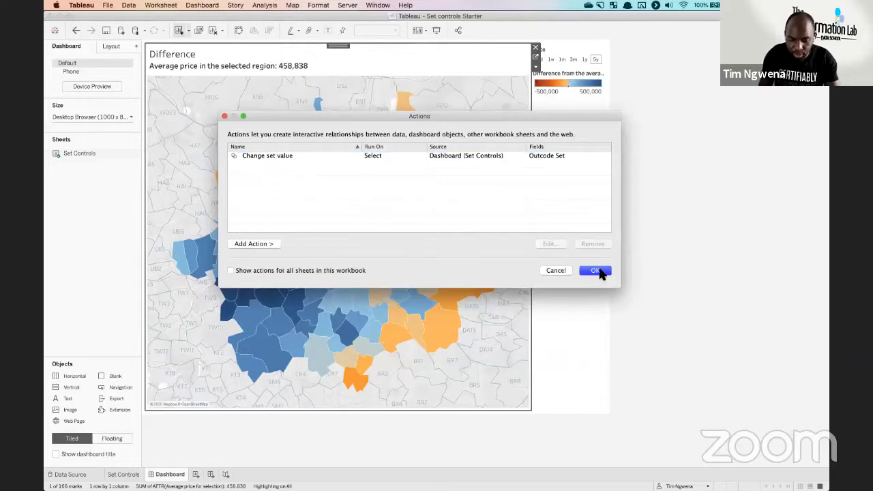
pyautogui.click(595, 271)
# Select and deselect outcode E17 on the dashboard map to test selection behaviour without the highlight action
pyautogui.click(406, 179)
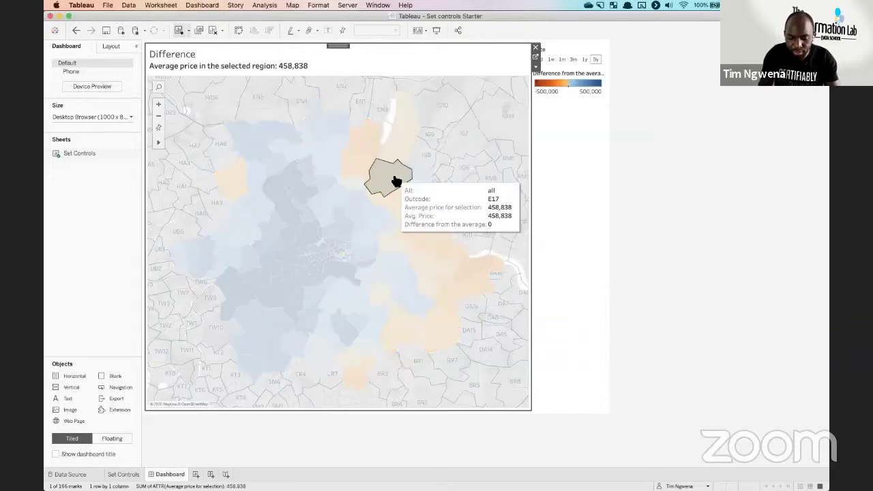
pyautogui.click(393, 179)
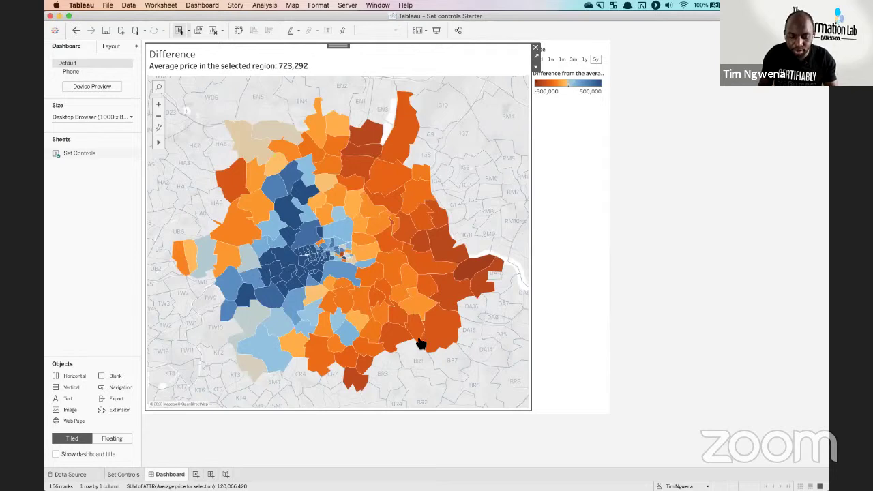
pyautogui.click(389, 176)
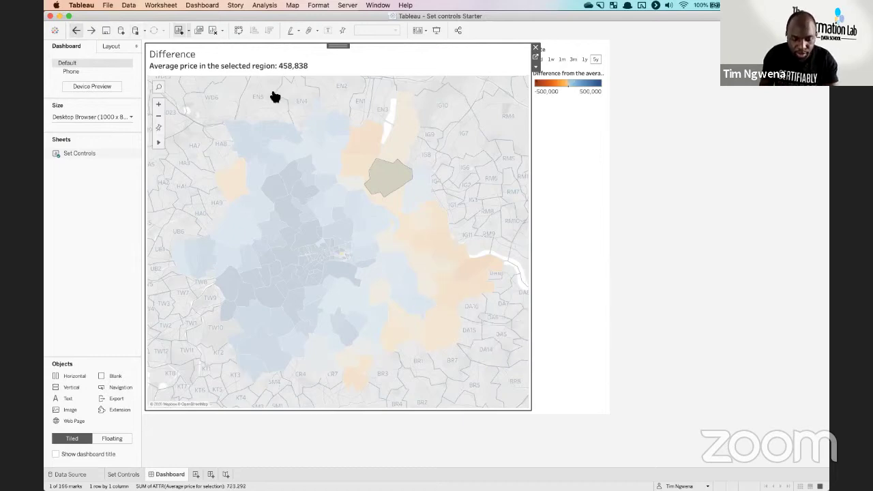
pyautogui.click(304, 167)
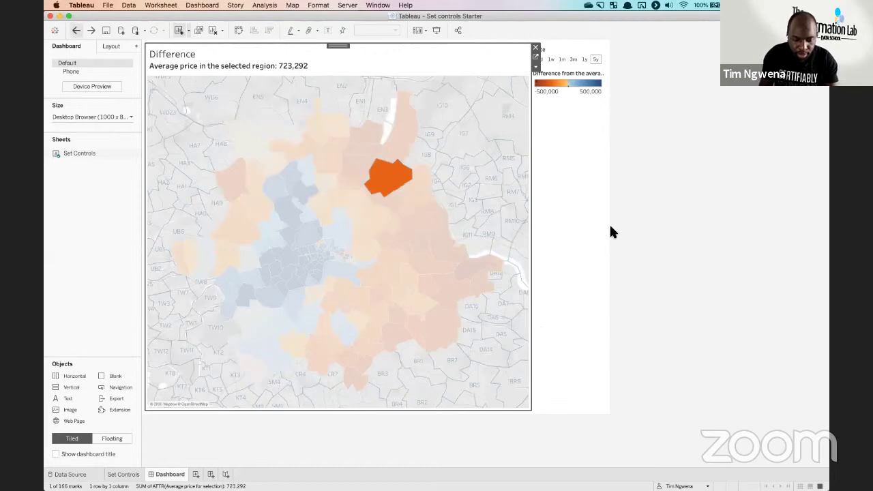
pyautogui.click(406, 178)
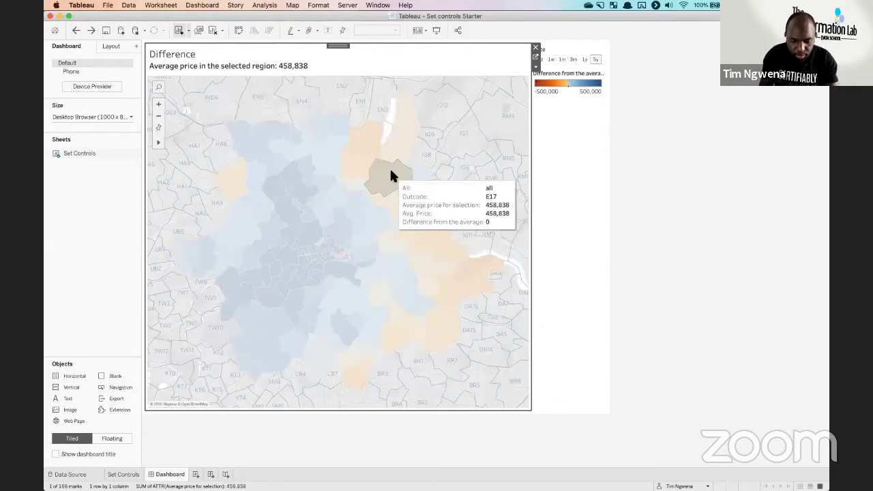
pyautogui.click(390, 169)
pyautogui.click(388, 179)
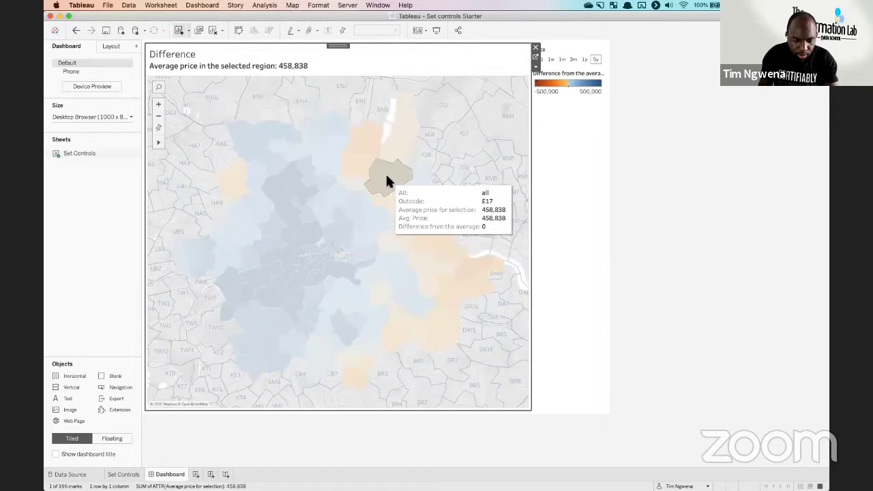
# Add a highlight action named Highlight1 that runs on select within Set Controls and targets only the All field
pyautogui.click(202, 4)
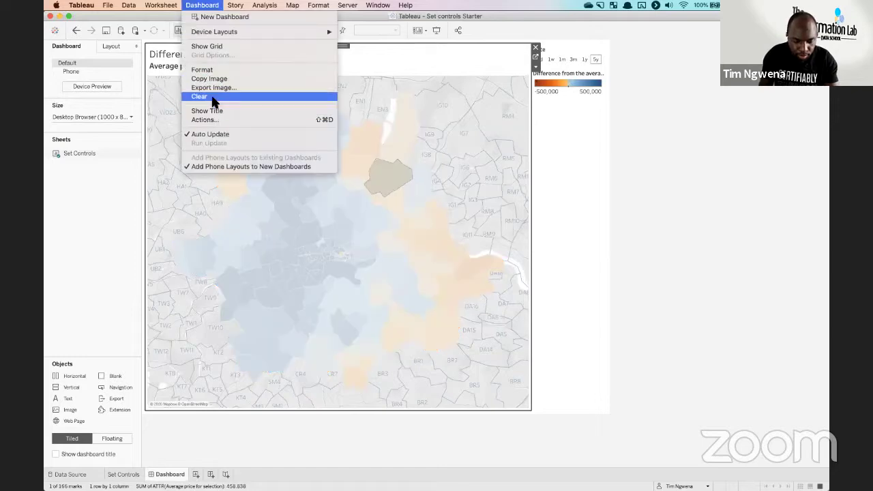
pyautogui.click(515, 176)
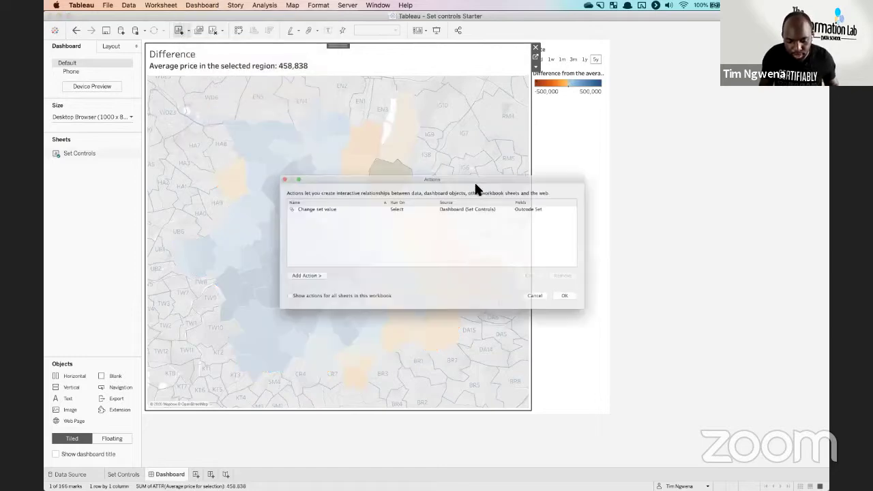
pyautogui.click(280, 295)
pyautogui.click(332, 305)
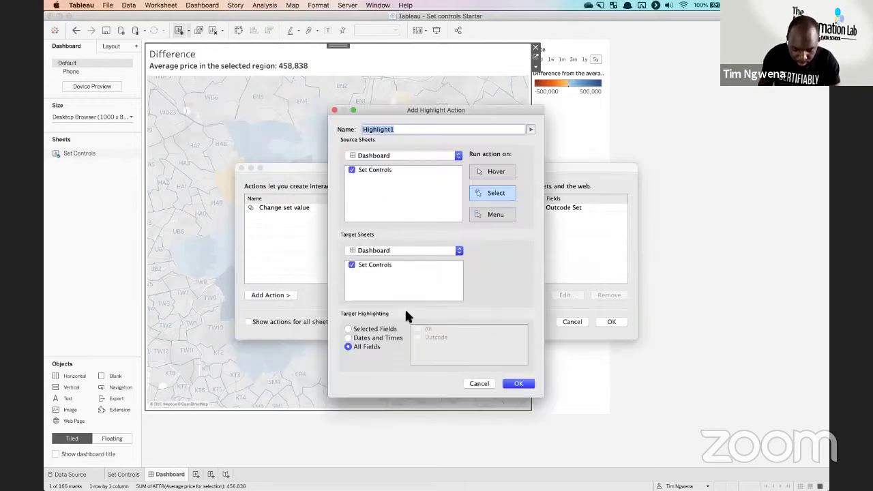
pyautogui.click(349, 329)
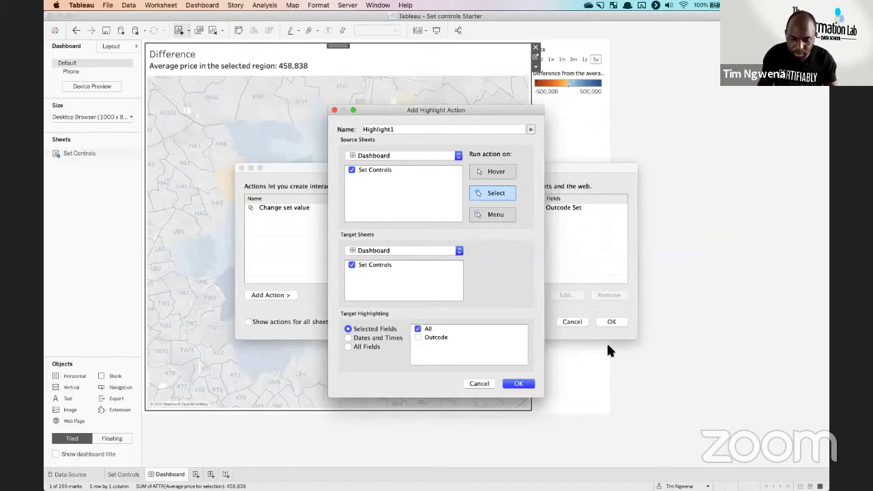
pyautogui.click(525, 383)
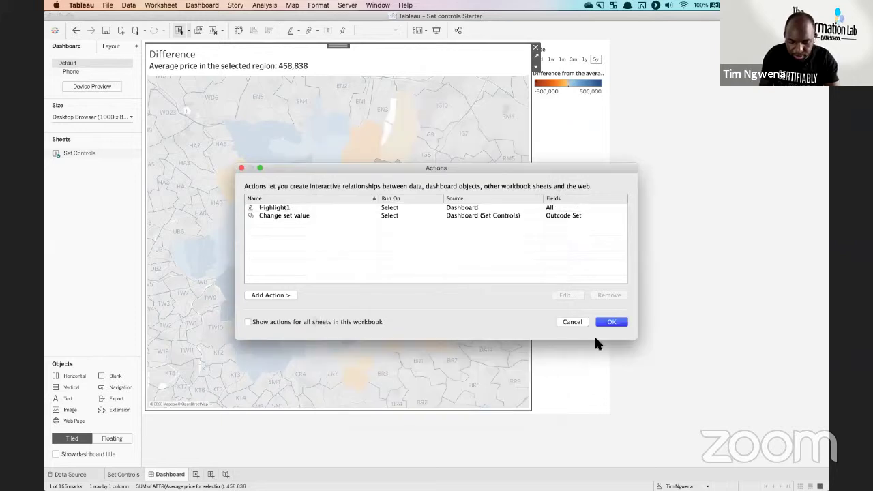
pyautogui.click(611, 322)
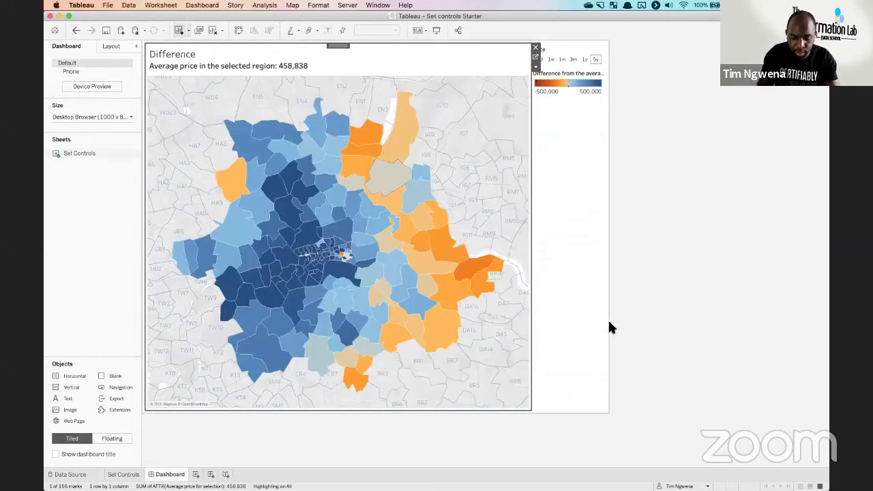
# Select E17 on the dashboard map and clear the selection to test the new highlight action
pyautogui.click(401, 183)
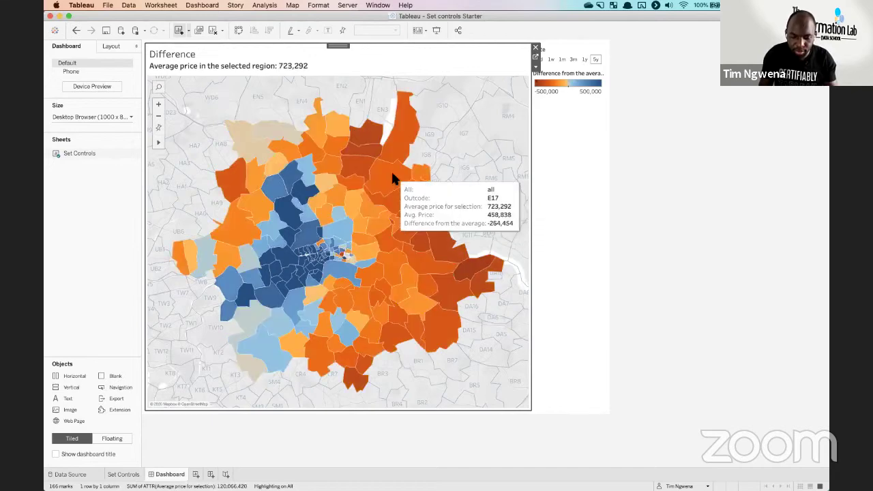
pyautogui.click(413, 191)
pyautogui.moveTo(417, 195)
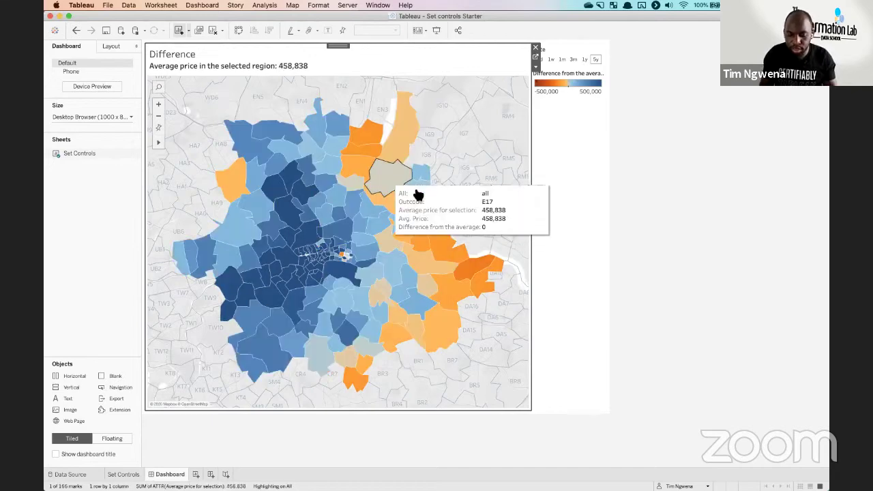
pyautogui.click(458, 130)
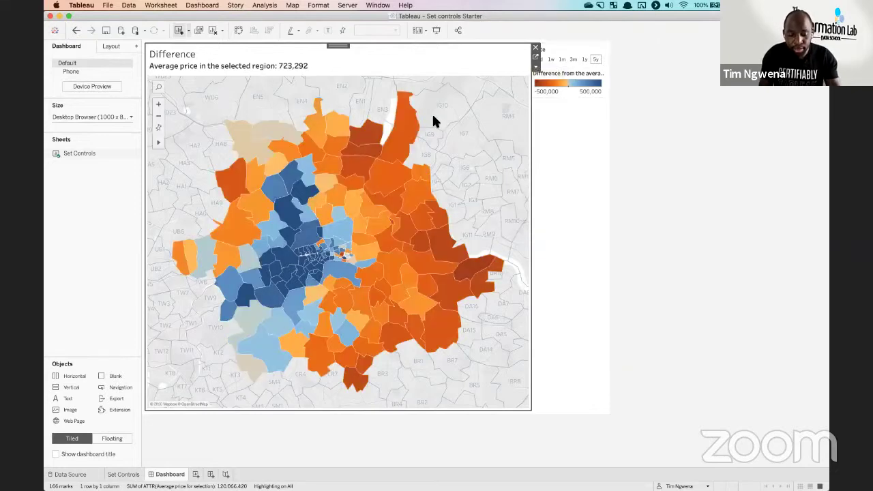
# Go to the Set Controls worksheet and examine the Average price for selection formula with enlarged text, focusing on the excluded Outcode field
pyautogui.hotkey('ctrl', 'shift', 'Tab')
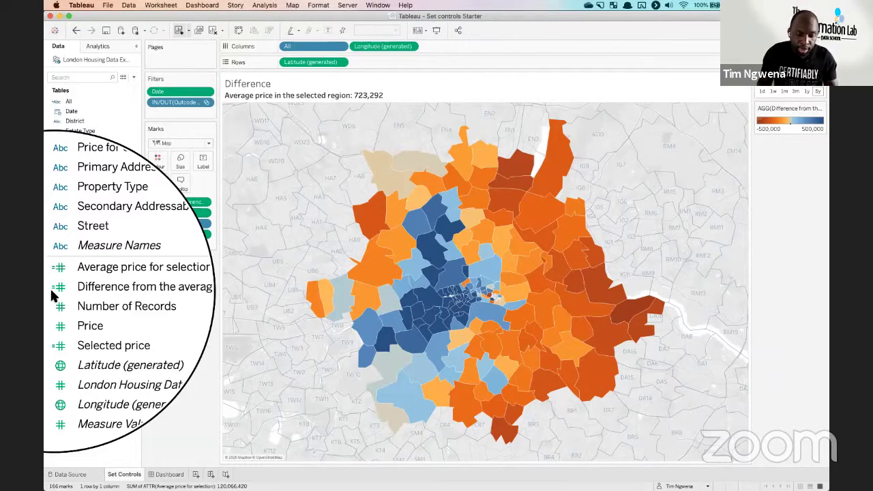
pyautogui.click(91, 281)
pyautogui.rightClick(89, 280)
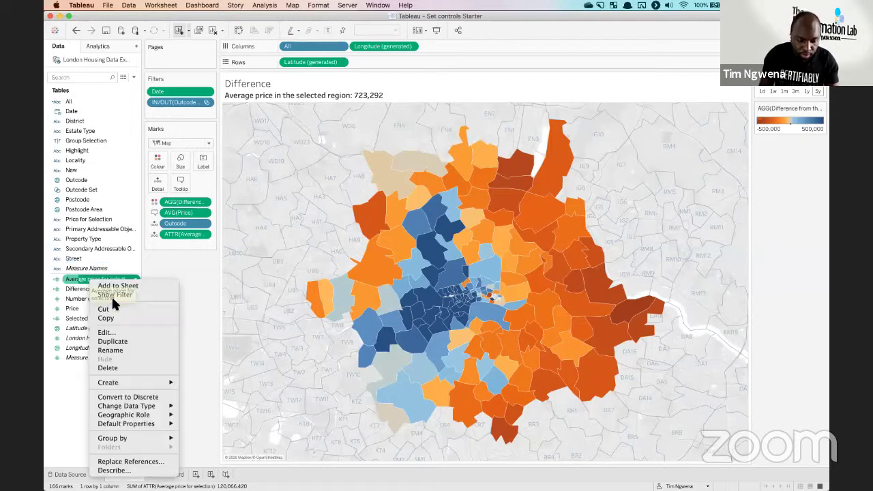
pyautogui.click(336, 314)
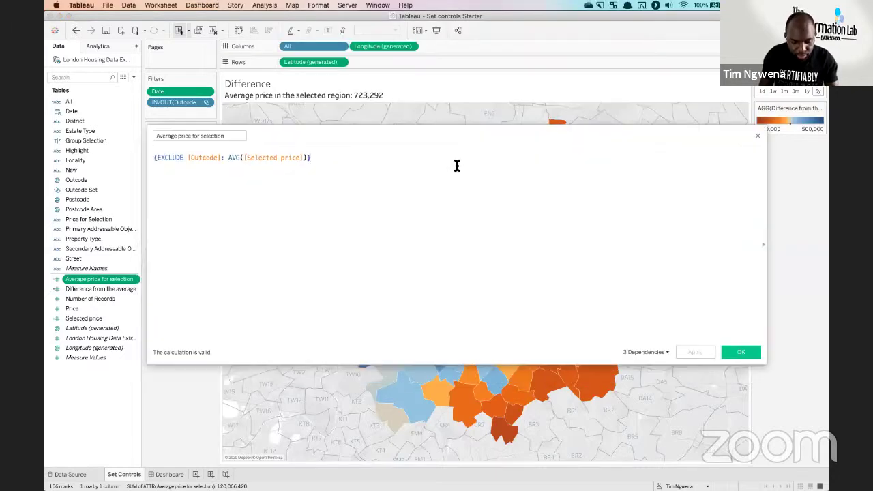
pyautogui.scroll(8, 450, 166)
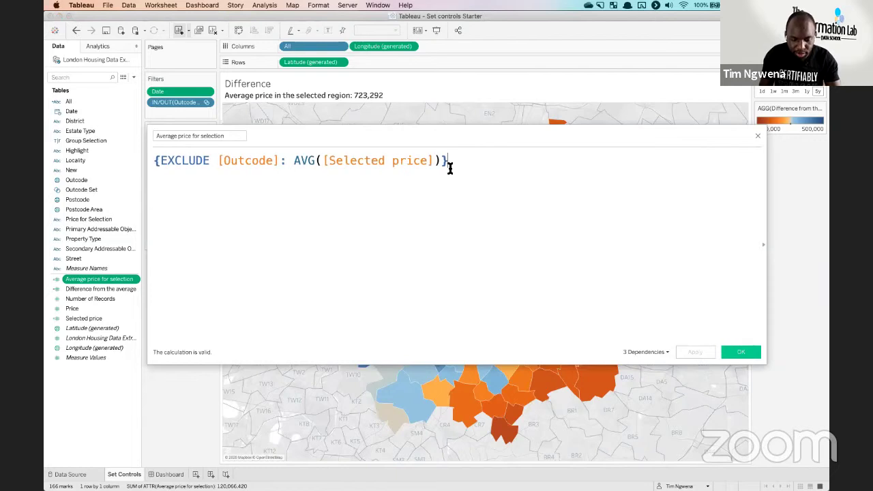
pyautogui.scroll(4, 451, 172)
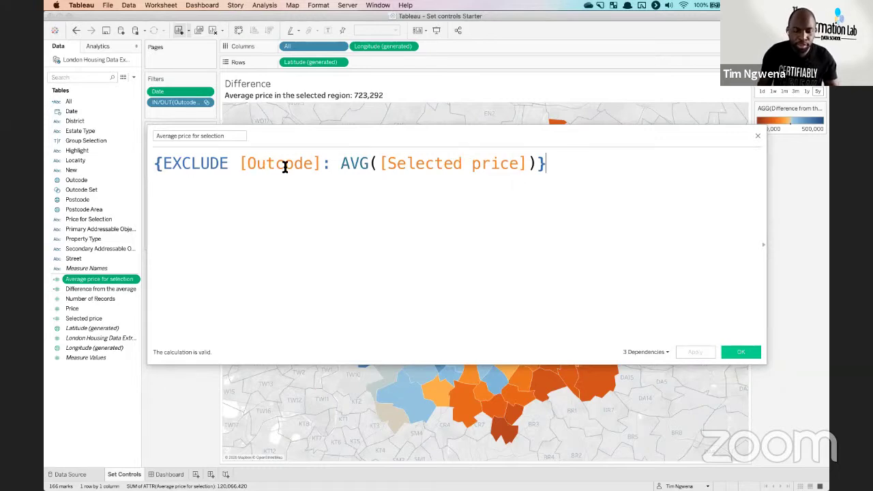
pyautogui.moveTo(235, 165); pyautogui.dragTo(324, 168)
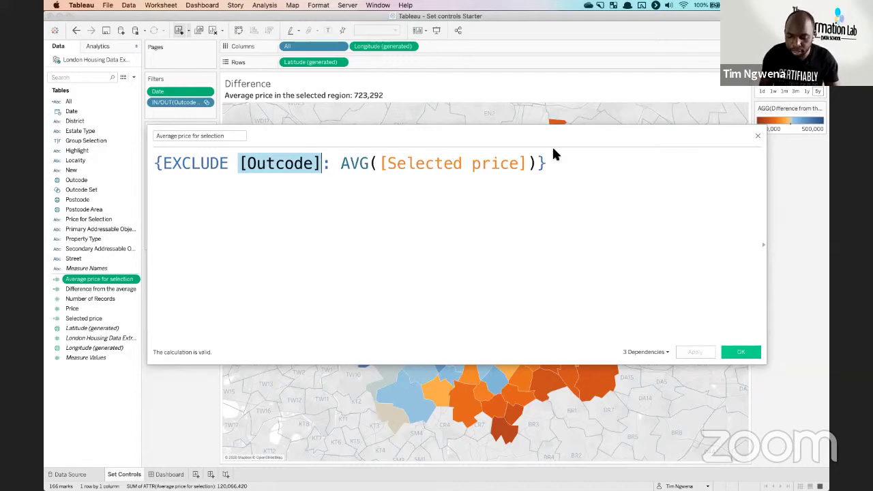
pyautogui.click(757, 135)
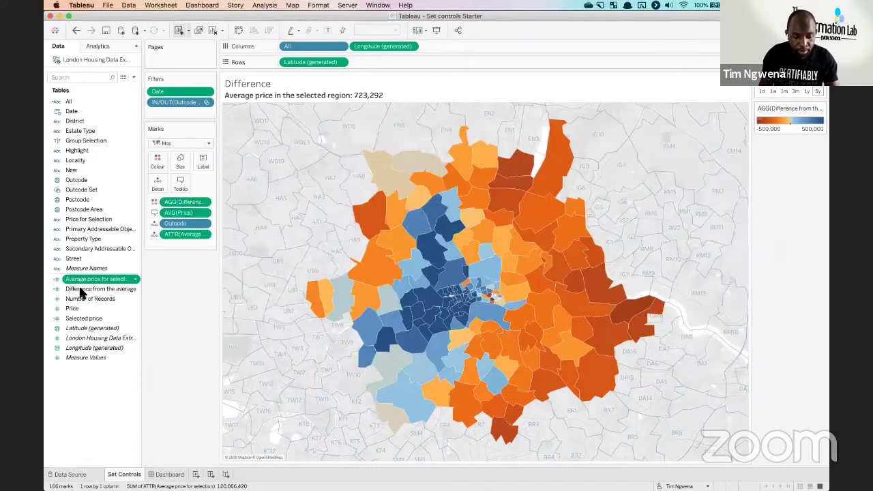
# Examine the Difference from the average formula, focusing on the AVG([Price]) and AVG([Average price for selection]) terms
pyautogui.rightClick(81, 289)
pyautogui.click(116, 347)
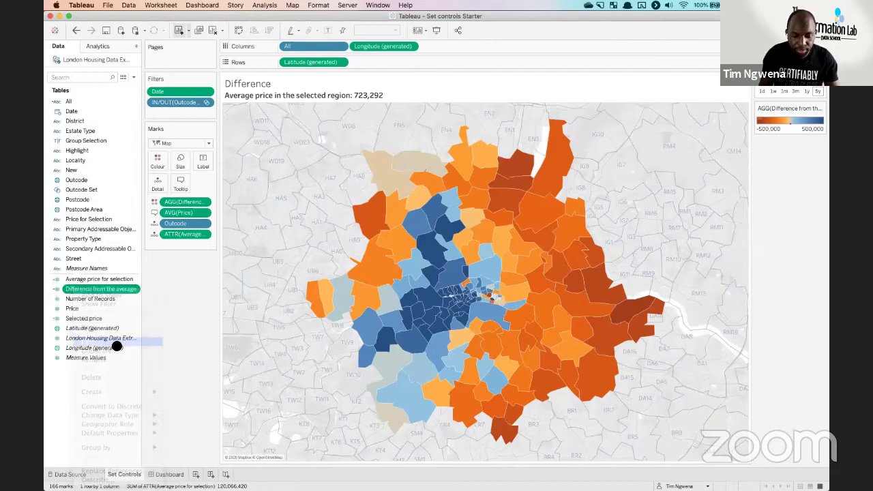
pyautogui.scroll(5, 338, 248)
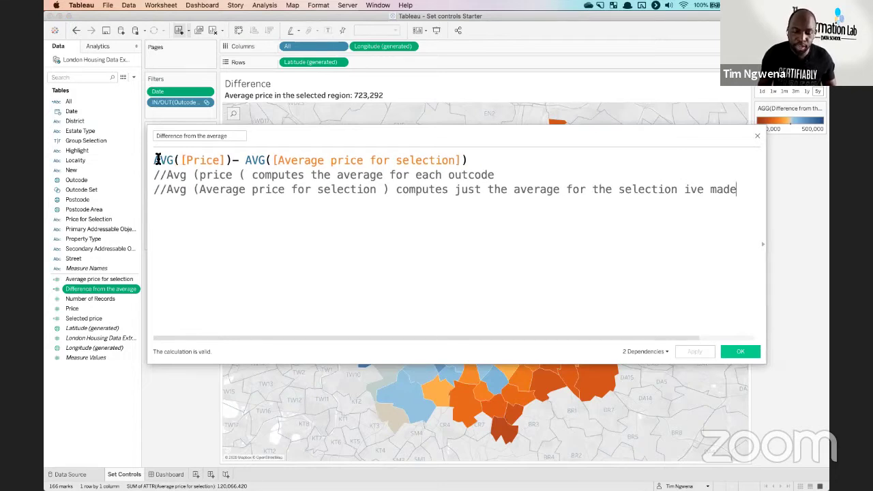
pyautogui.moveTo(195, 158); pyautogui.dragTo(232, 159)
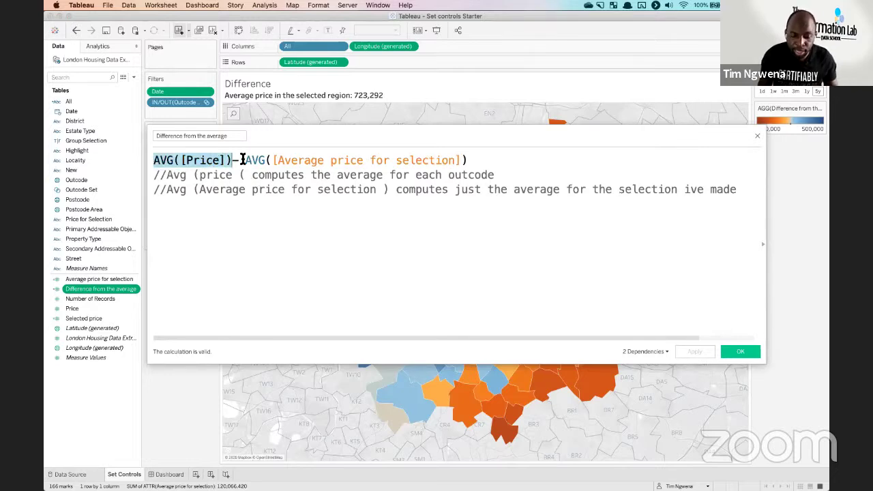
pyautogui.moveTo(245, 159); pyautogui.dragTo(469, 161)
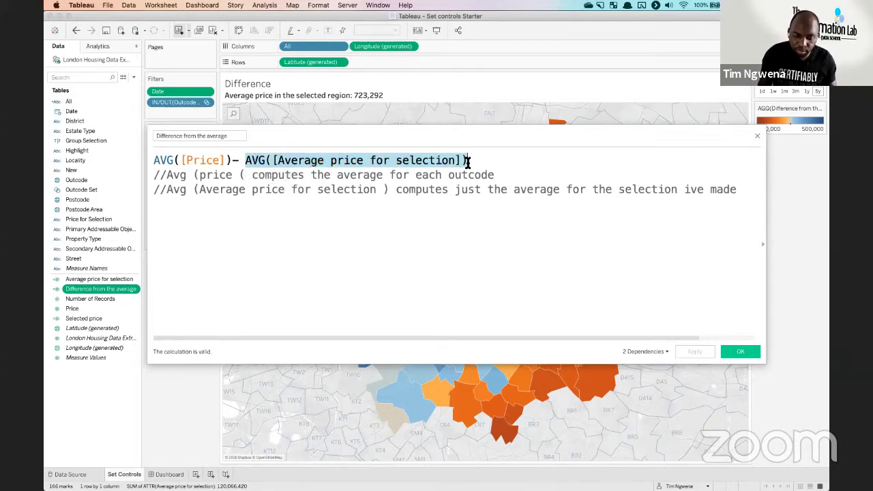
pyautogui.click(740, 353)
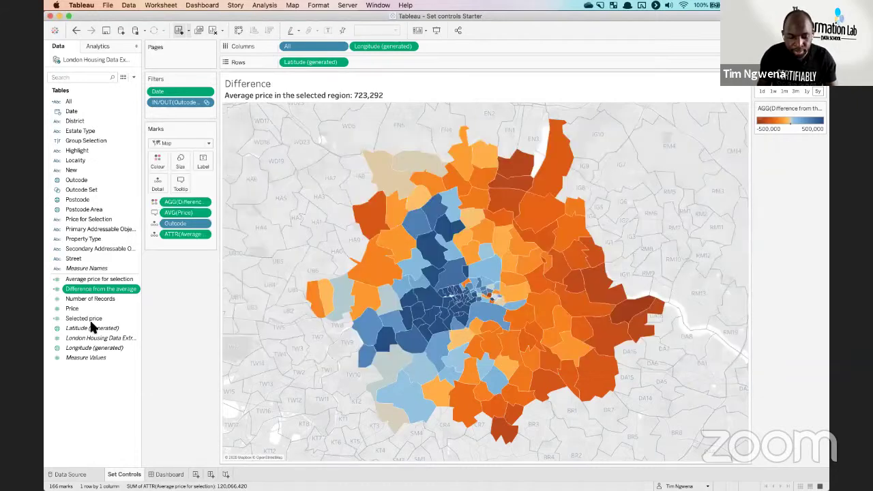
# Examine the Selected price formula with enlarged text and close it without changes
pyautogui.rightClick(95, 318)
pyautogui.click(112, 163)
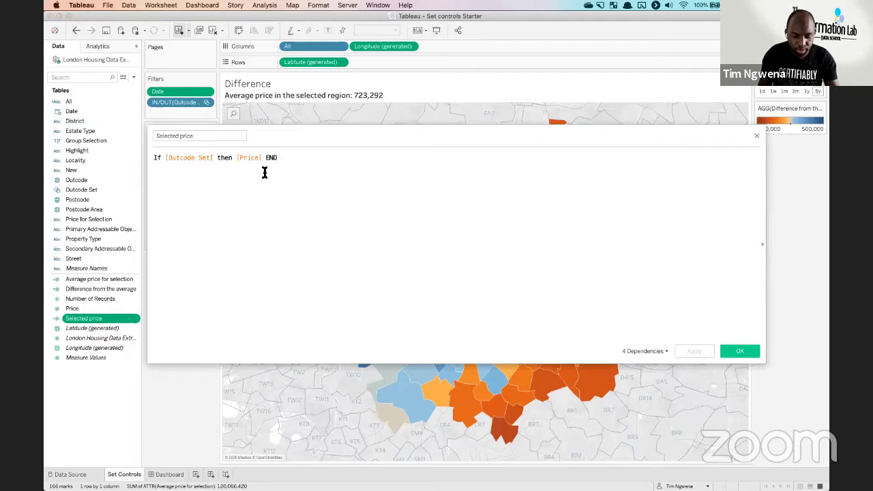
pyautogui.press('super+plus')
pyautogui.press('super+plus')
pyautogui.click(249, 162)
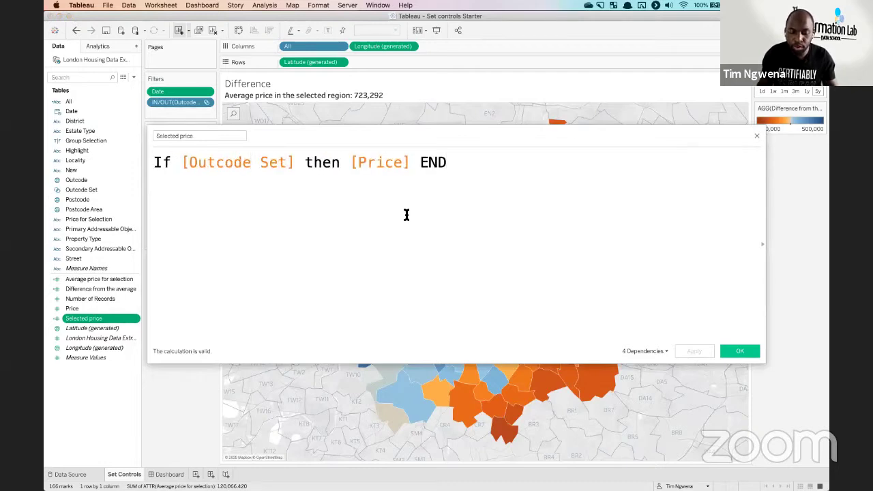
pyautogui.click(757, 136)
# Locate the option for creating a set from the Outcode field without creating a new one
pyautogui.click(87, 189)
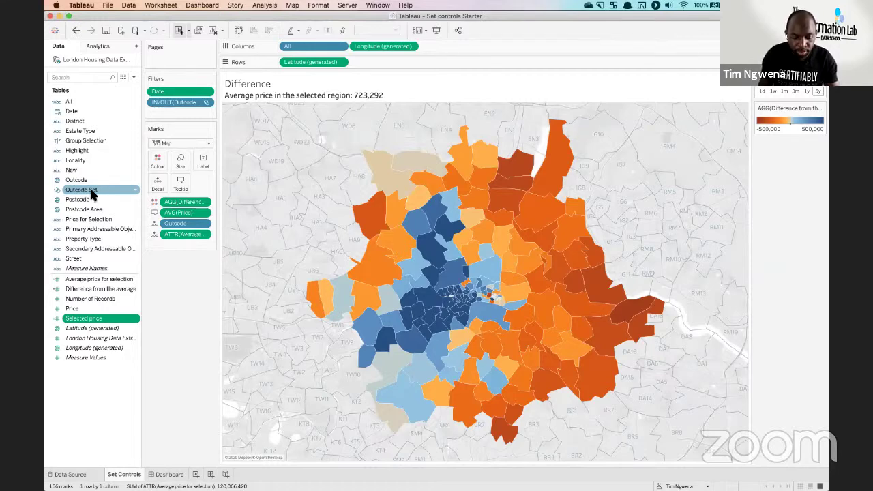
pyautogui.click(80, 181)
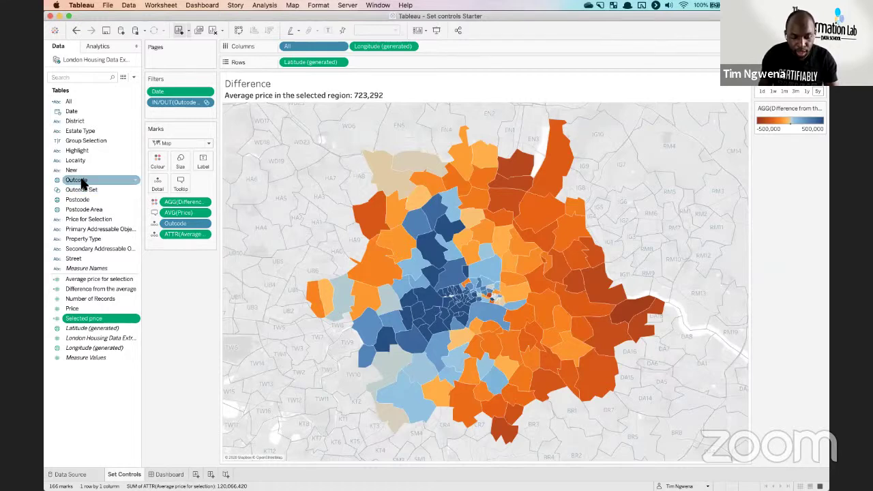
pyautogui.rightClick(81, 181)
pyautogui.moveTo(137, 251)
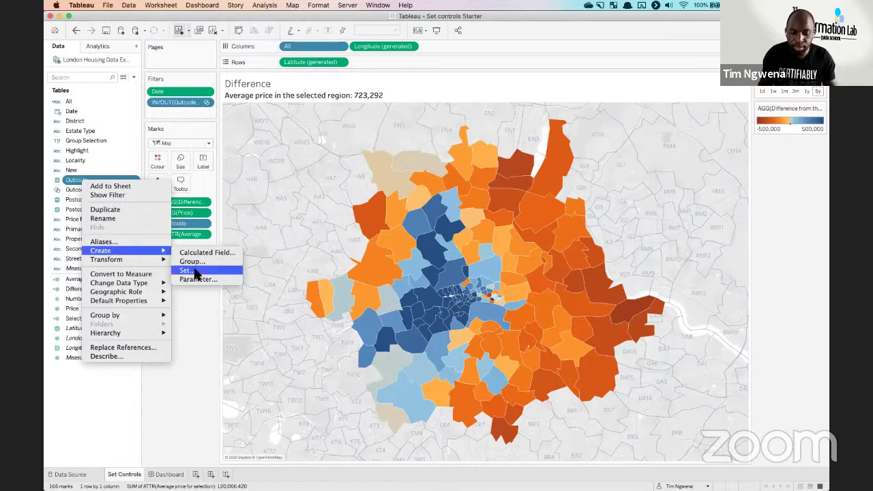
pyautogui.click(152, 270)
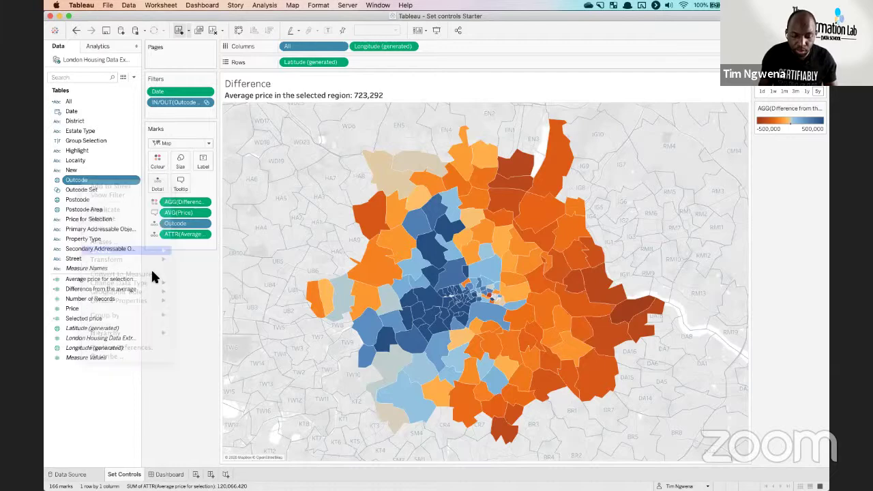
# Open the Outcode Set for editing and review its full list of members, moving the dialog aside to compare with the map
pyautogui.click(101, 191)
pyautogui.rightClick(101, 191)
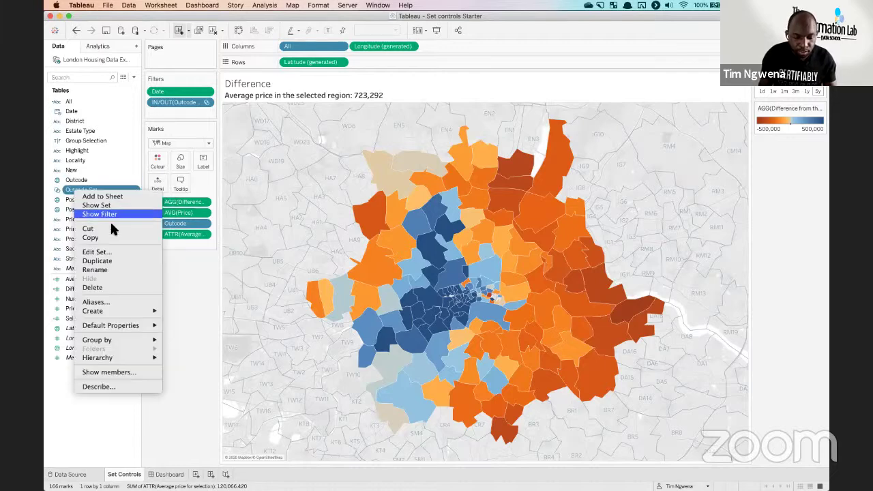
pyautogui.click(135, 251)
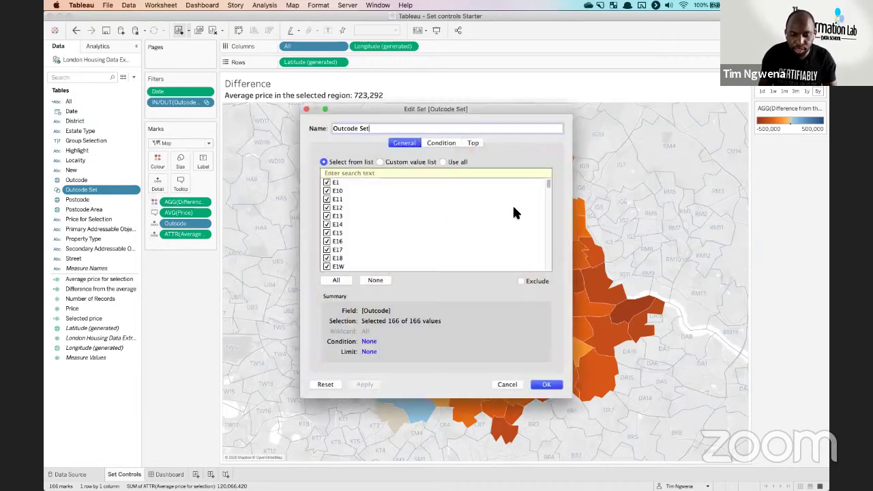
pyautogui.moveTo(551, 185); pyautogui.dragTo(552, 266)
pyautogui.moveTo(515, 104); pyautogui.dragTo(223, 87)
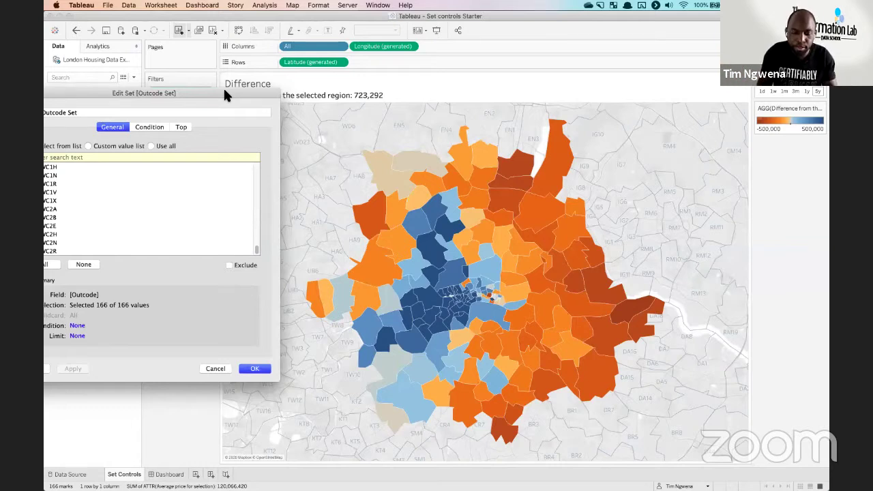
pyautogui.moveTo(212, 87); pyautogui.dragTo(180, 120)
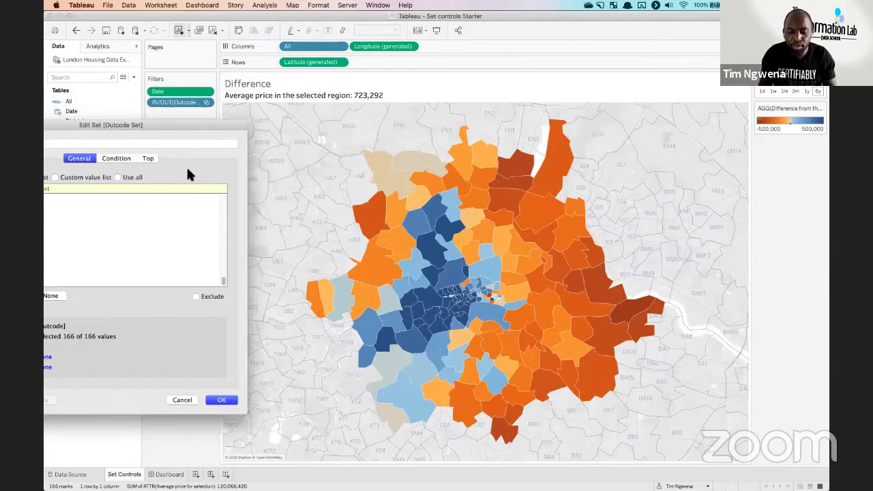
pyautogui.moveTo(200, 126); pyautogui.dragTo(222, 127)
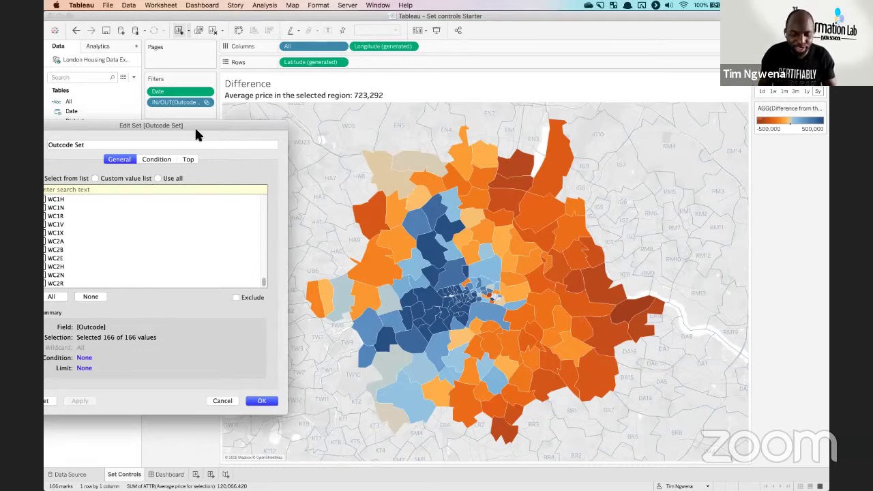
pyautogui.click(558, 364)
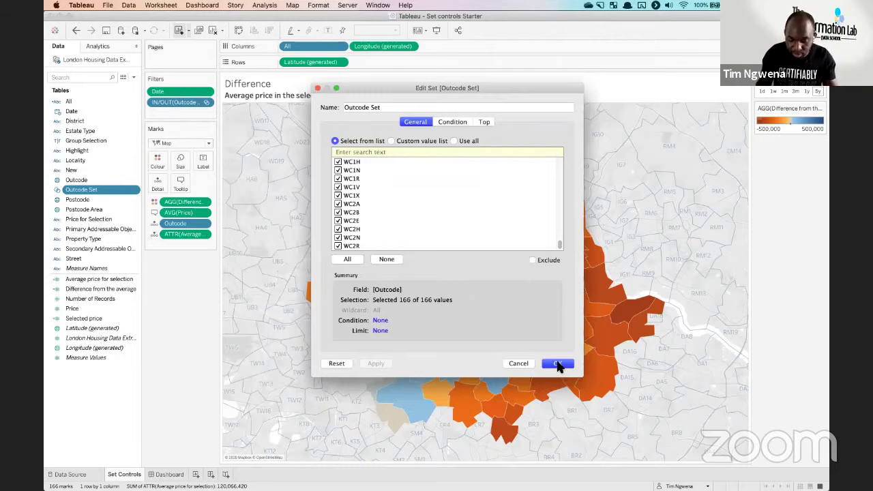
pyautogui.click(557, 363)
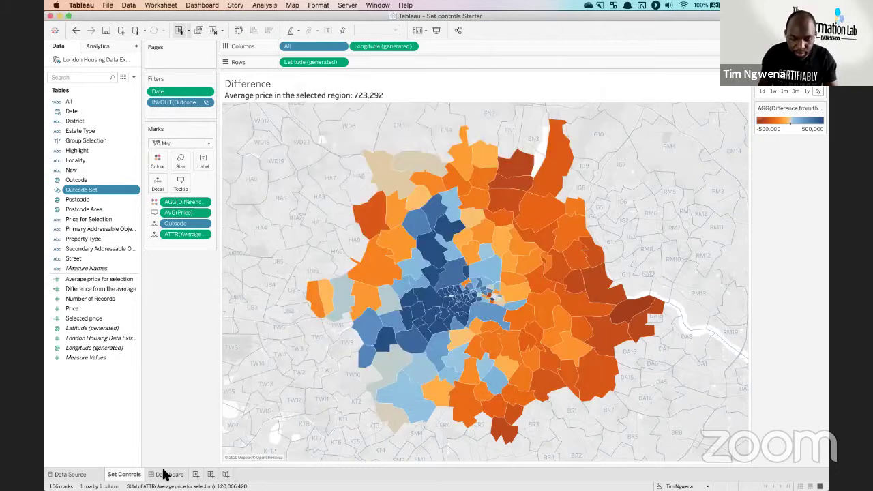
# Go to the dashboard and select two different outcodes on the map to test the set action
pyautogui.click(163, 474)
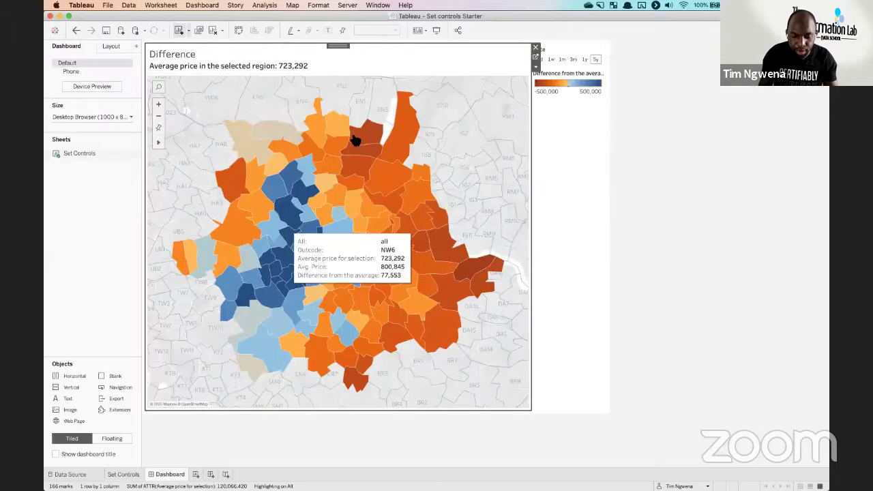
pyautogui.click(443, 259)
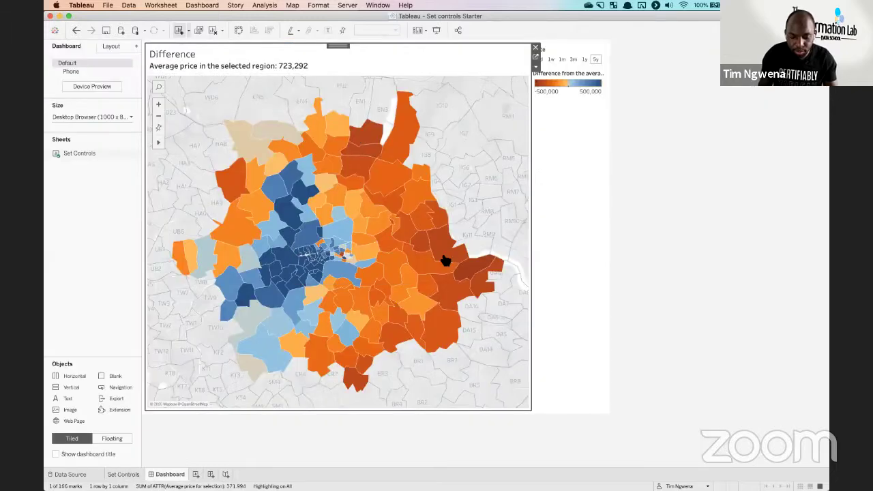
pyautogui.click(393, 190)
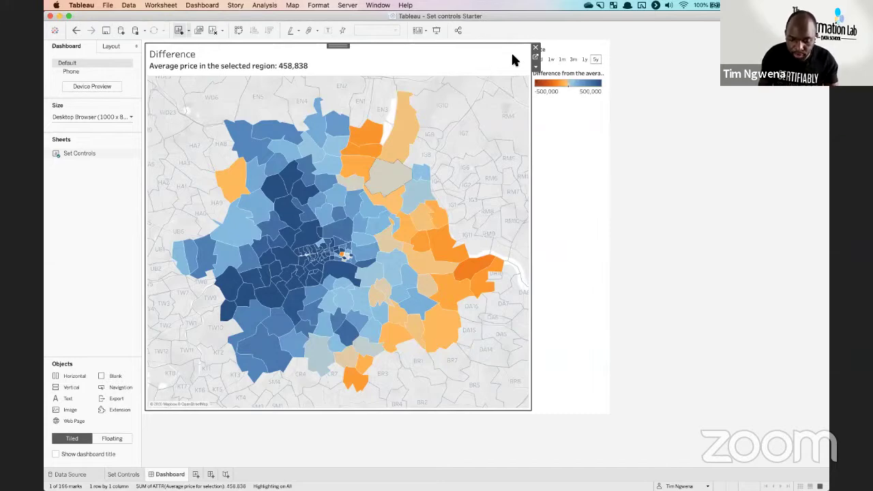
# Go to the Set Controls worksheet, widen the shelves and remove the IN/OUT(Outcode Set) filter
pyautogui.click(536, 60)
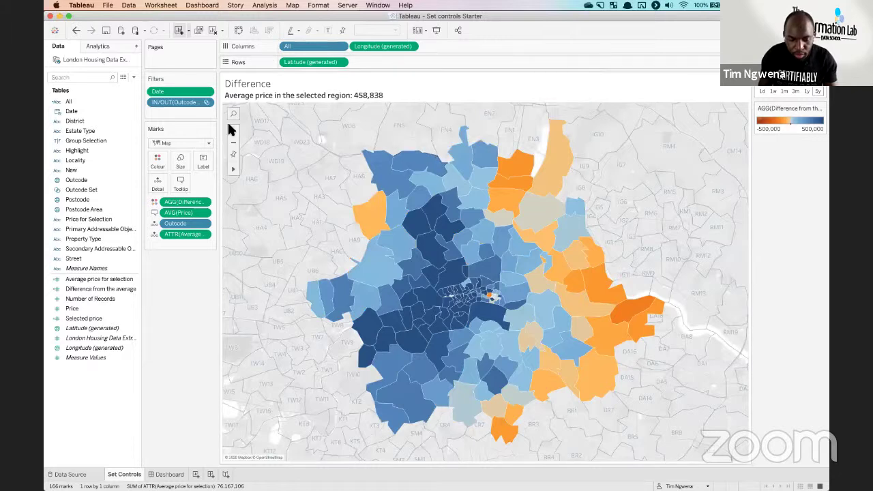
pyautogui.moveTo(244, 129); pyautogui.dragTo(248, 123)
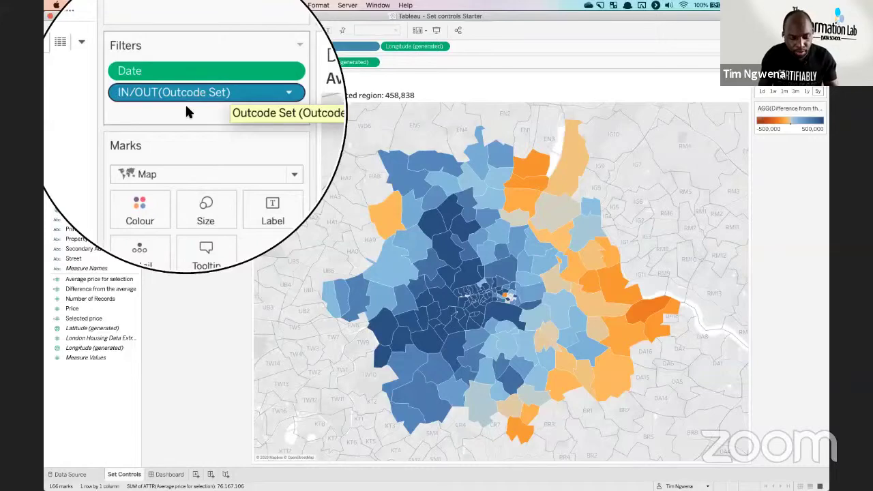
pyautogui.moveTo(183, 102); pyautogui.dragTo(189, 279)
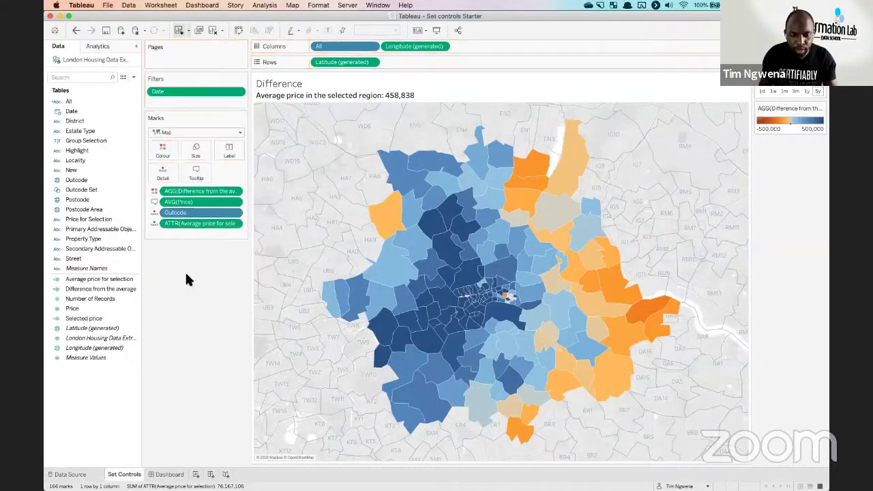
# Test outcode selection on the dashboard map without the set filter and check which controls the map's options offer
pyautogui.click(168, 474)
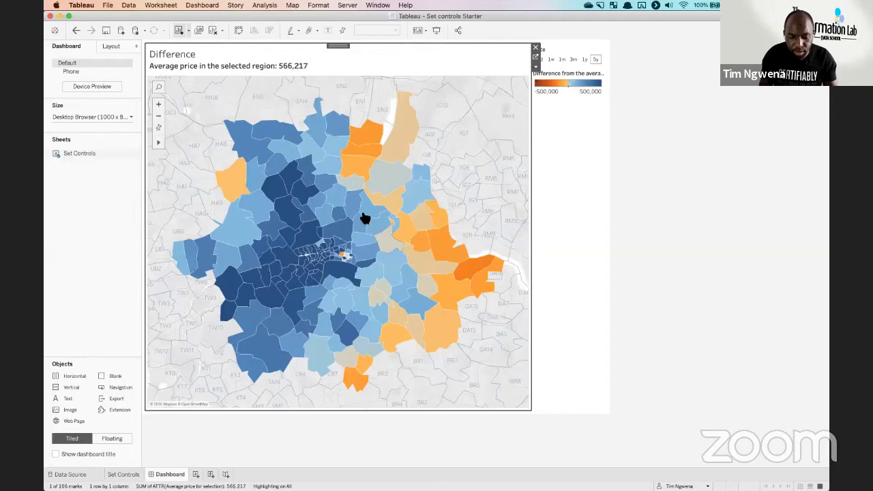
pyautogui.click(330, 219)
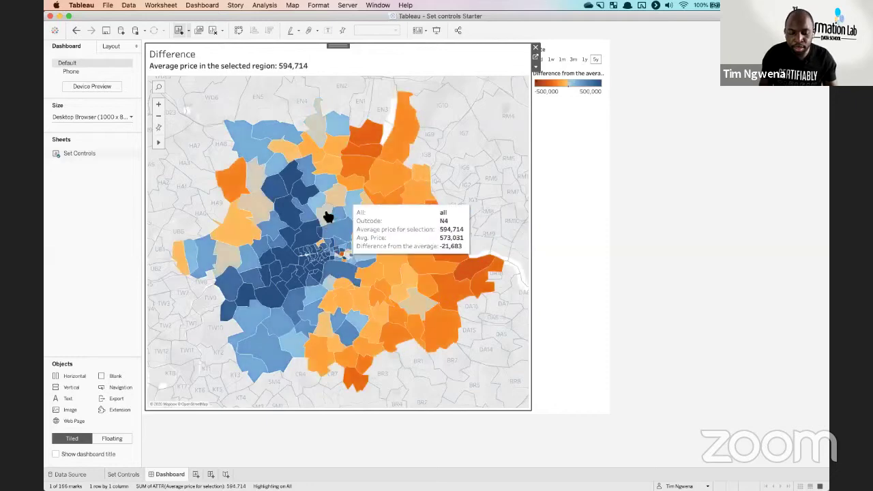
pyautogui.click(535, 66)
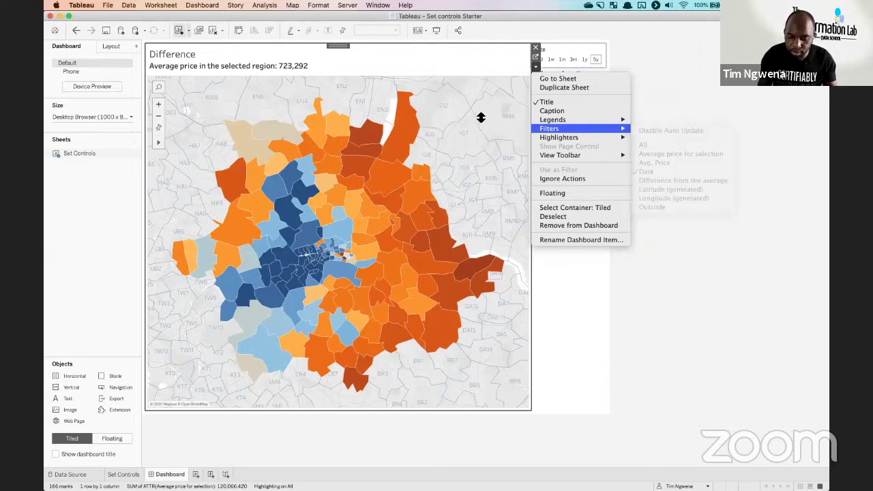
pyautogui.click(525, 91)
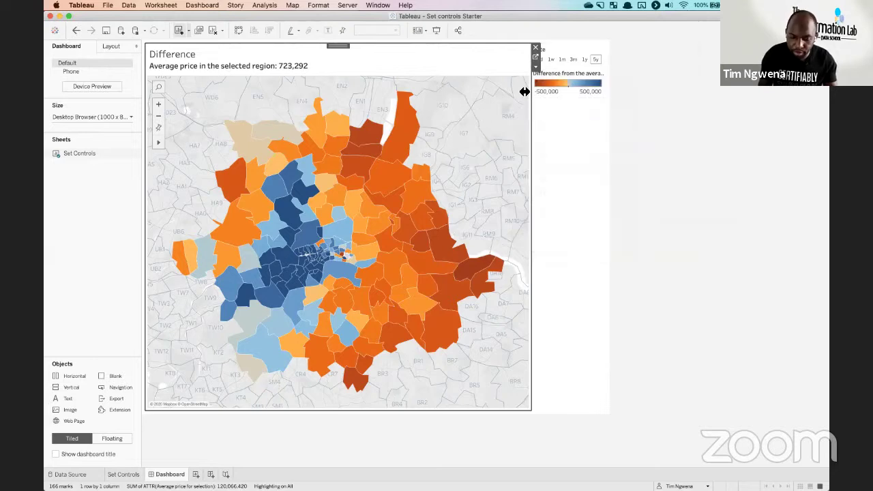
# Add Outcode Set to the Set Controls worksheet's filters as members in set, keeping all values selected, and review its options
pyautogui.click(536, 57)
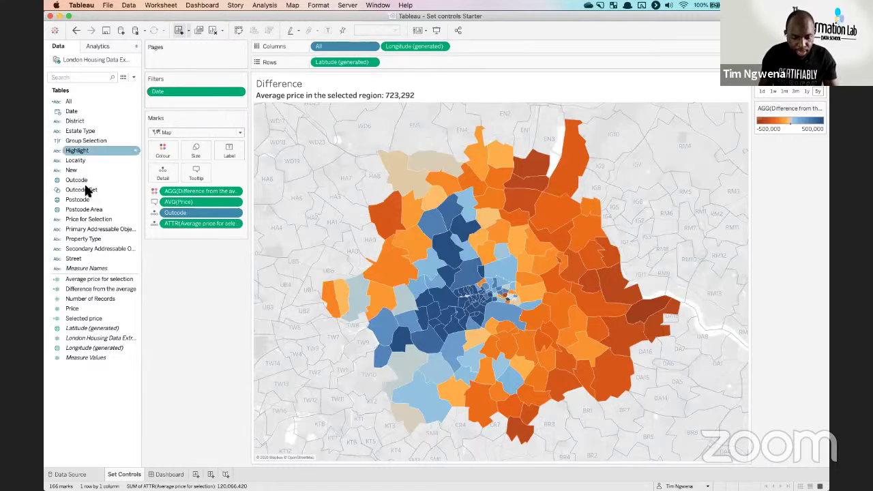
pyautogui.moveTo(82, 196); pyautogui.dragTo(188, 104)
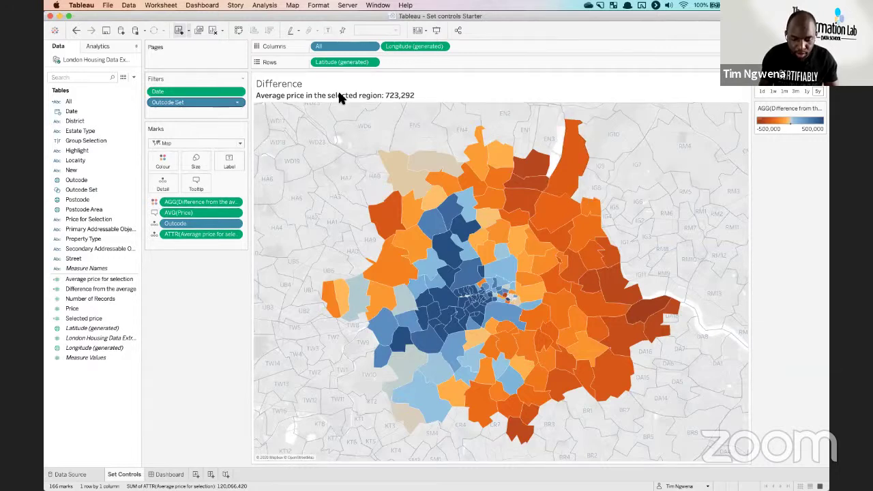
pyautogui.click(237, 102)
pyautogui.click(209, 115)
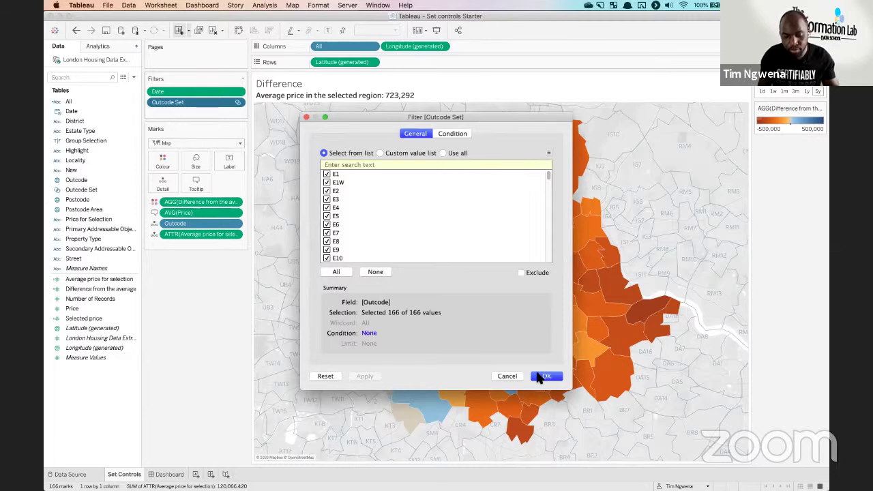
pyautogui.click(542, 376)
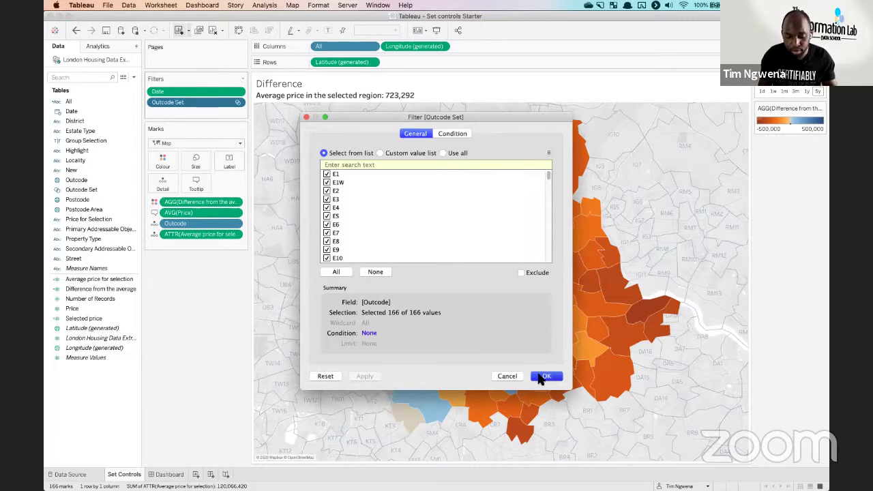
pyautogui.click(237, 102)
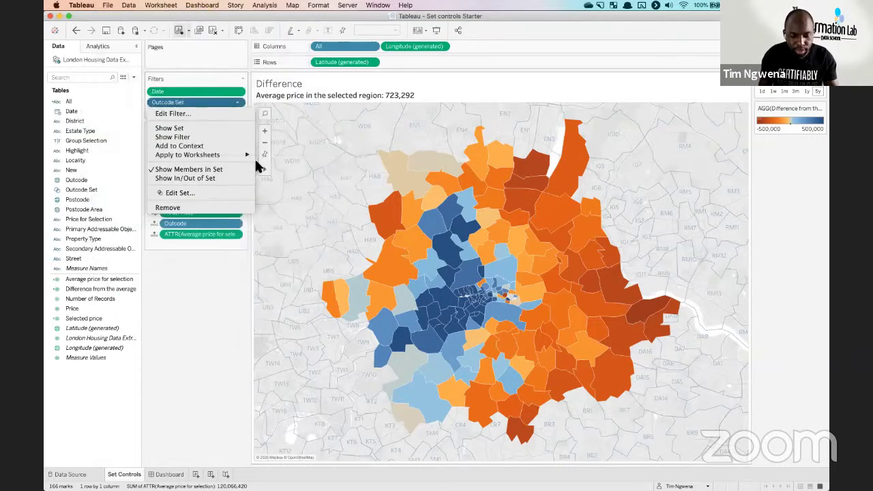
pyautogui.click(258, 167)
# Show the Outcode Set control for the dashboard map and test it with only E1 before reselecting all outcodes
pyautogui.click(166, 477)
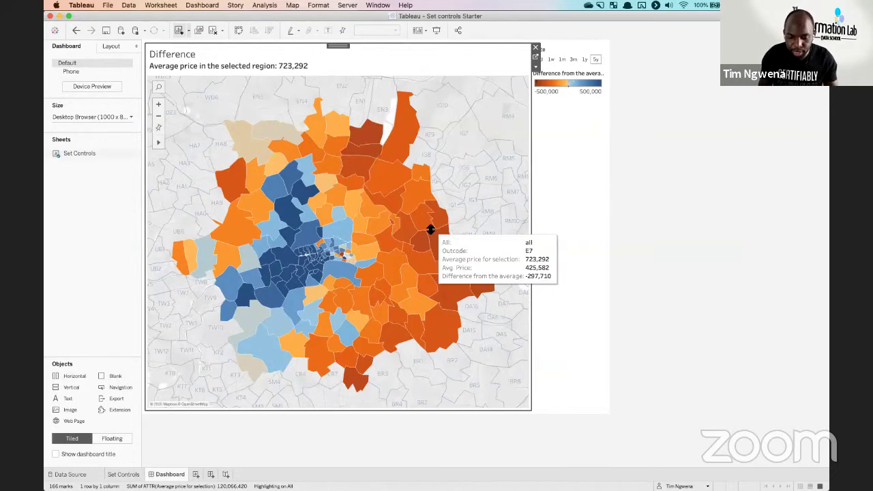
pyautogui.click(535, 66)
pyautogui.moveTo(563, 139)
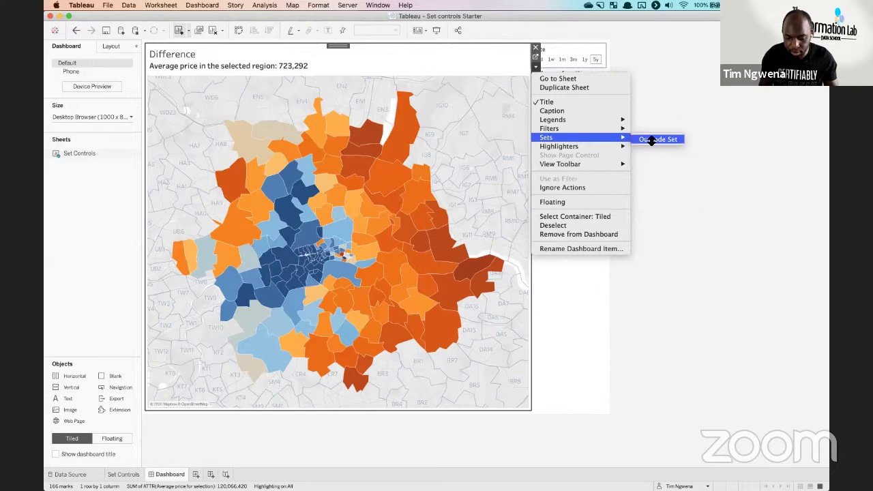
pyautogui.click(652, 140)
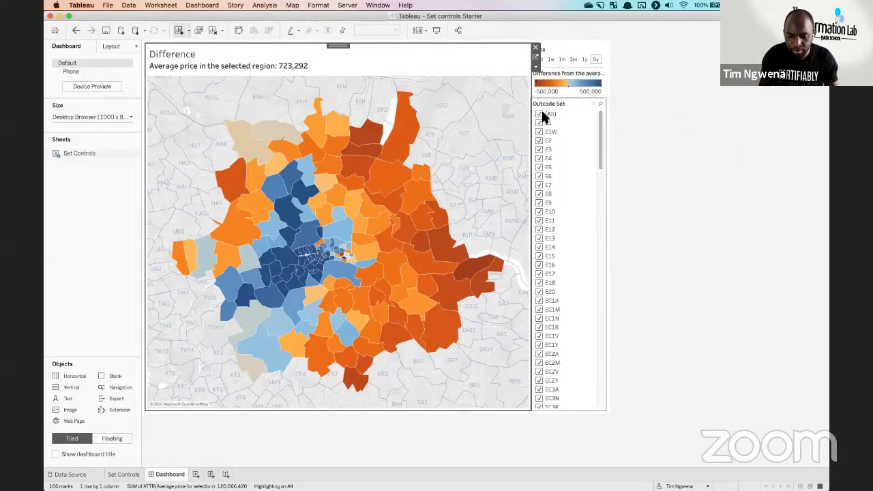
pyautogui.click(586, 123)
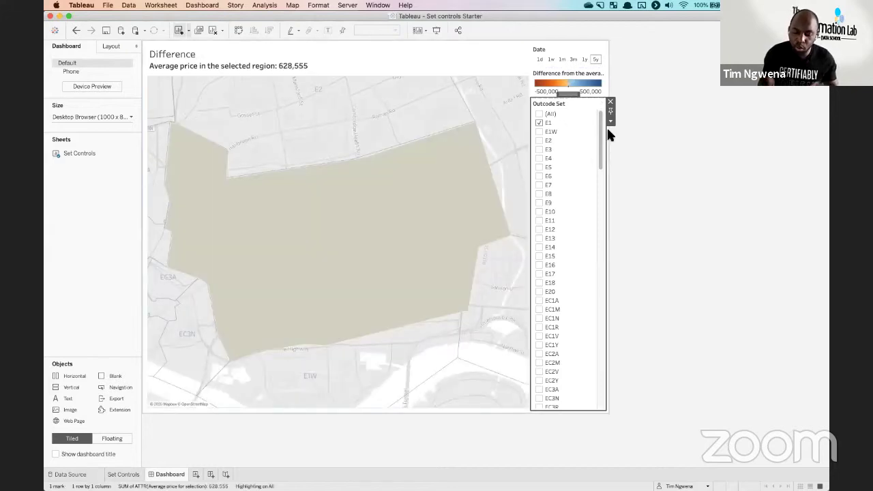
pyautogui.click(538, 113)
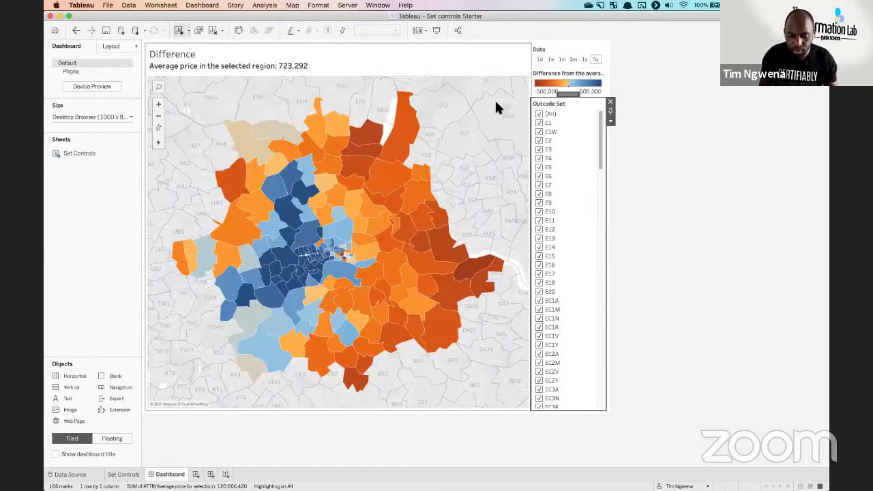
# On the Set Controls worksheet, switch the Outcode Set filter to show in/out of set and use all values
pyautogui.click(535, 57)
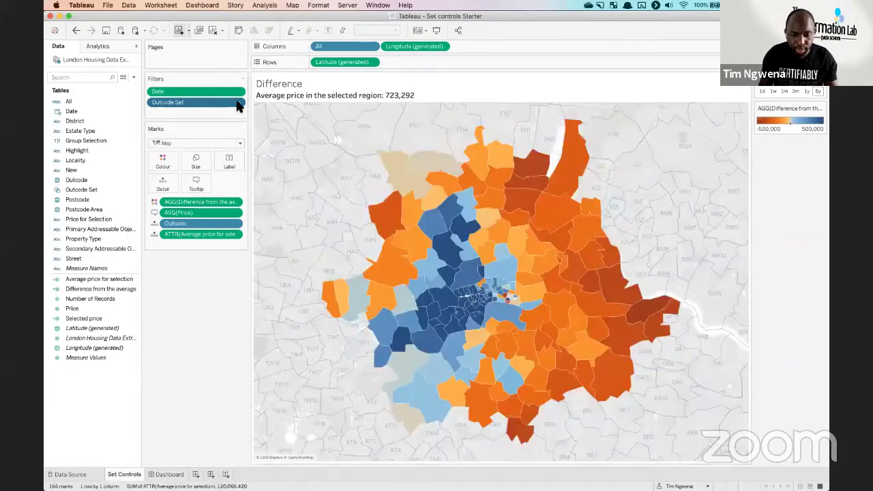
pyautogui.click(237, 103)
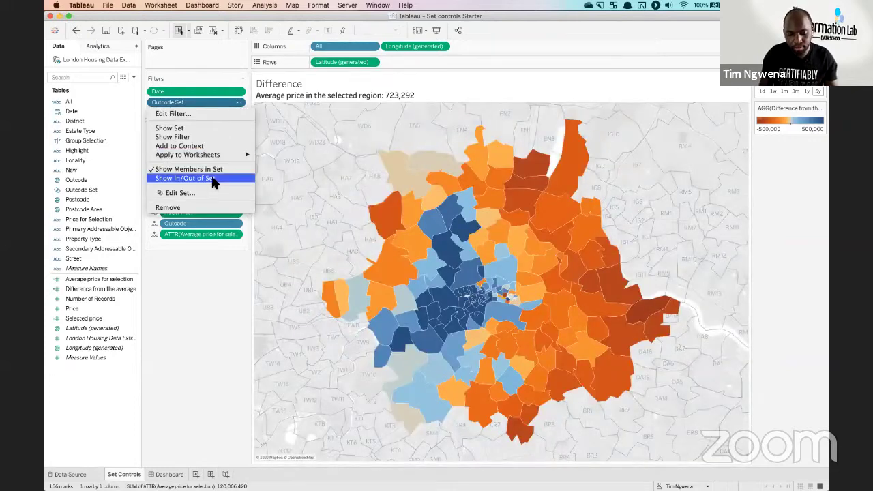
pyautogui.click(213, 179)
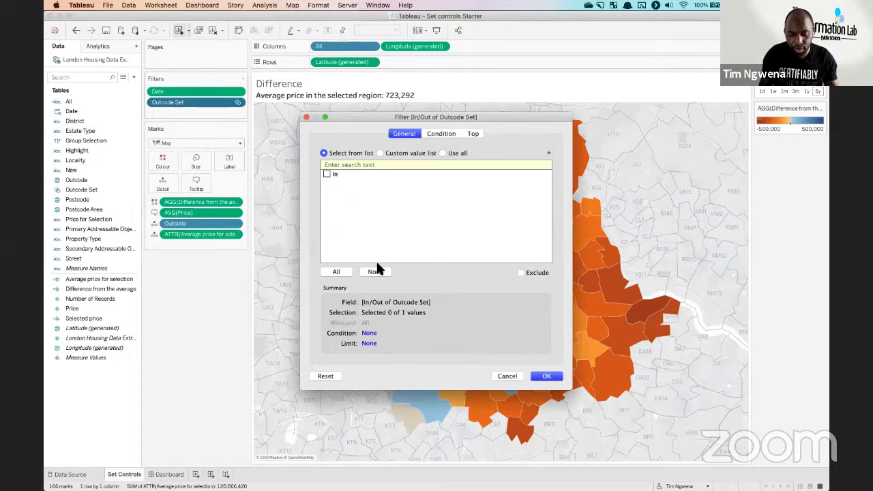
pyautogui.click(447, 153)
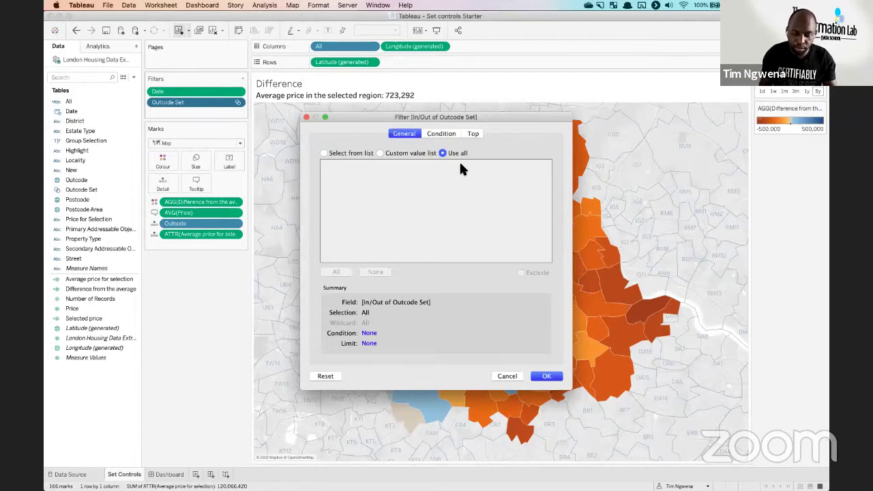
pyautogui.click(546, 377)
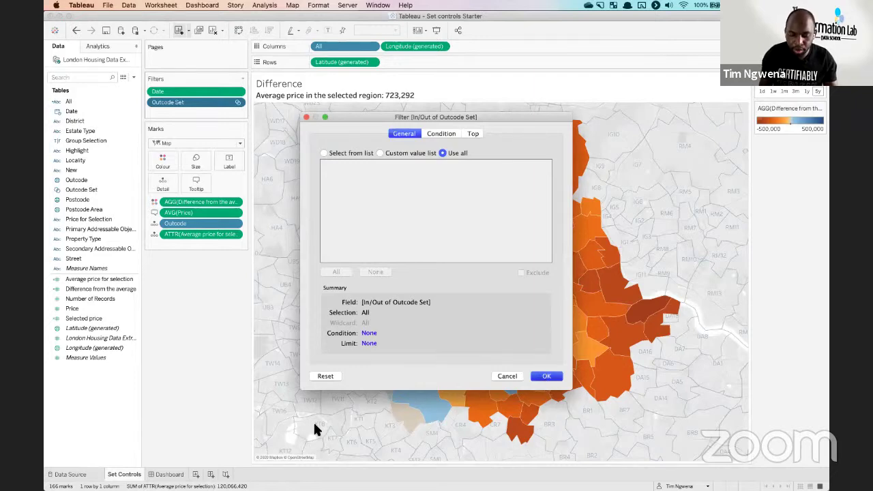
# Return to the dashboard, clear all values in the Outcode Set control and choose E8, E9 and E10
pyautogui.click(170, 474)
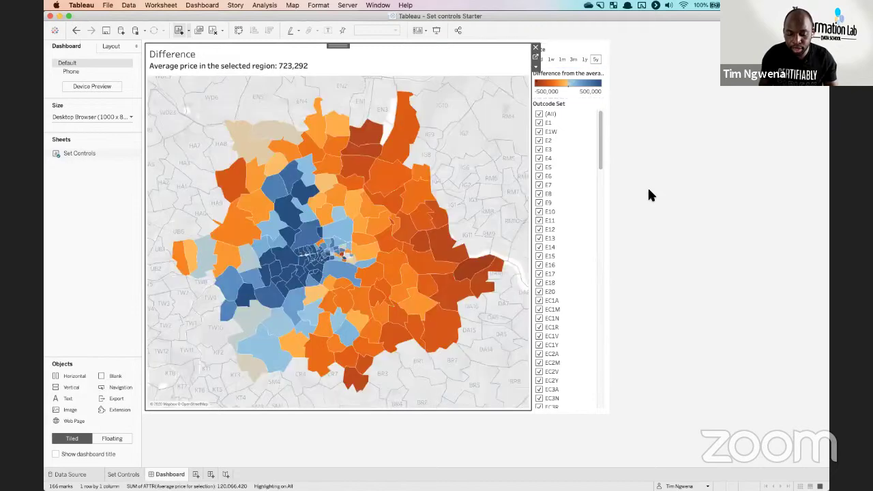
pyautogui.click(540, 115)
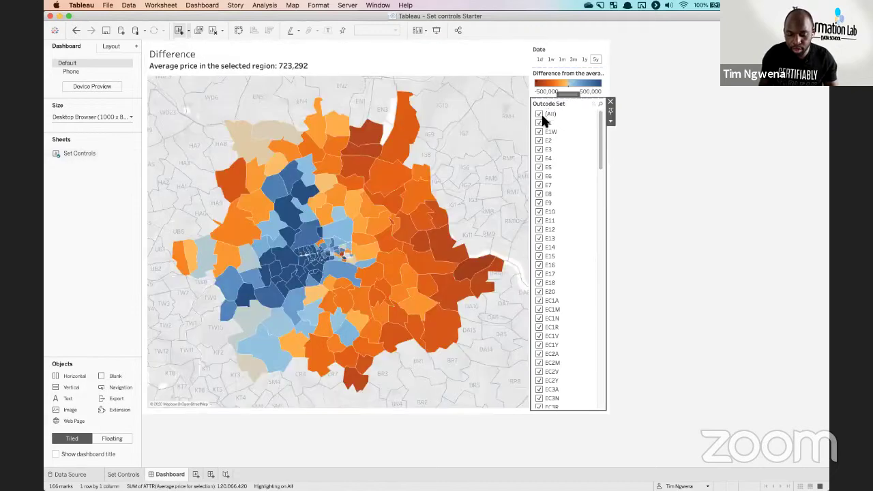
pyautogui.click(539, 113)
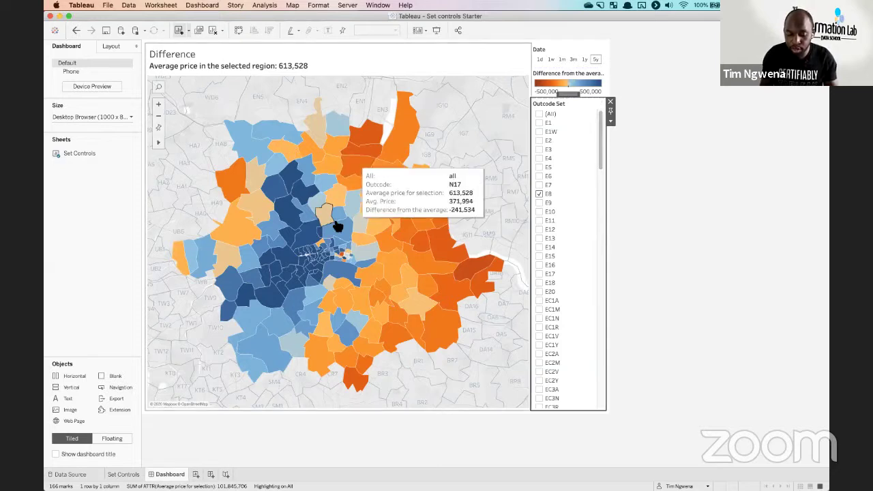
pyautogui.click(538, 203)
pyautogui.click(539, 212)
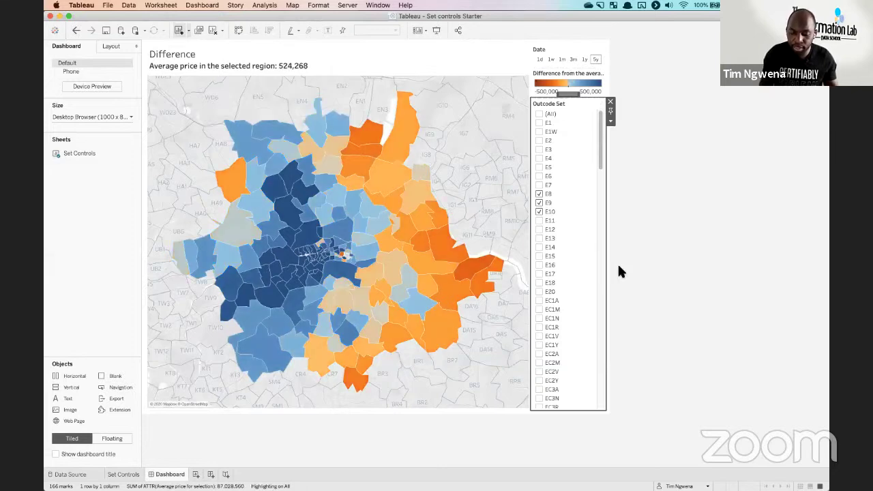
# Change the Outcode Set control to a single-value dropdown and choose E8
pyautogui.click(611, 122)
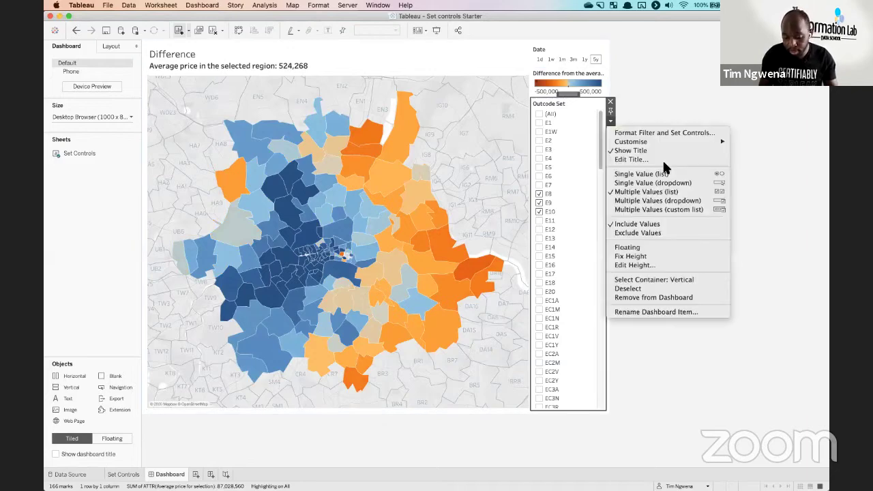
pyautogui.click(609, 183)
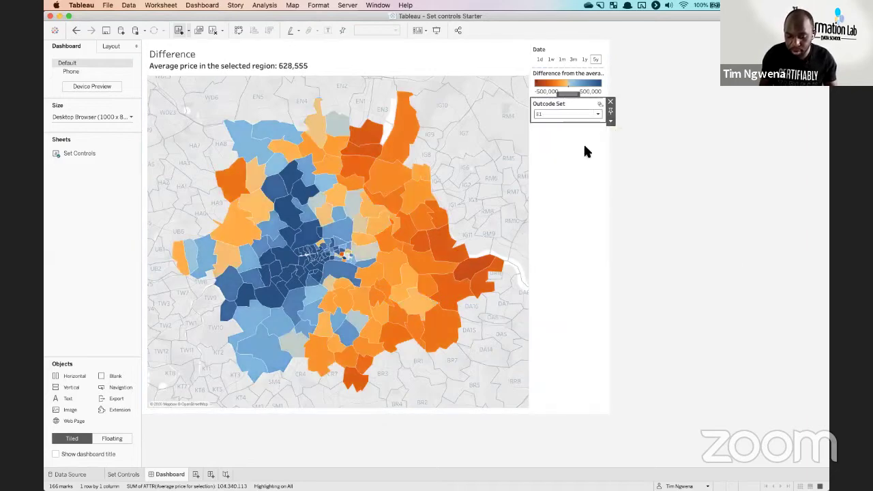
pyautogui.click(568, 114)
pyautogui.click(567, 198)
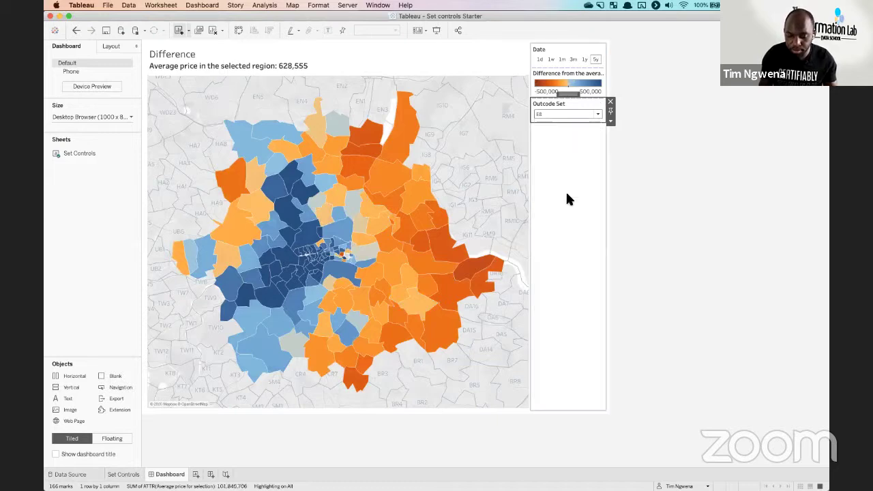
# Choose N19 in the Outcode Set control, look up a central outcode on the map and choose W2
pyautogui.click(591, 114)
pyautogui.scroll(-10, 558, 344)
pyautogui.click(557, 341)
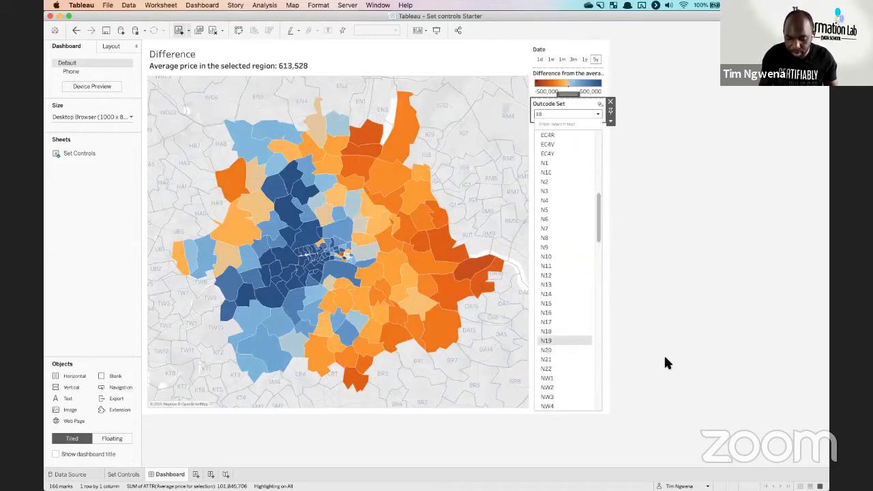
pyautogui.click(573, 115)
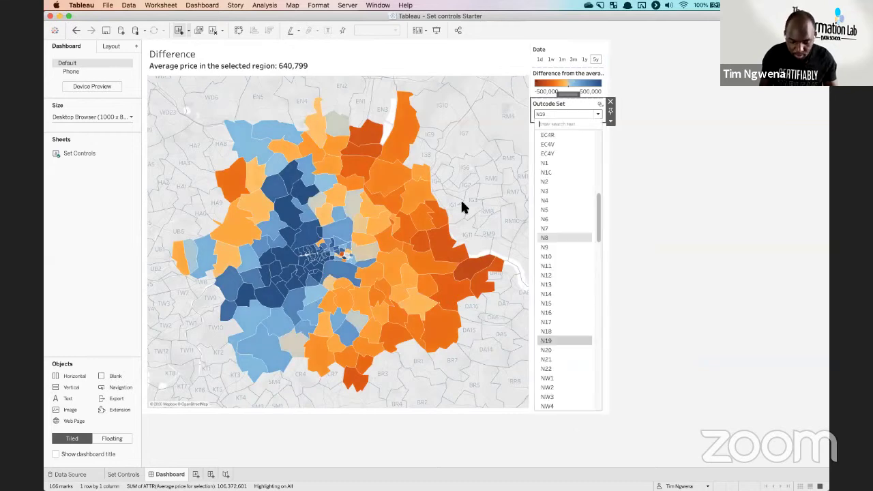
pyautogui.click(313, 244)
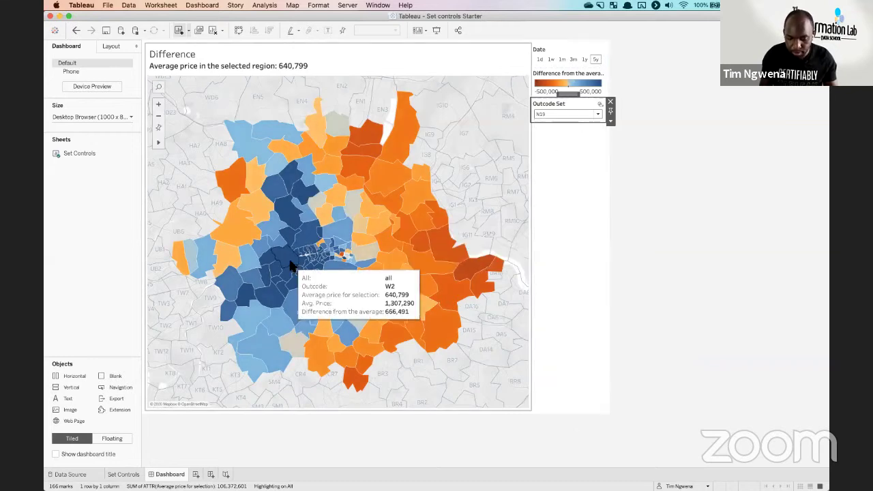
pyautogui.click(564, 116)
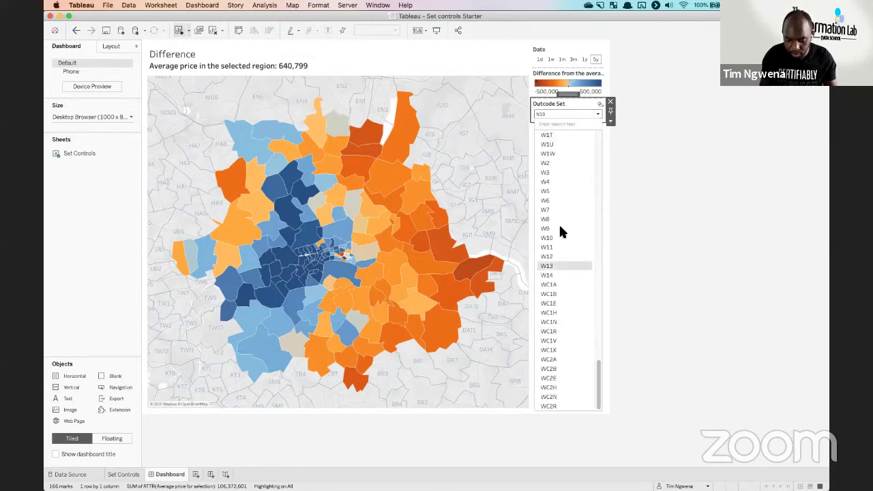
pyautogui.click(559, 163)
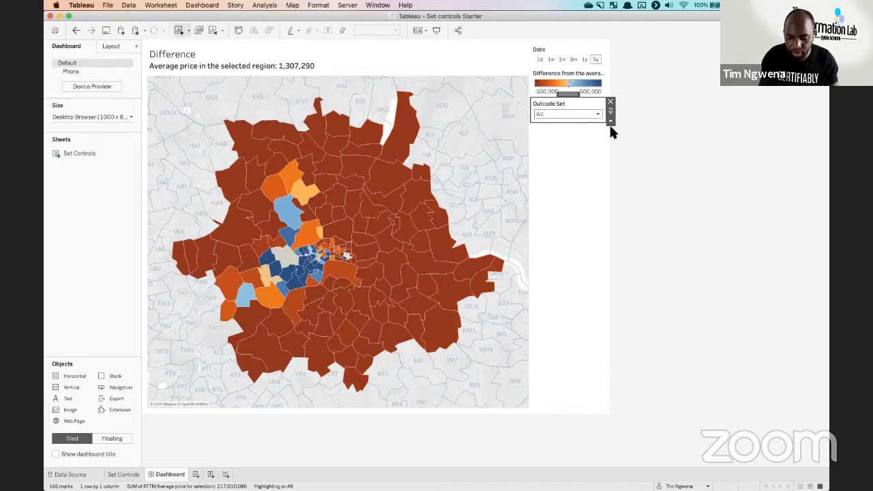
# Change the Outcode Set control to a multiple-values dropdown and add E9 and E10 to the selection
pyautogui.click(610, 121)
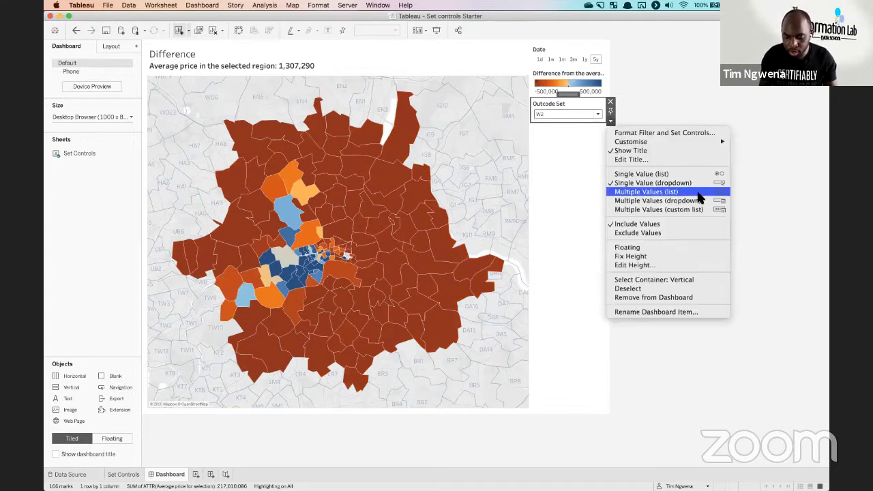
pyautogui.click(697, 202)
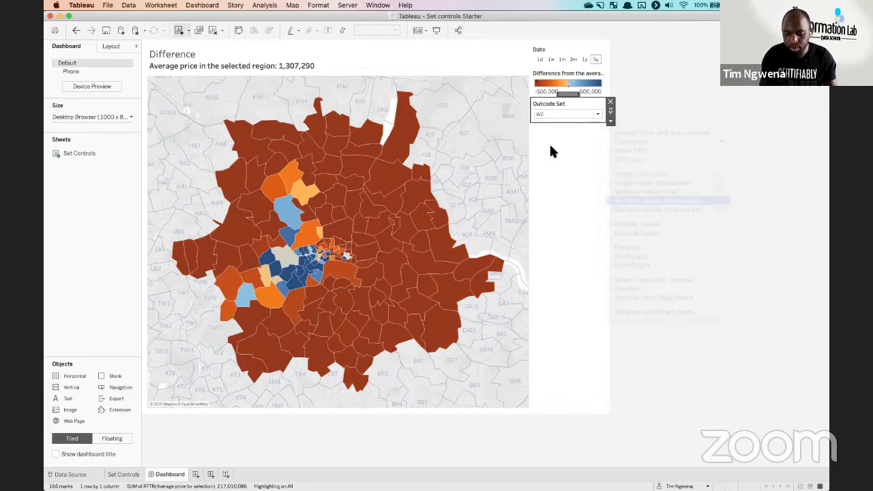
pyautogui.click(583, 115)
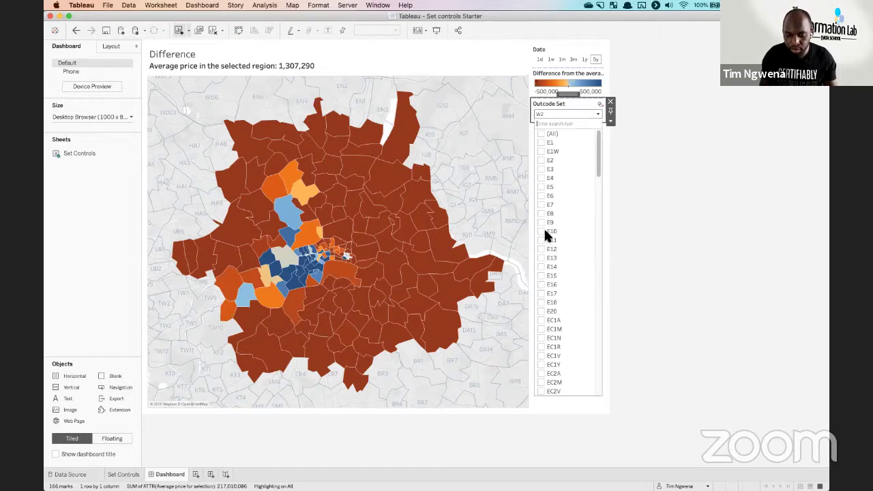
pyautogui.click(541, 224)
pyautogui.click(541, 232)
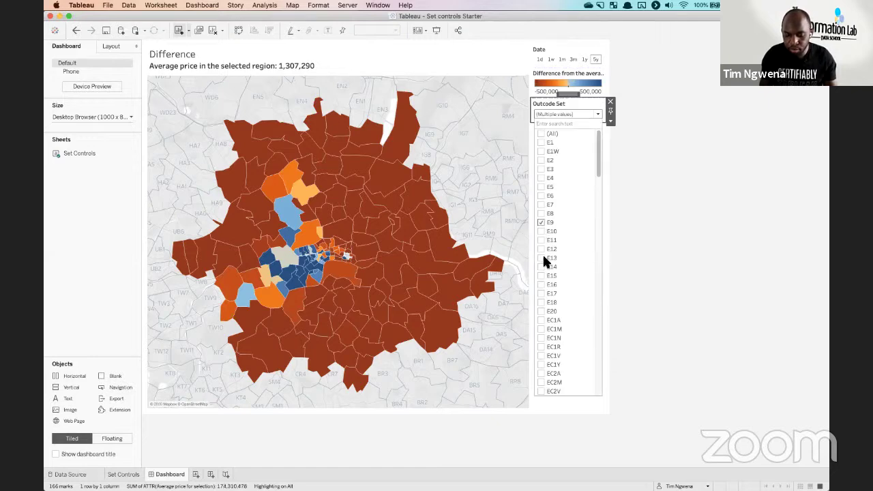
pyautogui.click(499, 191)
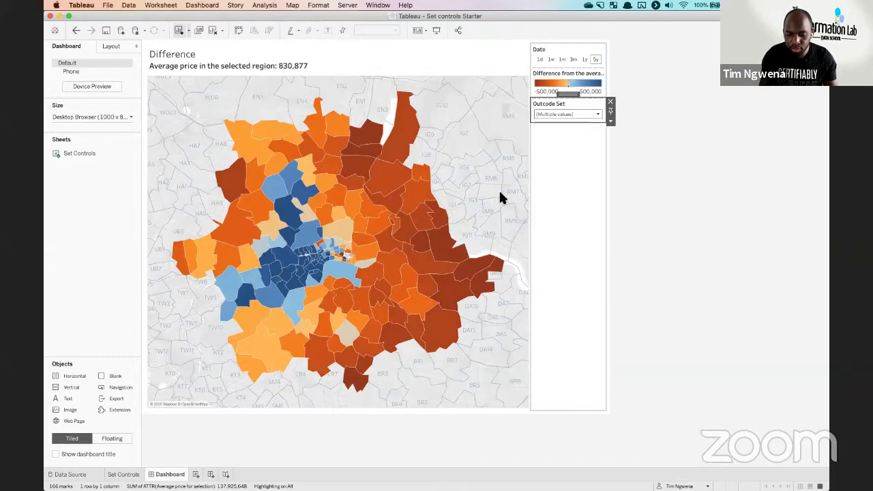
# Test the set action on the map with a group of outcodes and with E17, N17 and E10, clearing the selection at the end
pyautogui.moveTo(488, 196); pyautogui.dragTo(405, 158)
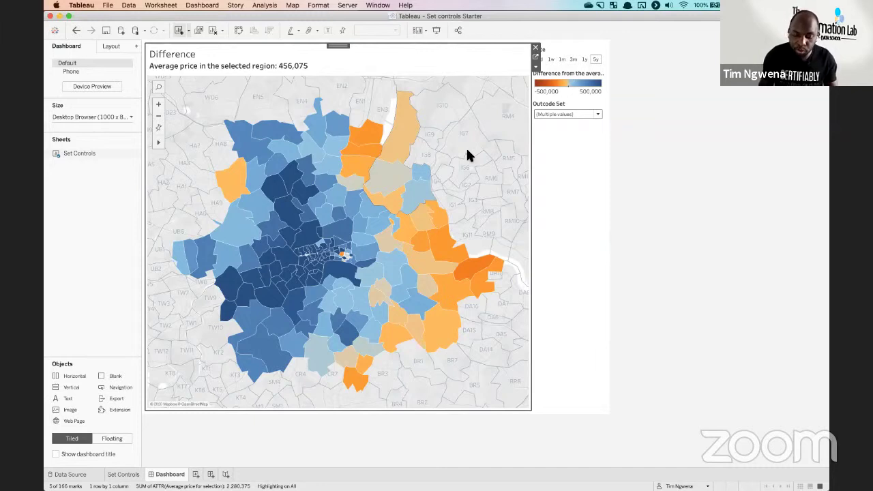
pyautogui.click(389, 175)
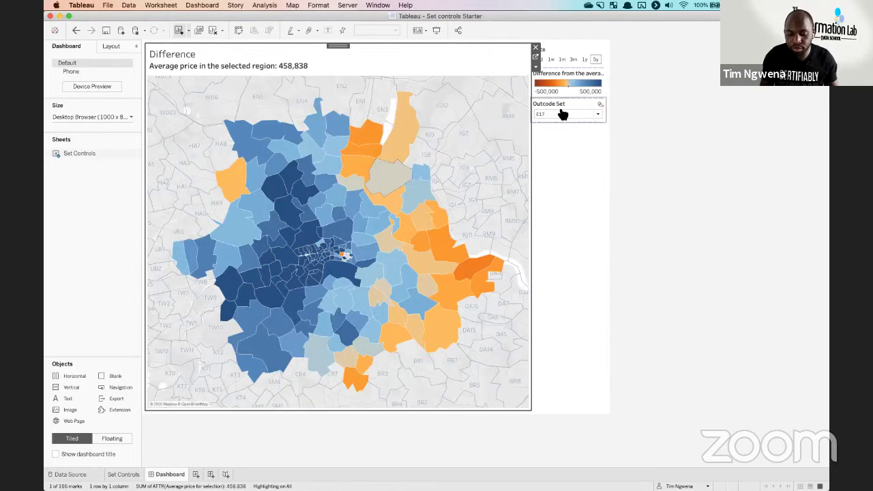
pyautogui.click(459, 179)
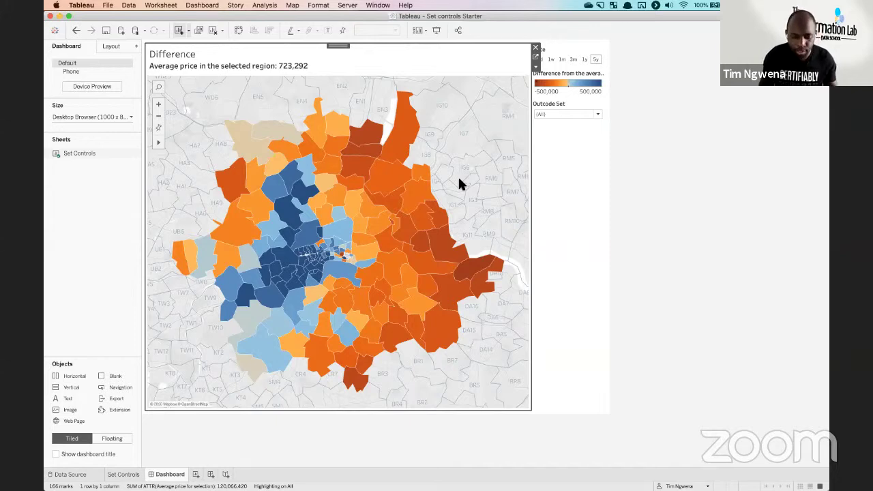
pyautogui.click(393, 185)
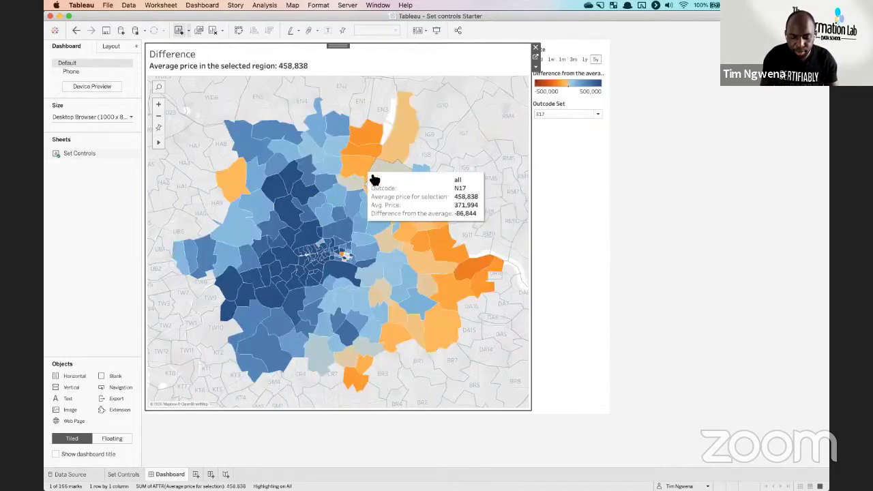
pyautogui.click(372, 179)
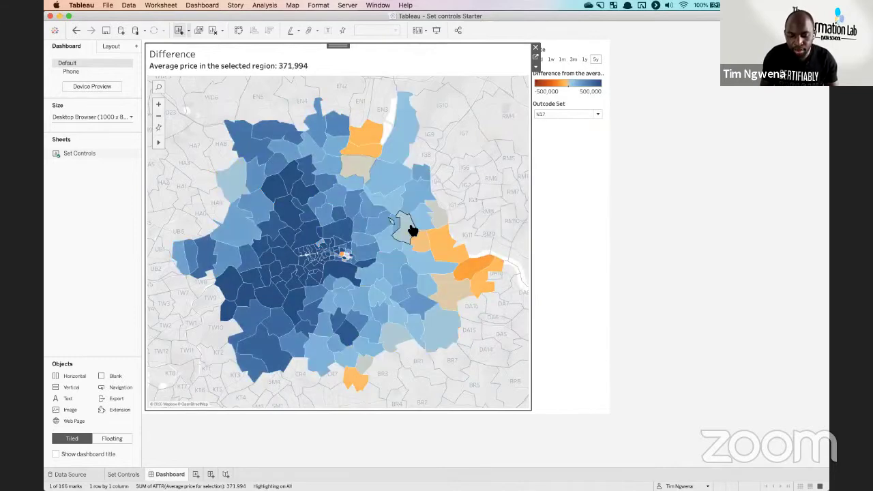
pyautogui.click(383, 197)
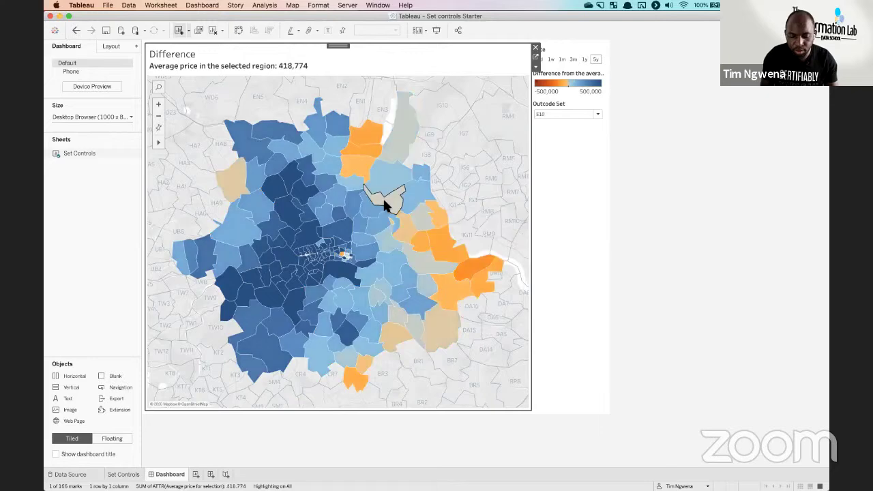
pyautogui.click(436, 144)
# Review the settings of the dashboard's Change set value action, including what clearing the selection does to the Outcode Set
pyautogui.click(202, 5)
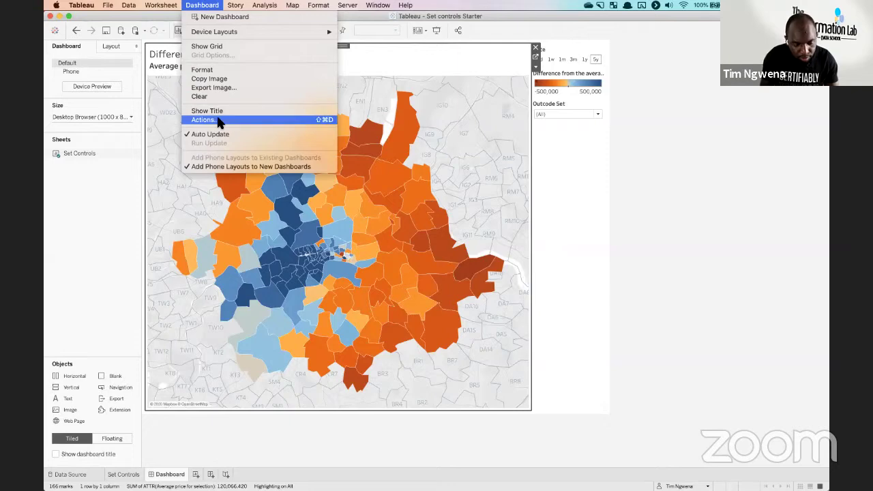
pyautogui.click(285, 127)
pyautogui.press('super+shift+d')
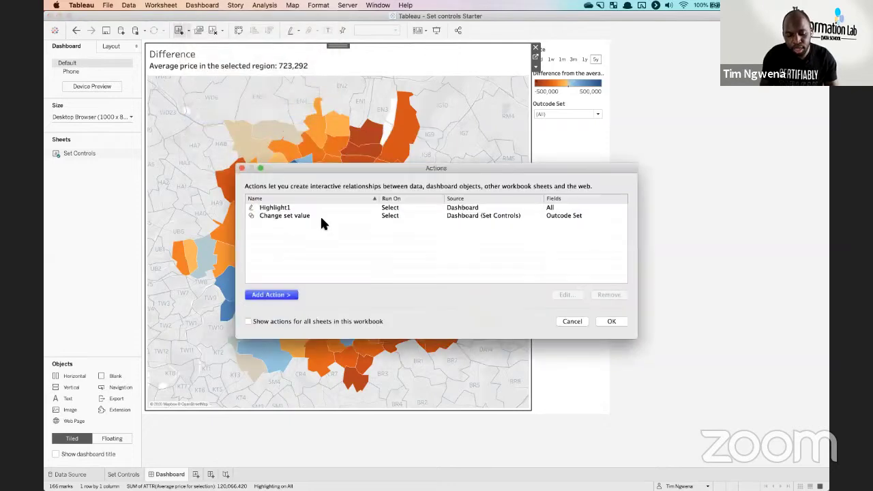
pyautogui.click(320, 215)
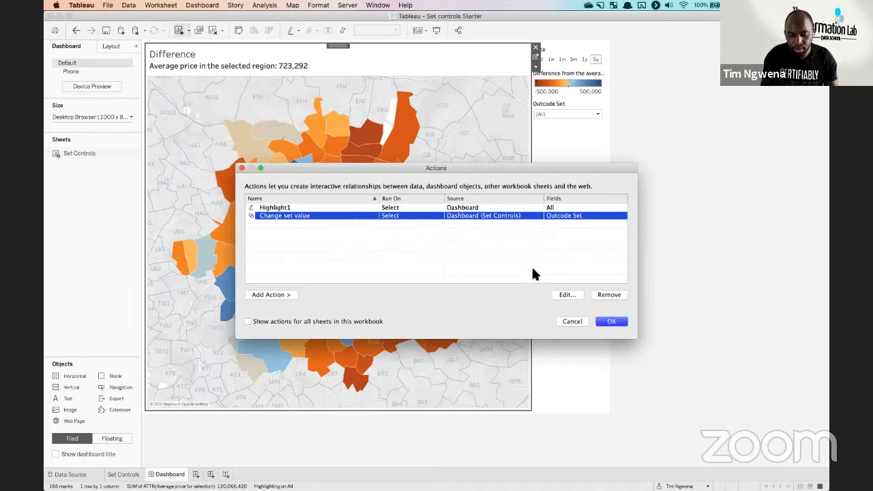
pyautogui.click(570, 294)
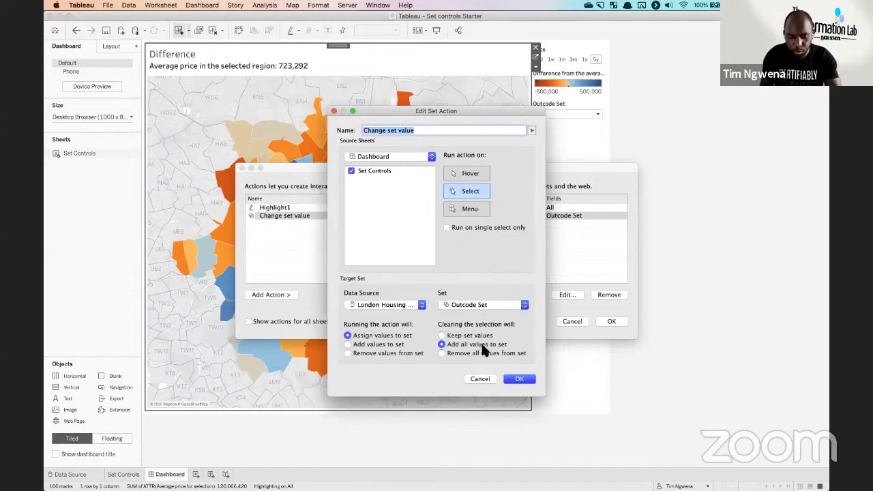
pyautogui.click(521, 380)
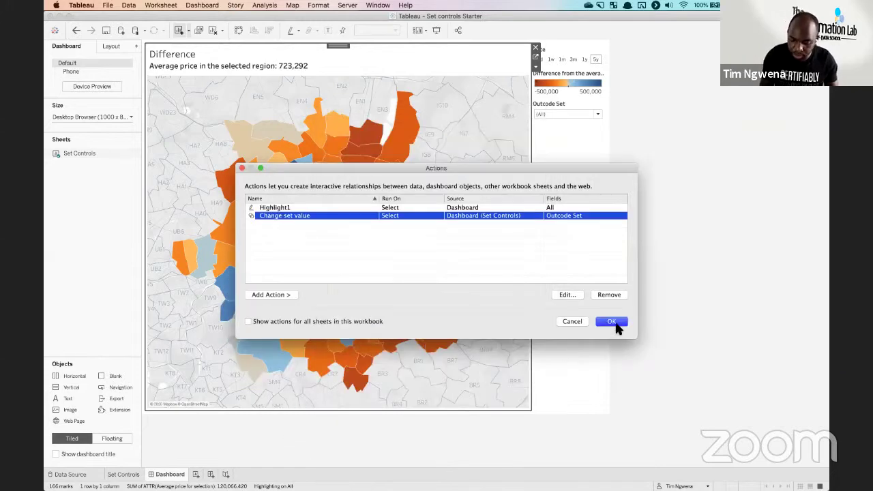
pyautogui.click(616, 325)
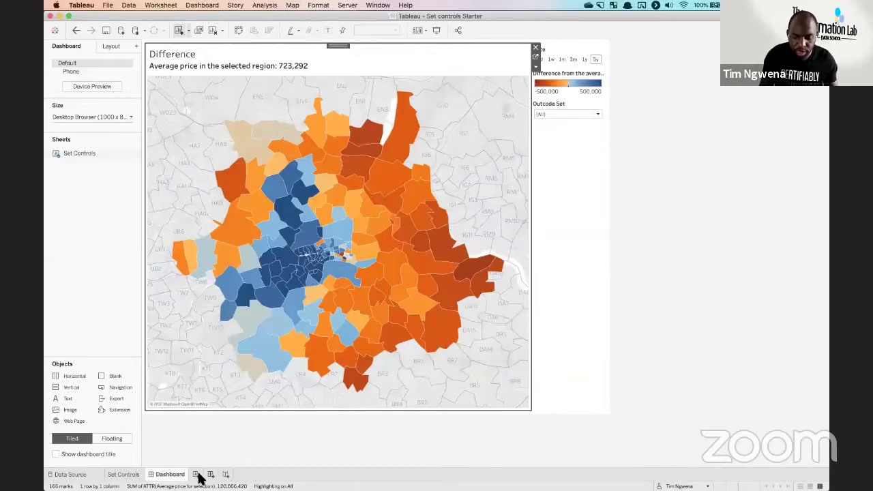
# Create a new worksheet listing Outcode in the rows and as text, with the row header hidden and the column widened
pyautogui.click(197, 474)
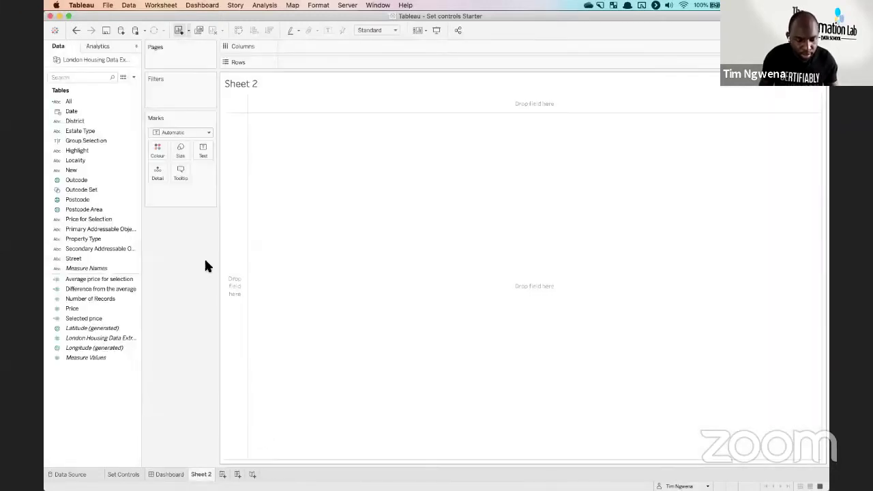
pyautogui.moveTo(83, 179)
pyautogui.mouseDown()
pyautogui.moveTo(87, 187)
pyautogui.moveTo(339, 75)
pyautogui.moveTo(329, 66)
pyautogui.moveTo(203, 147)
pyautogui.mouseUp()
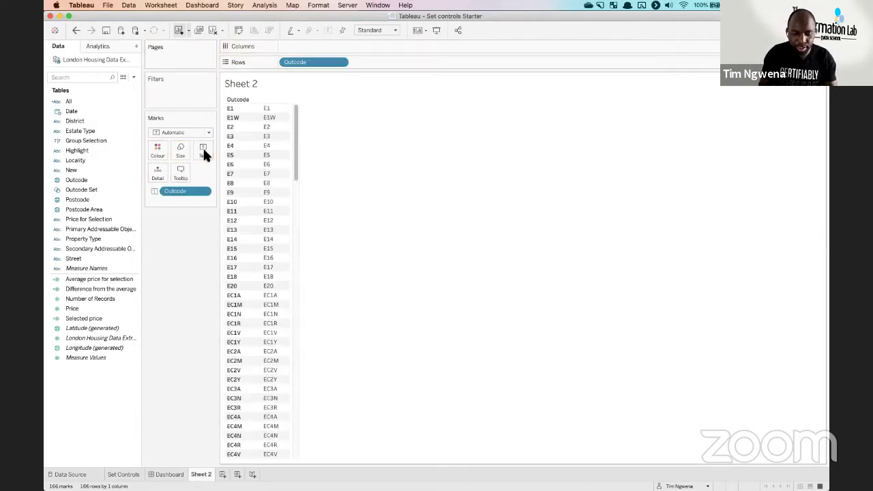
pyautogui.click(341, 62)
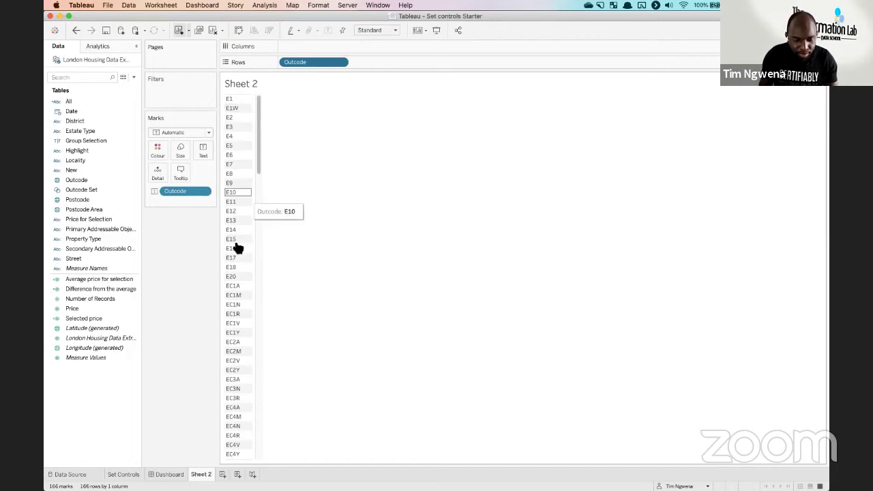
pyautogui.moveTo(312, 185); pyautogui.dragTo(311, 186)
# Add Price to the tooltip of the outcode list and set its aggregation to Average
pyautogui.moveTo(80, 310); pyautogui.dragTo(183, 188)
pyautogui.click(203, 191)
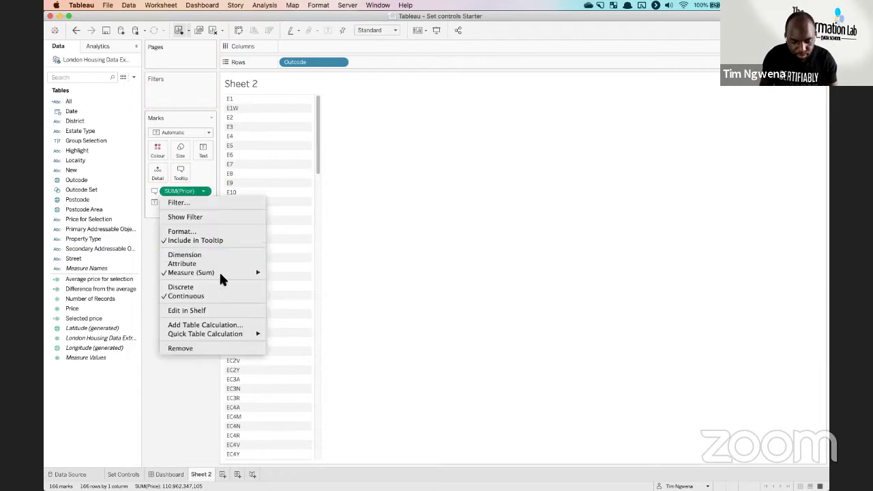
pyautogui.moveTo(218, 272)
pyautogui.click(283, 281)
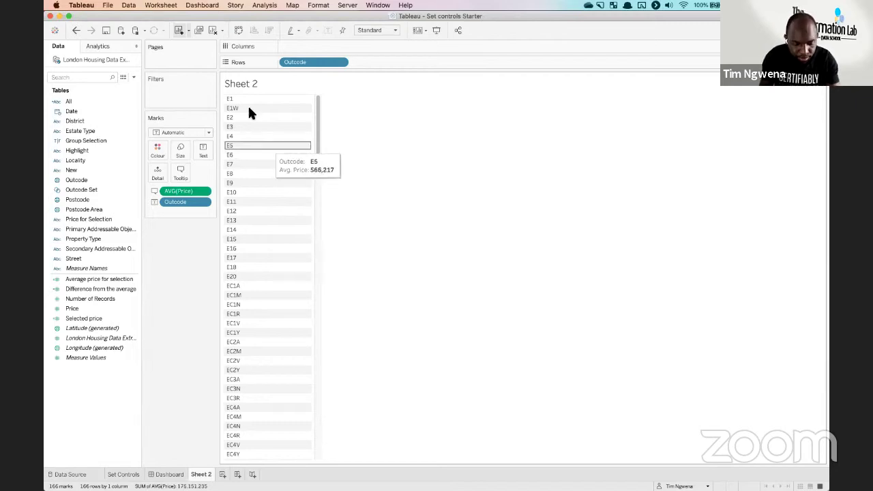
# Set the horizontal alignment of the outcode text to Centre
pyautogui.click(203, 153)
pyautogui.click(258, 184)
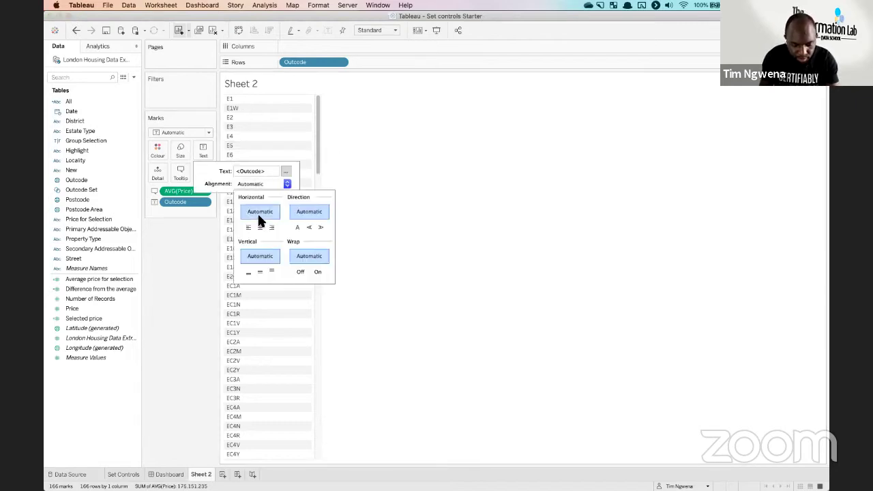
pyautogui.click(260, 228)
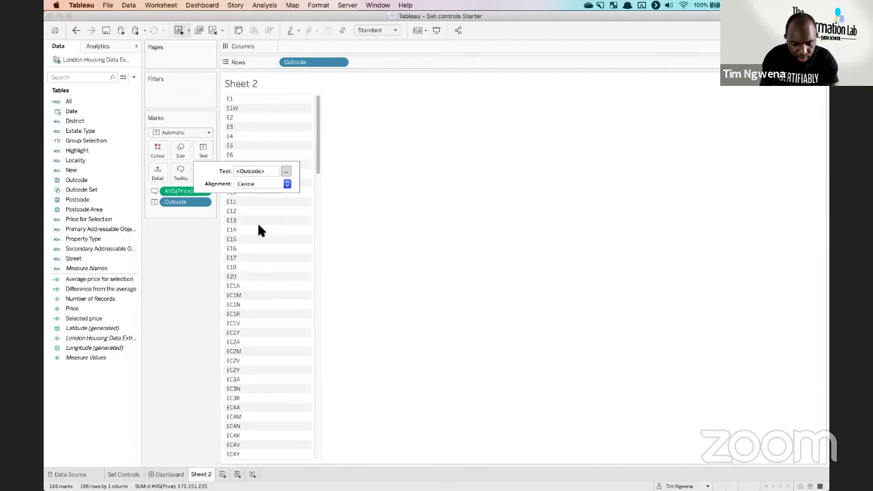
pyautogui.click(158, 150)
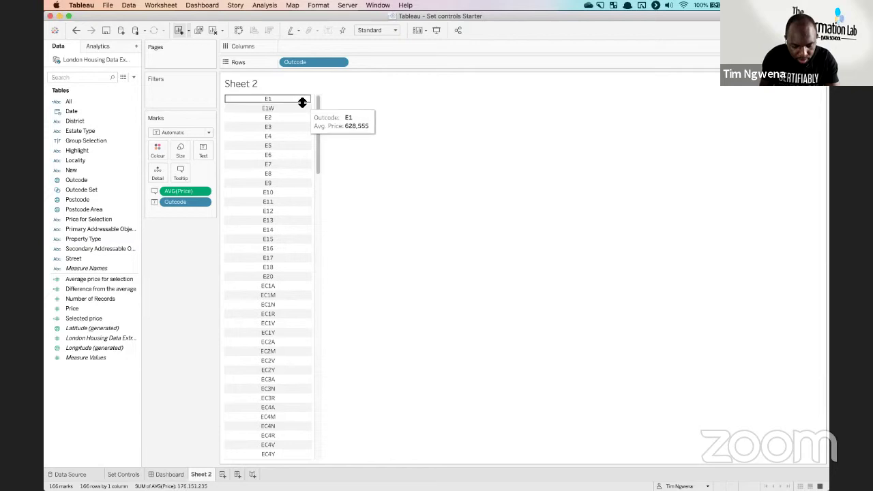
# Make the list rows taller while temporarily showing the Outcode row header, and hide that header again
pyautogui.click(340, 62)
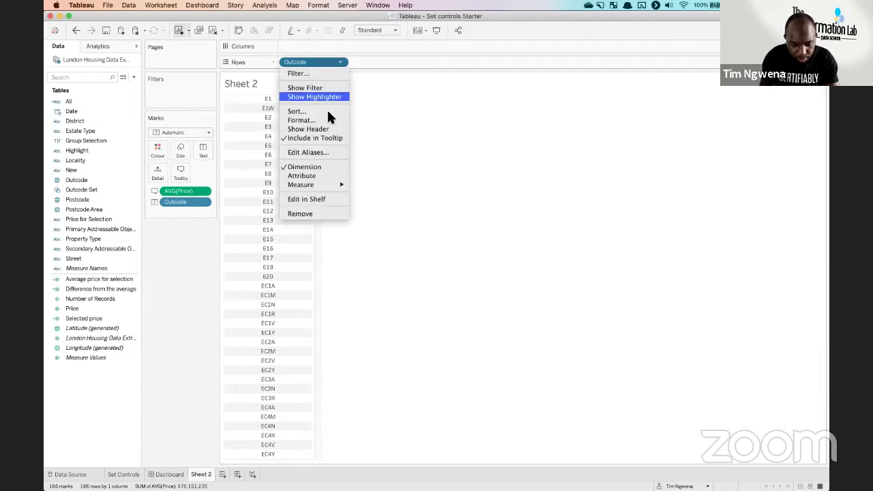
pyautogui.click(252, 106)
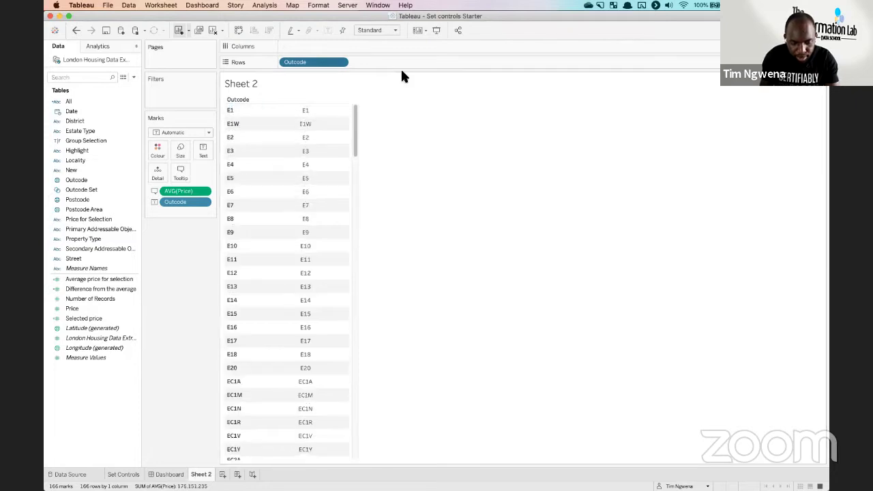
pyautogui.click(339, 62)
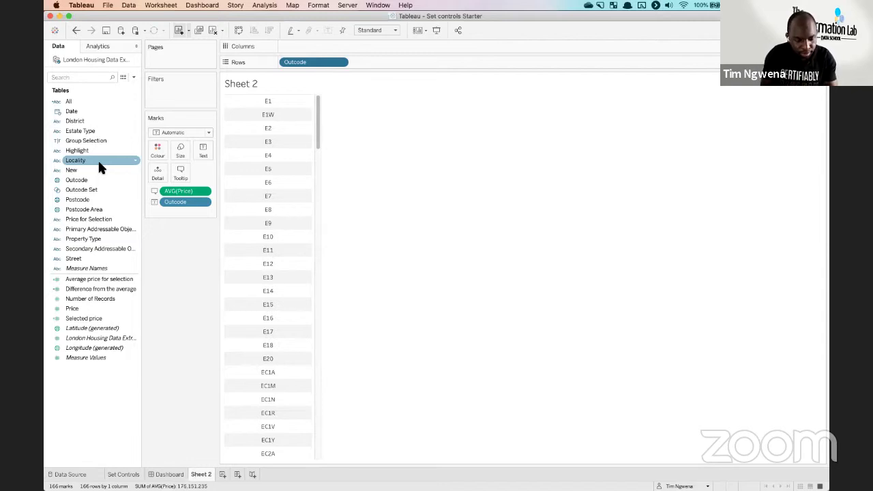
# Add Outcode Set to the rows ahead of Outcode to split the list into In and Out, and hide the row field labels
pyautogui.moveTo(84, 190); pyautogui.dragTo(279, 61)
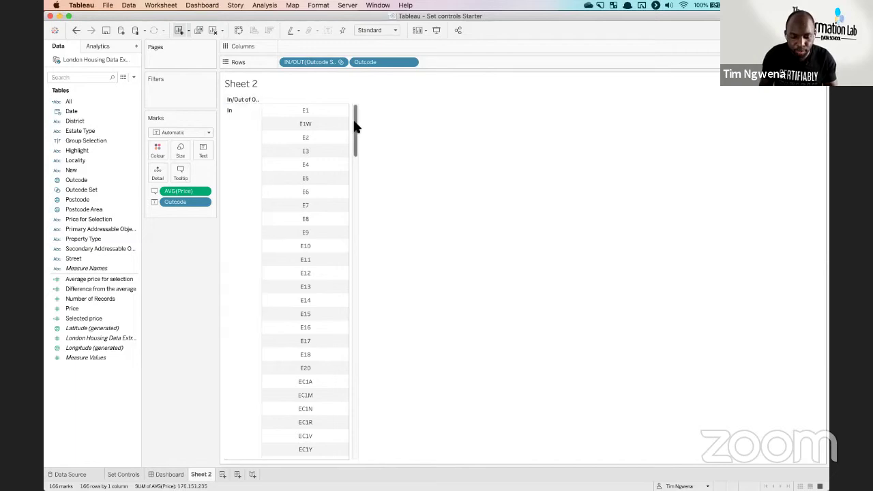
pyautogui.moveTo(354, 126); pyautogui.dragTo(360, 82)
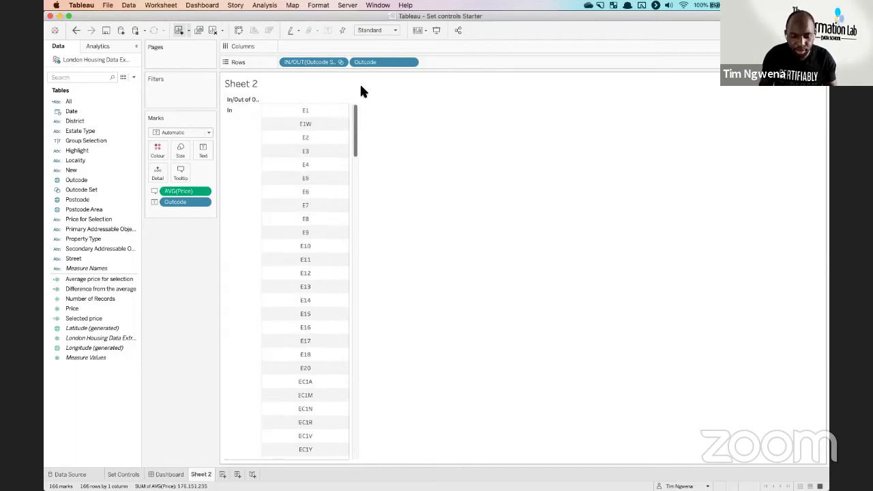
pyautogui.rightClick(246, 99)
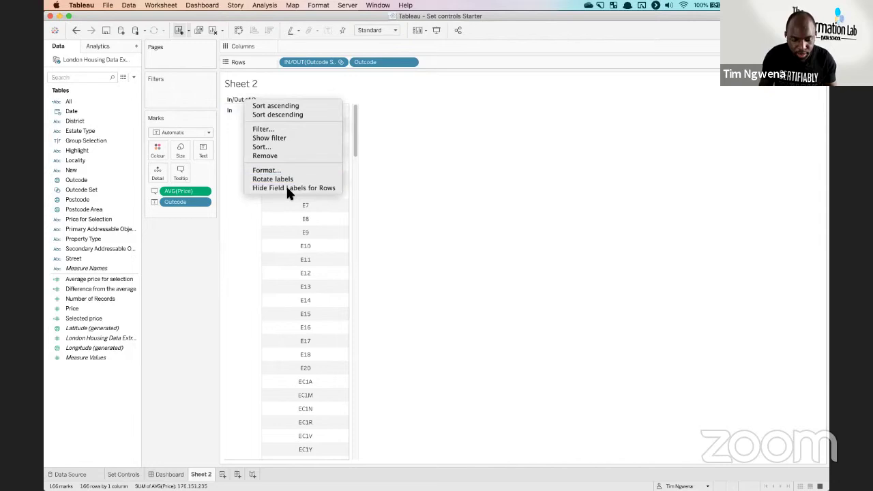
pyautogui.click(288, 188)
# Select E17 on the dashboard map and check the In/Out split of the outcodes on Sheet 2
pyautogui.click(171, 475)
pyautogui.click(390, 179)
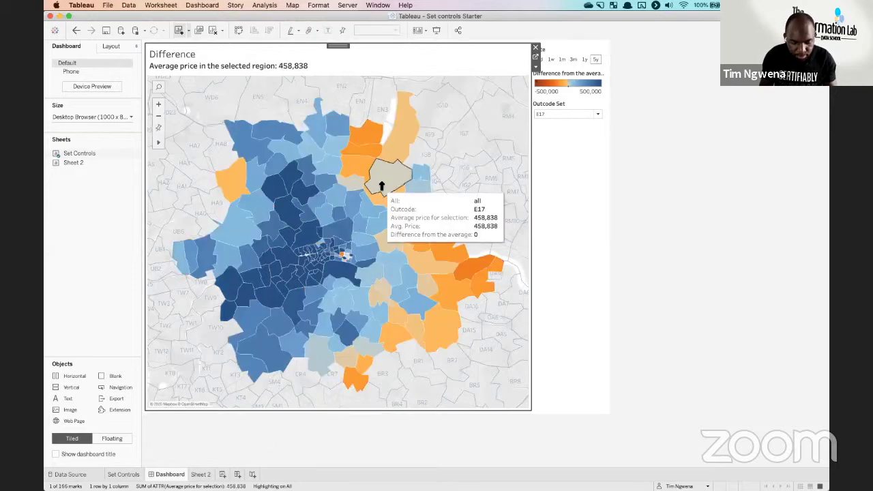
pyautogui.click(201, 475)
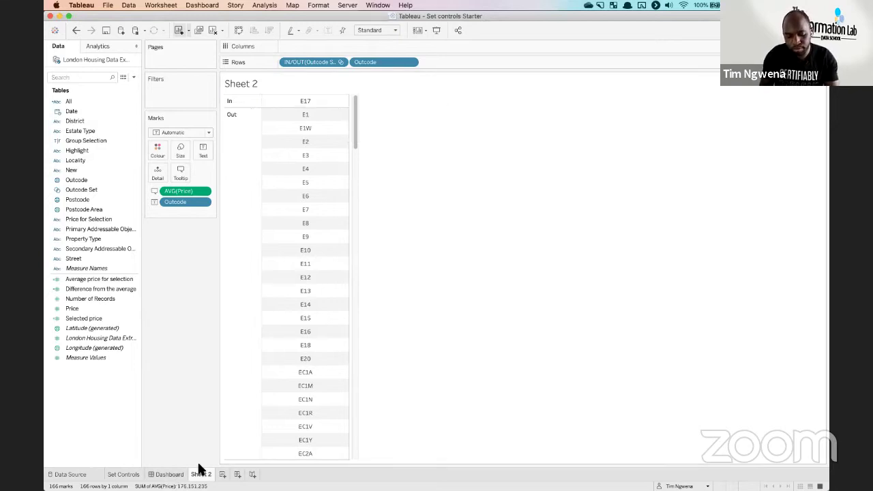
# Place Sheet 2 below the Outcode Set control in a wider dashboard column, and select E4, E11, E17 and E18 on the map
pyautogui.click(171, 474)
pyautogui.doubleClick(71, 162)
pyautogui.moveTo(73, 167); pyautogui.dragTo(581, 152)
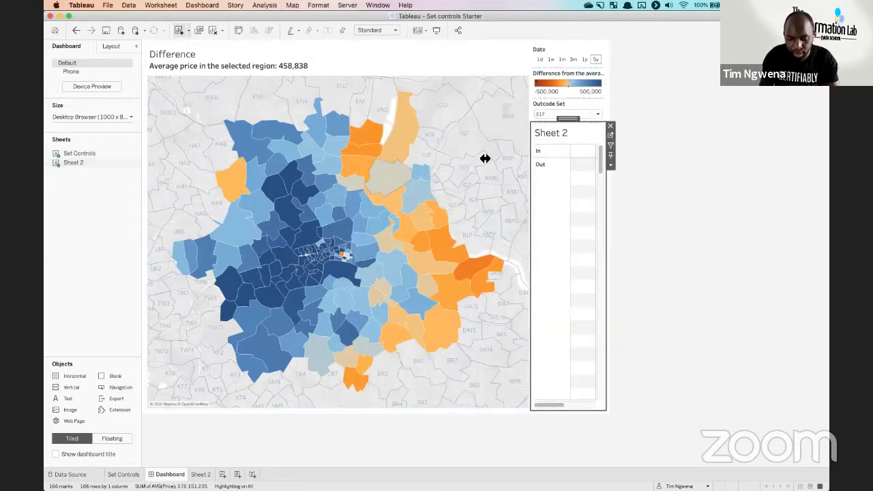
pyautogui.moveTo(474, 160); pyautogui.dragTo(475, 159)
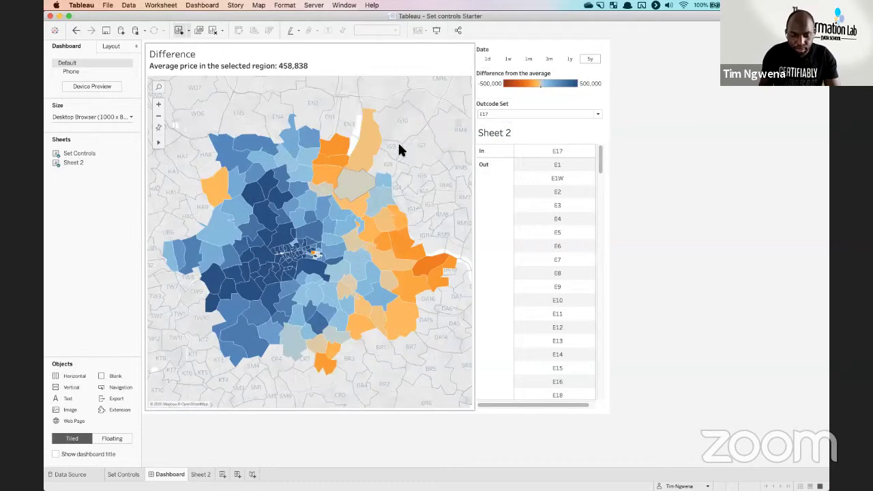
pyautogui.moveTo(419, 188); pyautogui.dragTo(354, 130)
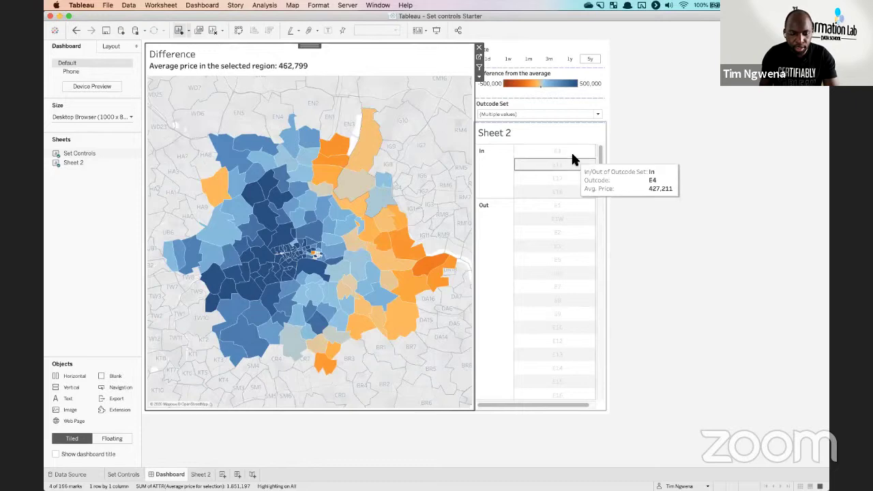
# Exclude Sheet 2 from the source and target sheets of the dashboard's Highlight1 action, and test it on the In/Out list
pyautogui.click(202, 5)
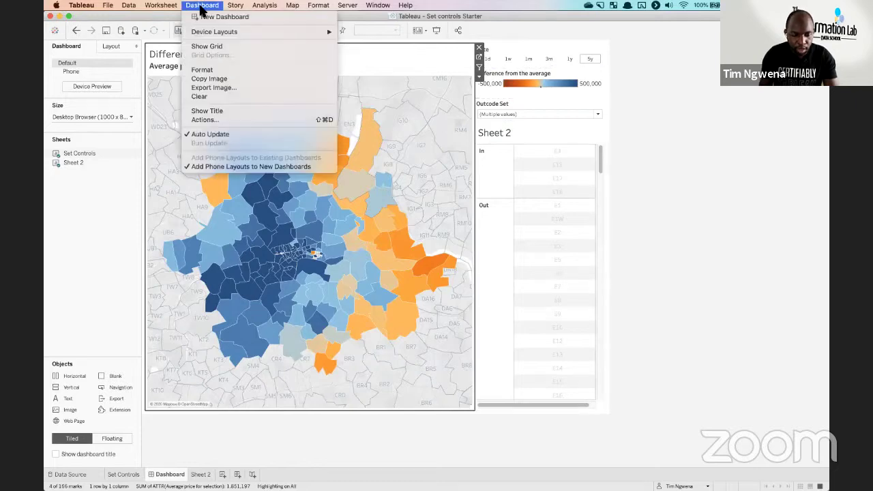
pyautogui.click(214, 121)
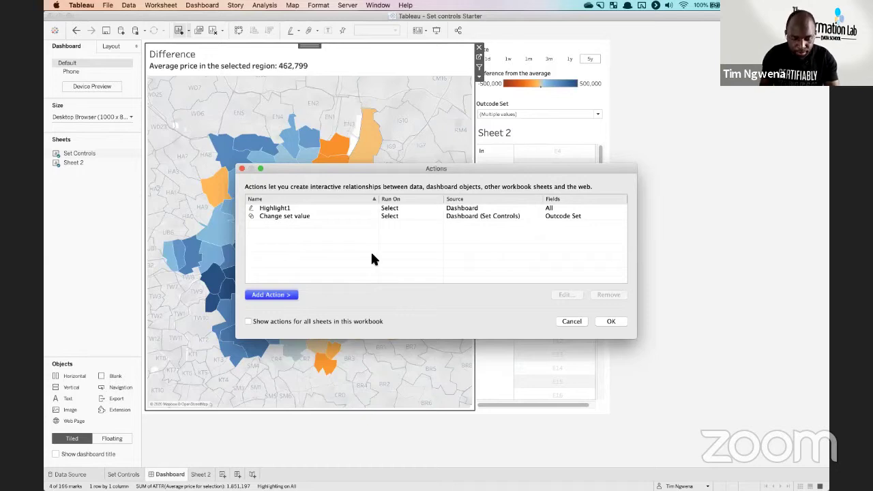
pyautogui.click(334, 216)
pyautogui.click(339, 209)
pyautogui.click(564, 295)
pyautogui.click(352, 178)
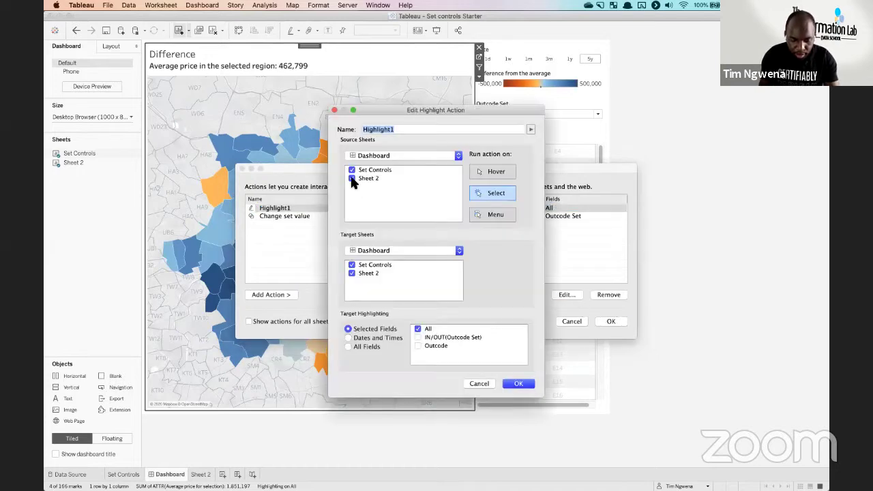
pyautogui.click(519, 383)
pyautogui.click(612, 321)
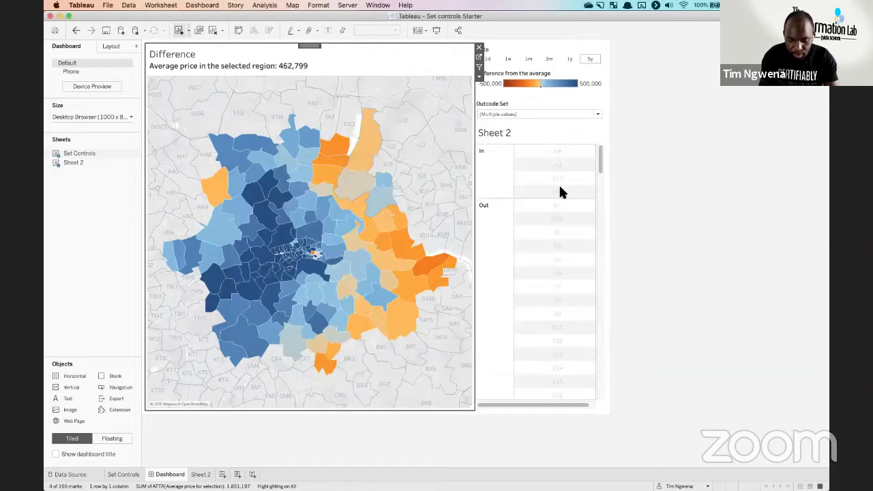
pyautogui.click(558, 184)
pyautogui.click(553, 180)
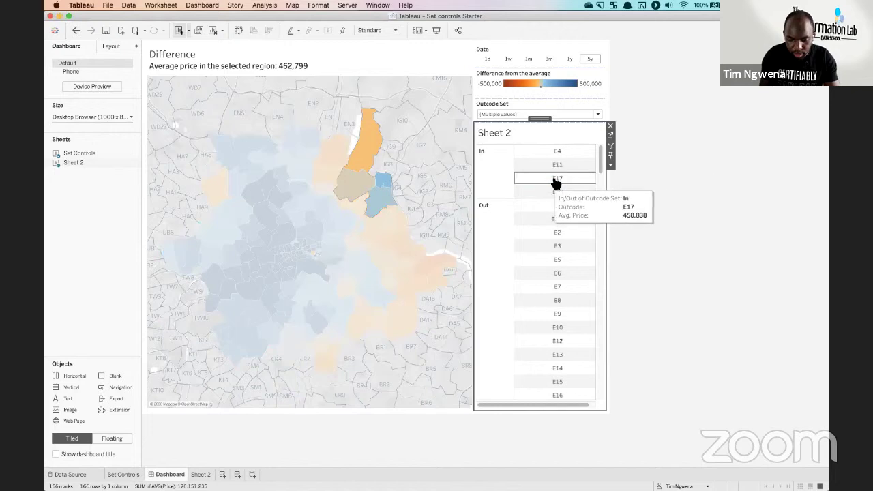
# Review the settings of the dashboard's Change set value and Highlight1 actions without changing them
pyautogui.click(198, 6)
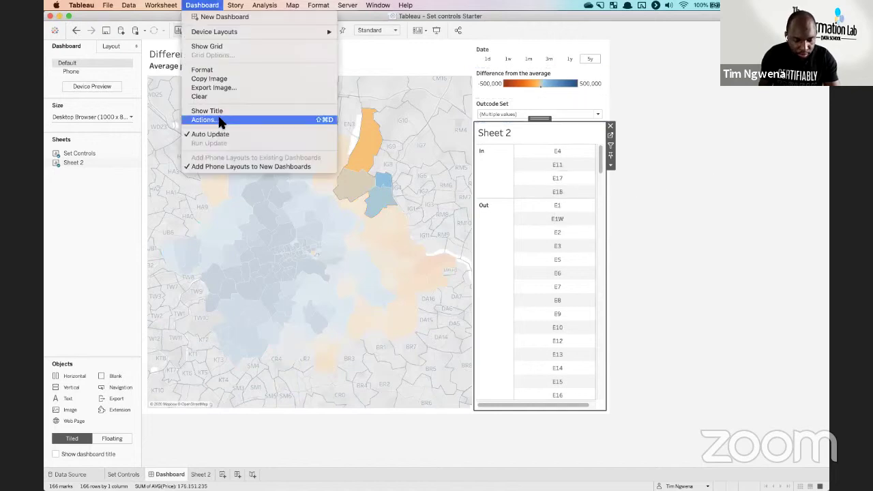
pyautogui.click(221, 120)
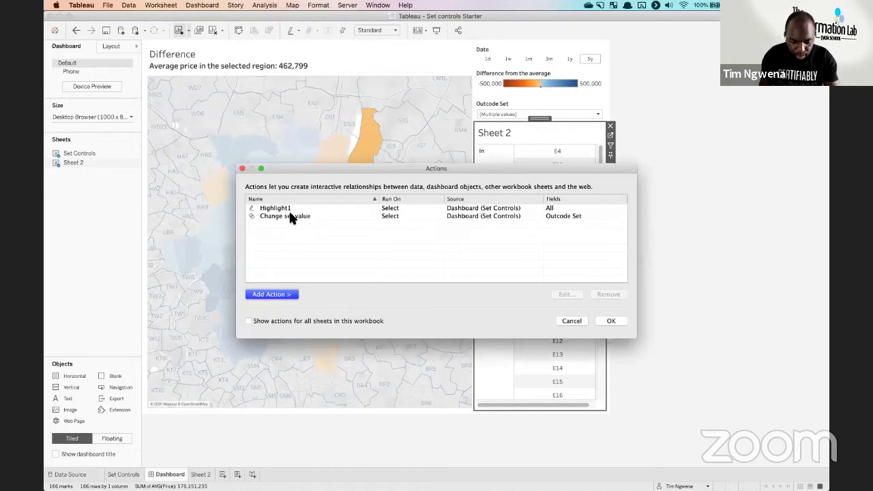
pyautogui.click(292, 216)
pyautogui.click(566, 295)
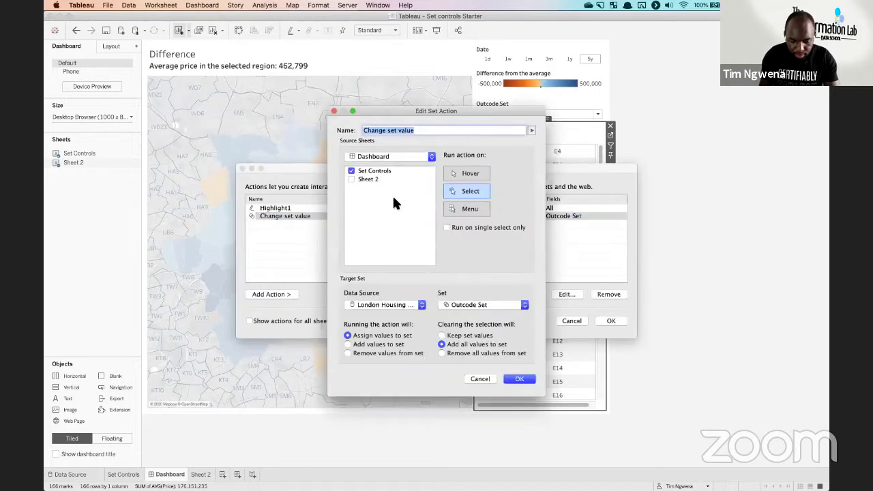
pyautogui.click(520, 378)
pyautogui.click(369, 209)
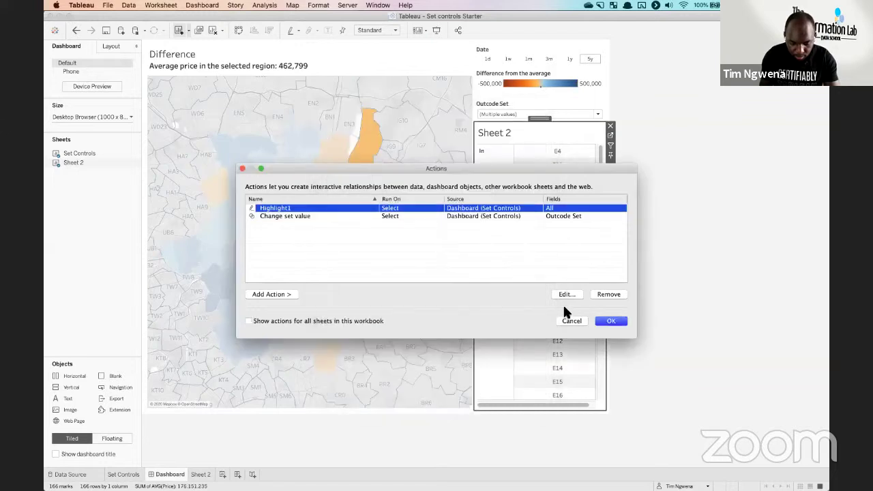
pyautogui.click(566, 294)
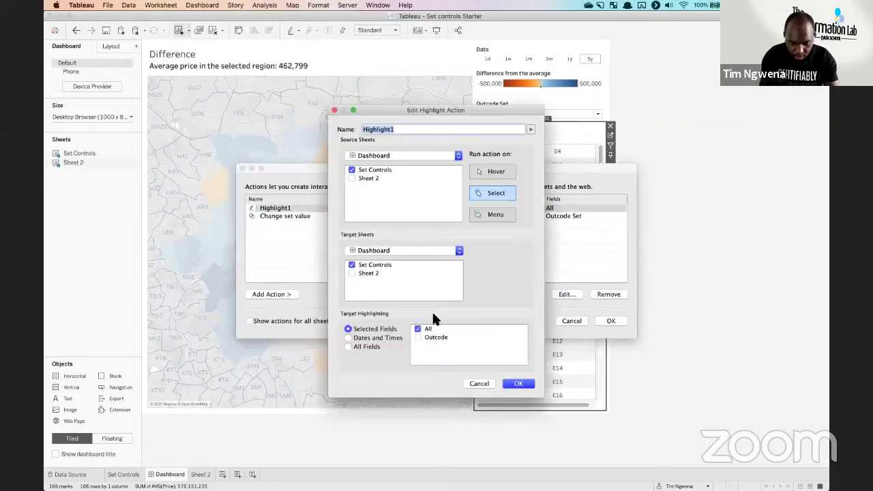
pyautogui.press('Return')
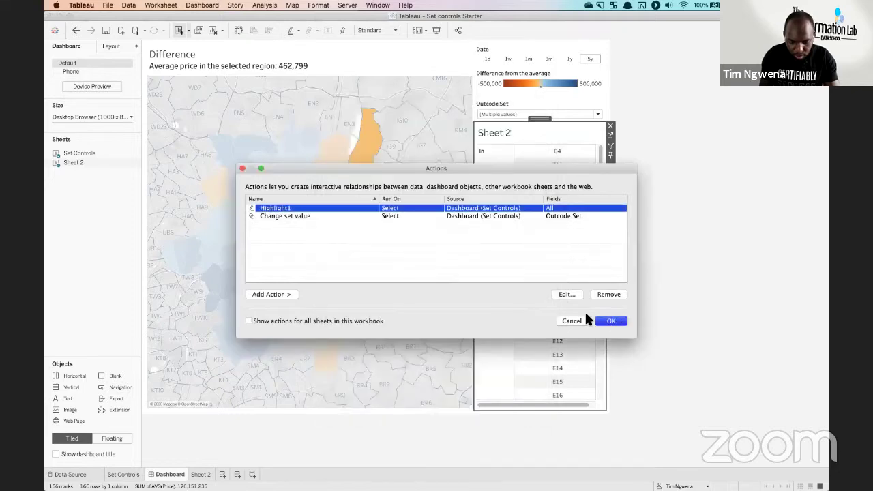
pyautogui.click(585, 321)
# Test the map's set action by selecting E11 and N1 individually, and clear the selection
pyautogui.click(381, 202)
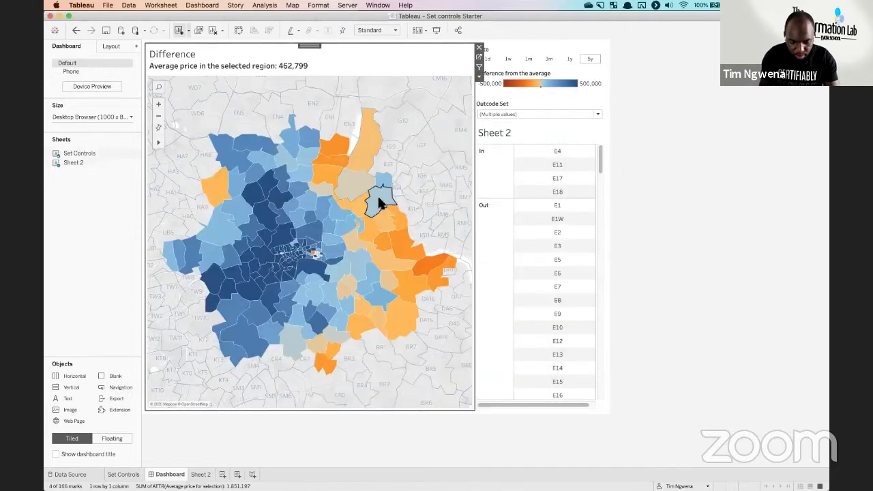
pyautogui.click(380, 202)
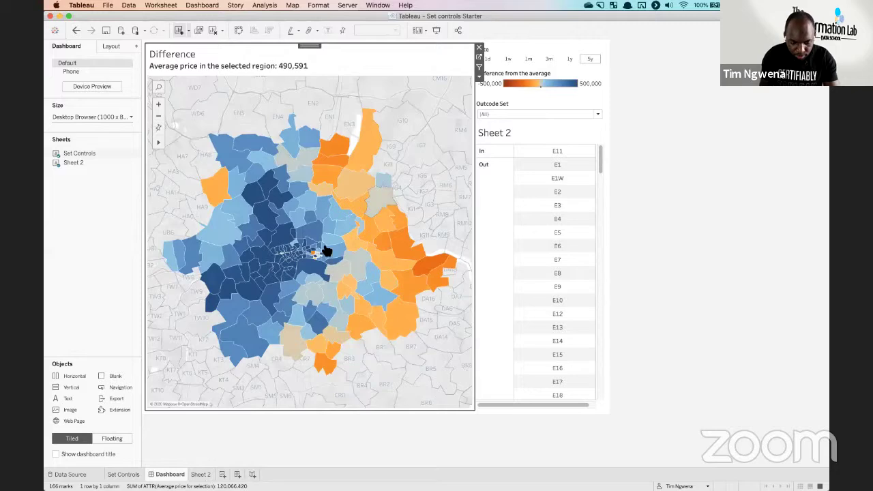
pyautogui.click(315, 241)
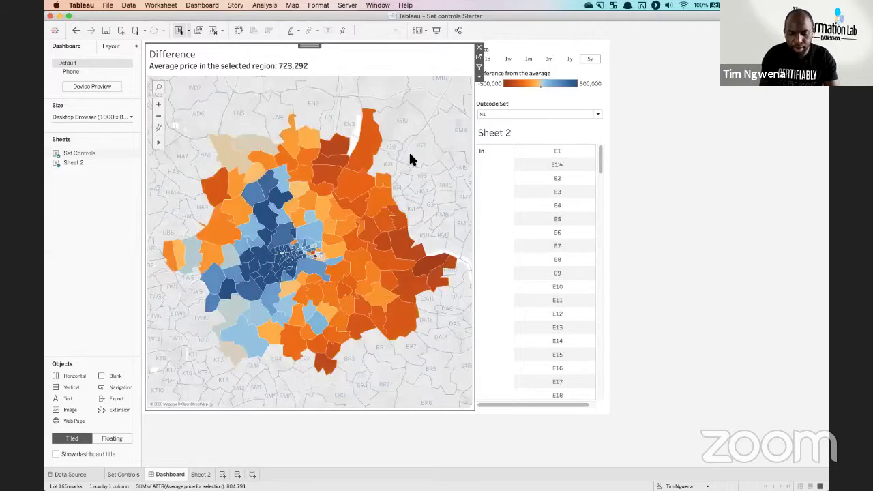
pyautogui.click(409, 156)
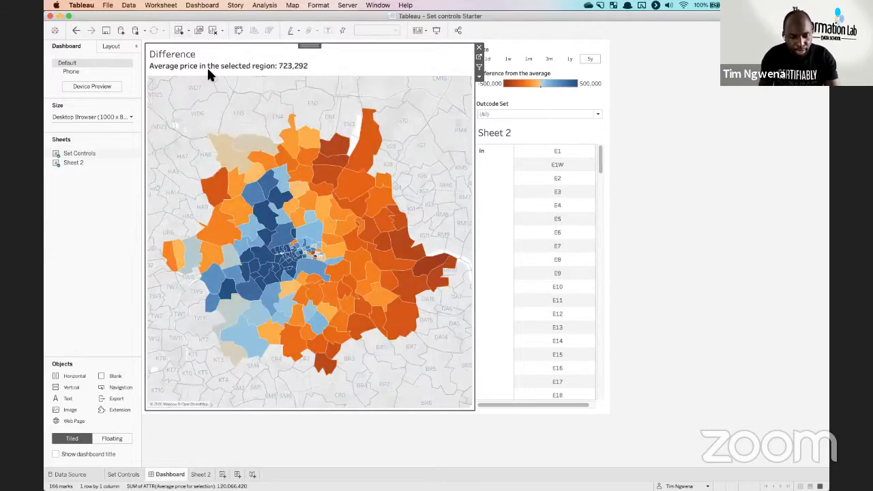
# Create a Change Set Values action on the dashboard with only Sheet 2 as source and Add values to set as its behaviour
pyautogui.click(202, 4)
pyautogui.click(234, 121)
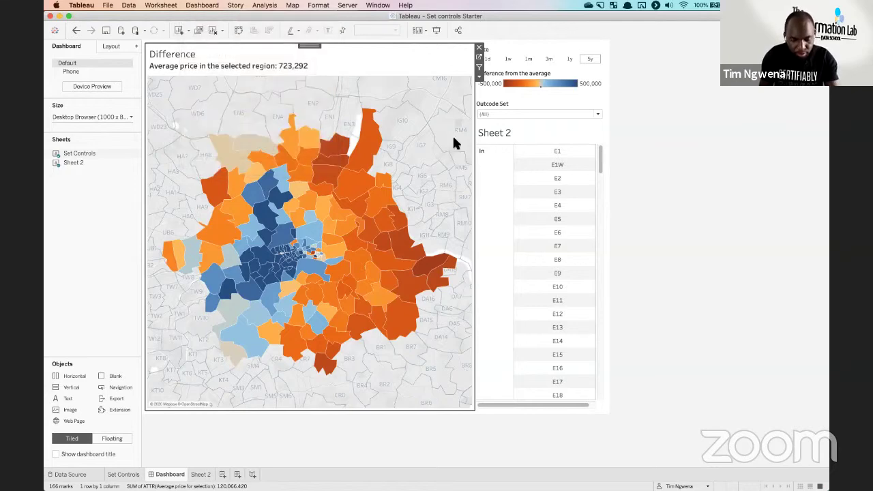
pyautogui.click(272, 294)
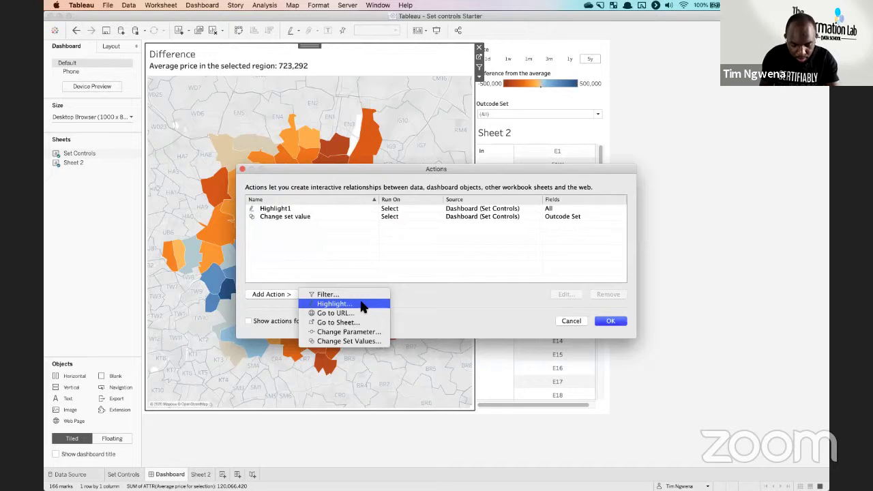
pyautogui.click(362, 341)
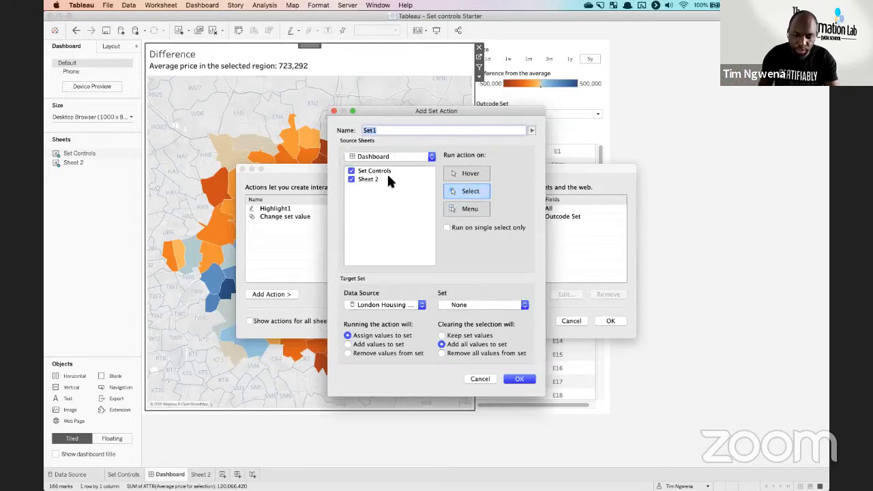
pyautogui.click(352, 171)
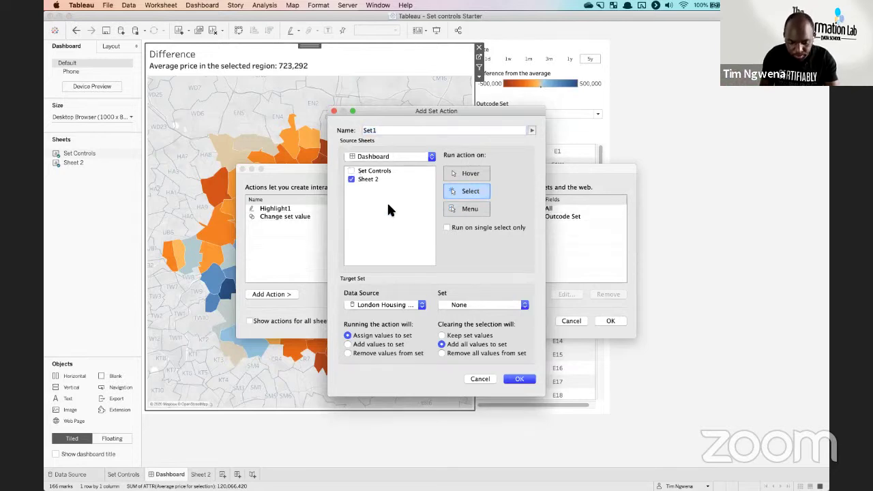
pyautogui.click(350, 345)
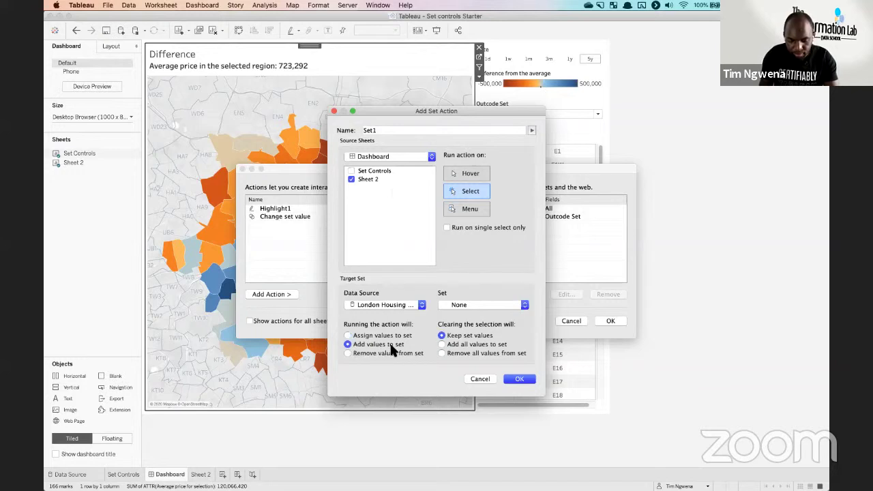
# Name the set action "Add Value to Set <Outcode>", target it at Outcode Set, and save it
pyautogui.doubleClick(384, 131)
pyautogui.write('Add Value to Set')
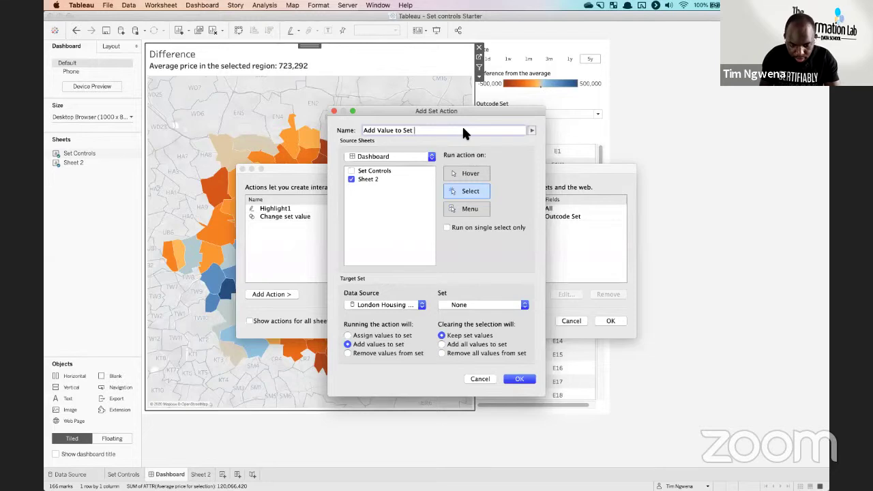
pyautogui.click(532, 130)
pyautogui.click(592, 220)
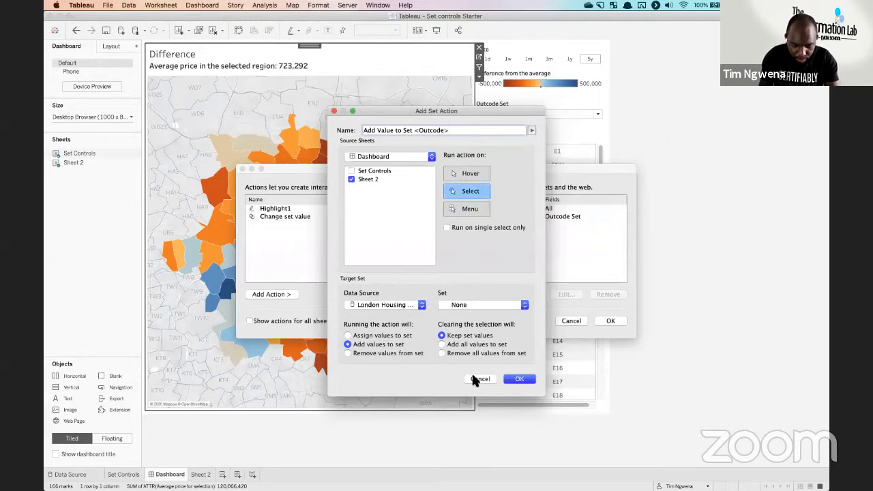
pyautogui.click(467, 303)
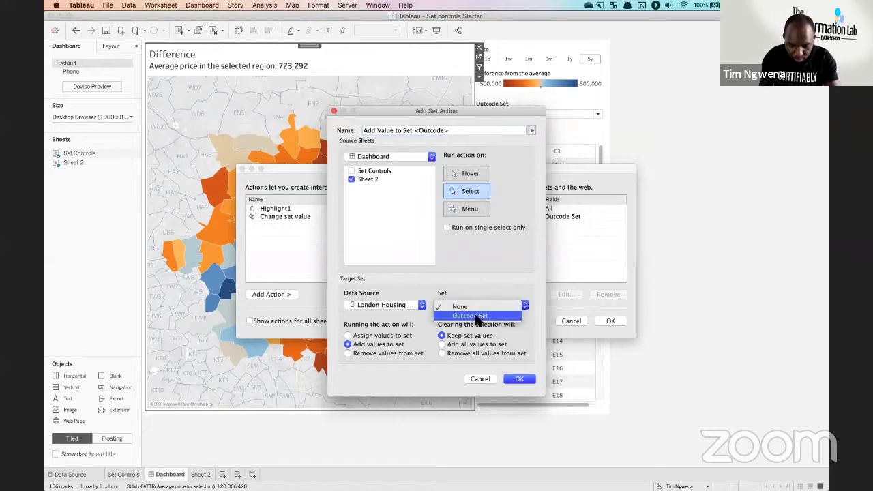
pyautogui.click(482, 316)
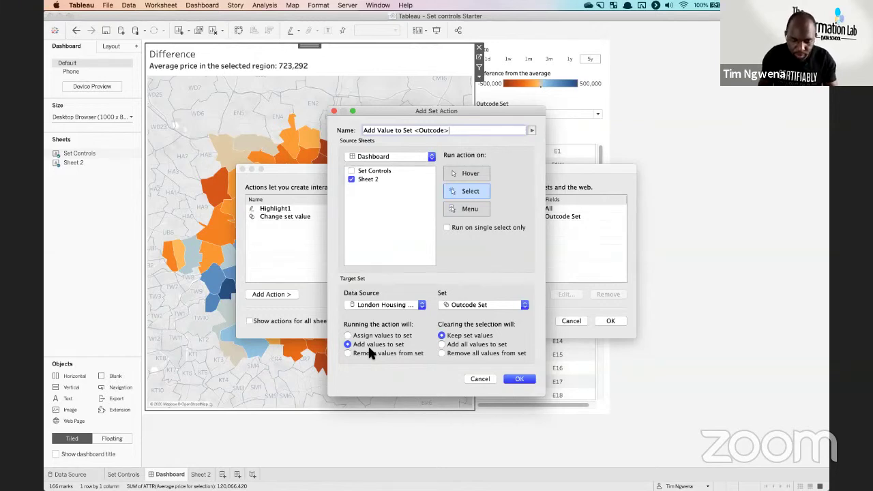
pyautogui.click(520, 379)
pyautogui.click(612, 321)
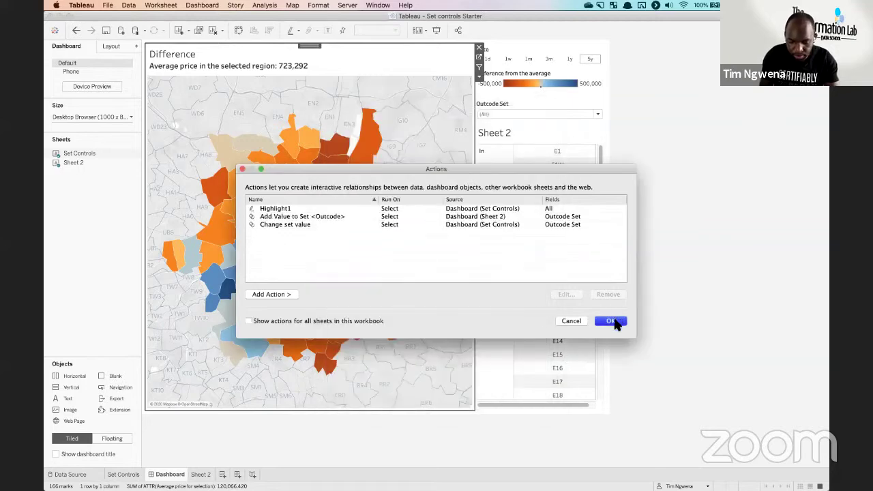
# Select E4, E10, E11, E17 and E18 on the map, and add E6, E5, E2, E1 and E7 from the Out list
pyautogui.moveTo(409, 225)
pyautogui.moveTo(429, 195); pyautogui.dragTo(358, 169)
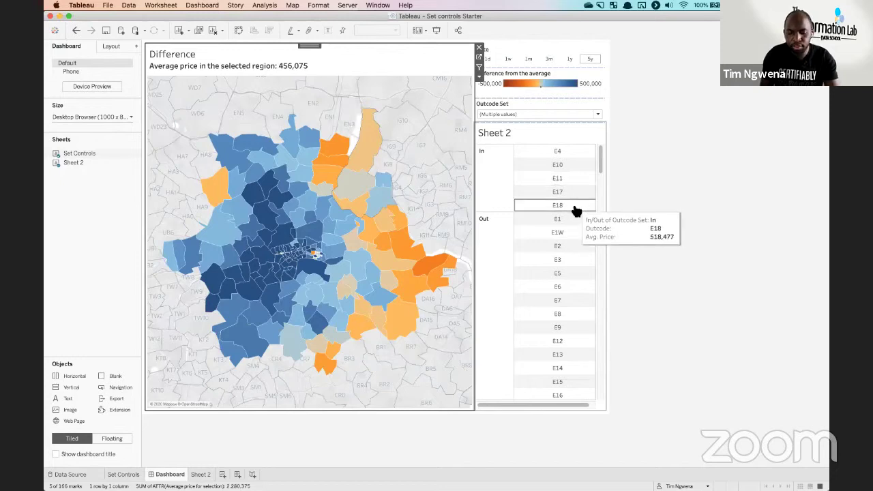
pyautogui.click(570, 292)
pyautogui.click(566, 287)
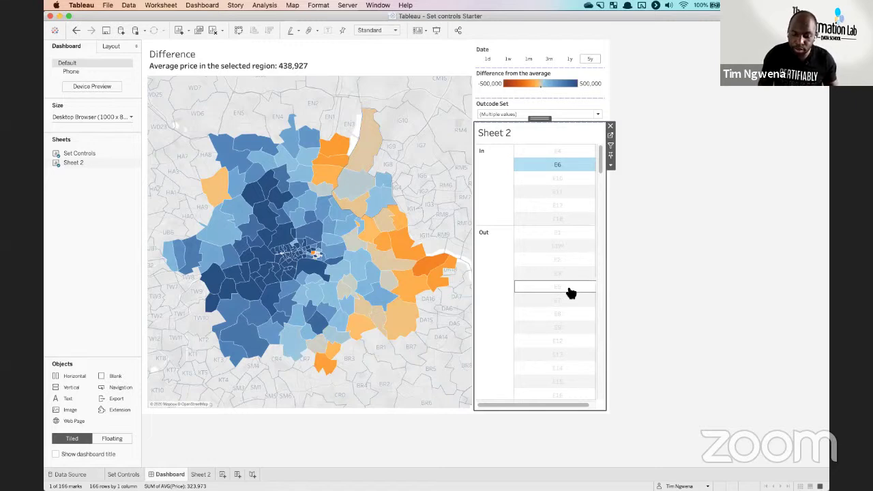
pyautogui.click(568, 287)
pyautogui.click(564, 262)
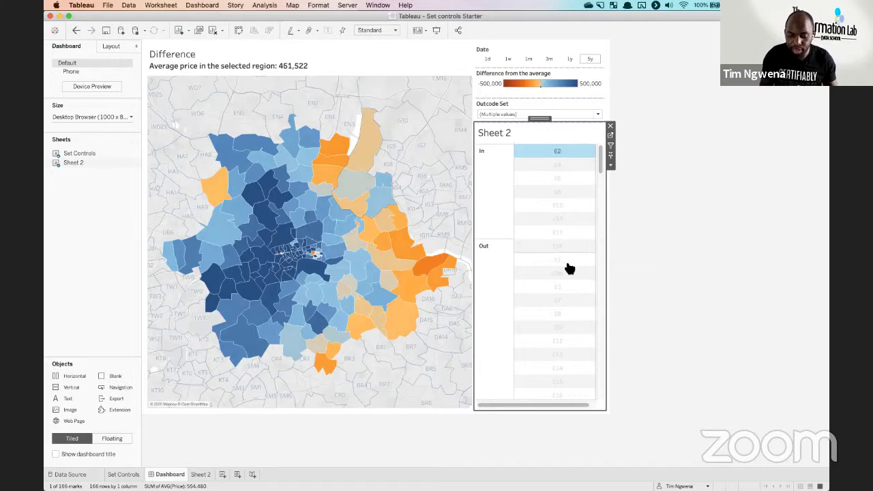
pyautogui.click(570, 313)
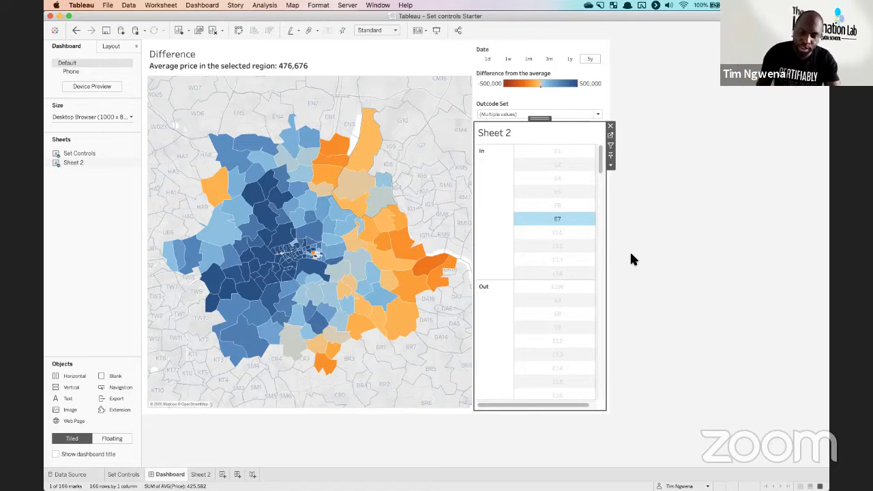
# Select E16 and the neighbouring south-east outcodes on the map, and deselect E7 in the Sheet 2 list
pyautogui.moveTo(582, 206)
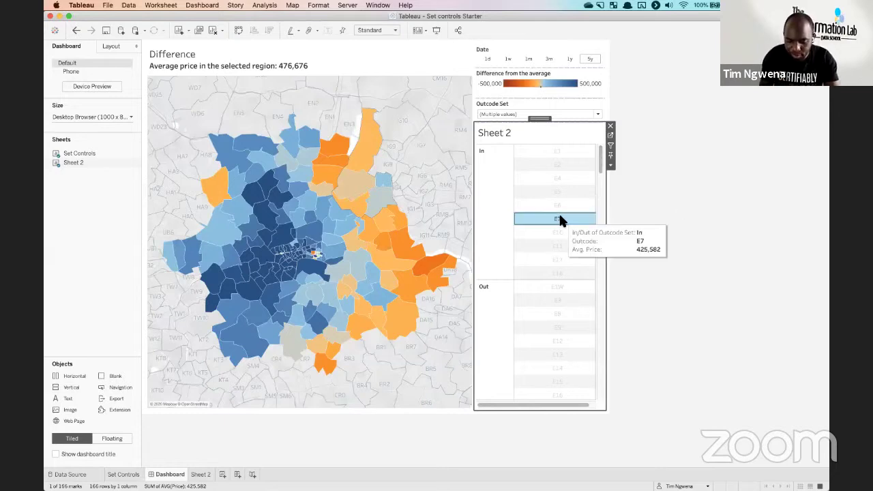
pyautogui.moveTo(432, 356); pyautogui.dragTo(374, 286)
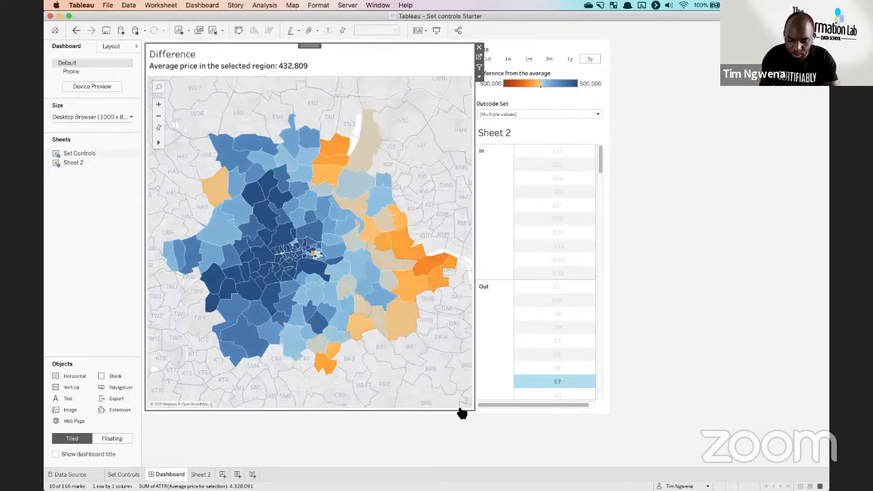
pyautogui.click(585, 380)
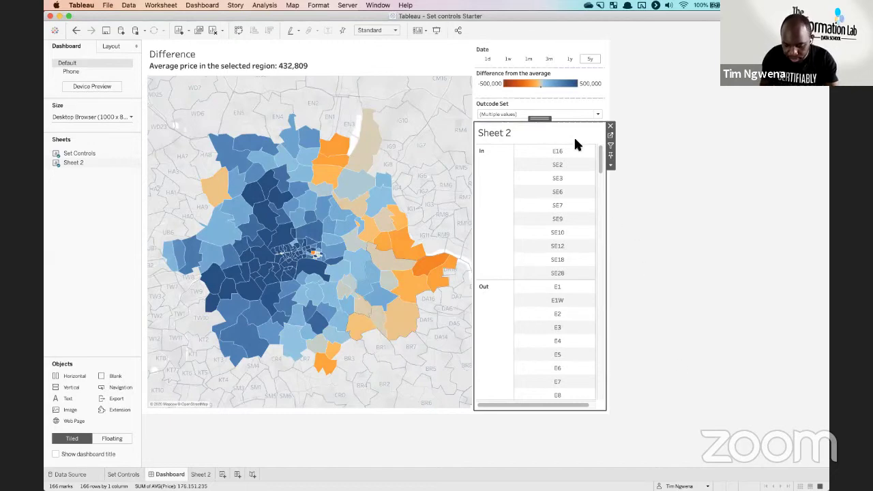
# Add the All field to Sheet 2's rows ahead of Outcode Set and hide its header
pyautogui.click(202, 6)
pyautogui.click(210, 79)
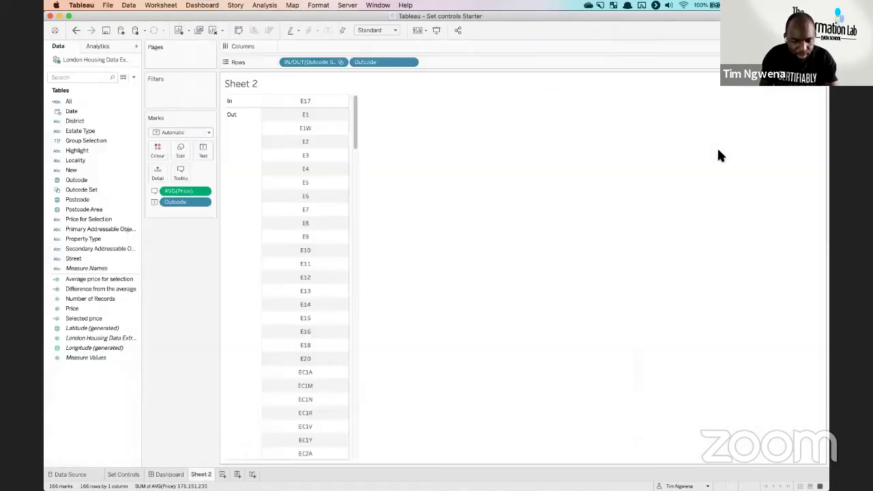
pyautogui.moveTo(71, 100); pyautogui.dragTo(325, 67)
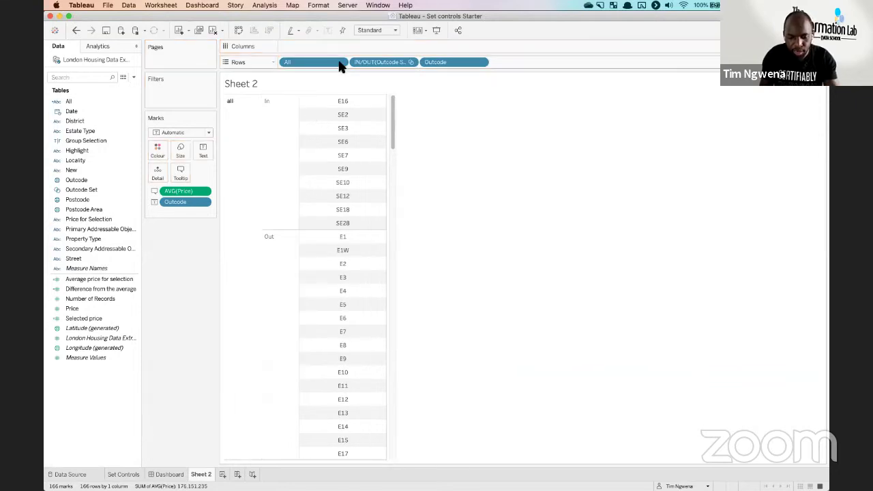
pyautogui.click(340, 62)
pyautogui.click(336, 129)
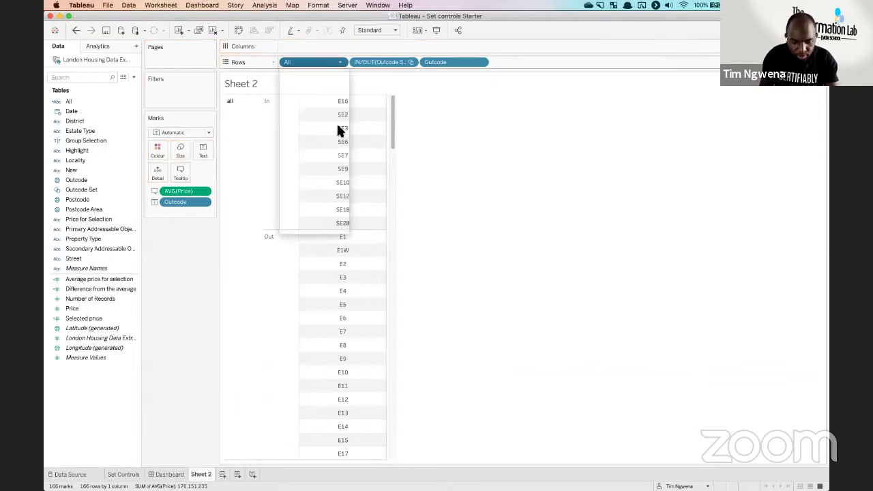
# Add a highlight action to the Dashboard that runs on select, with only Sheet 2 as both source and target
pyautogui.click(184, 473)
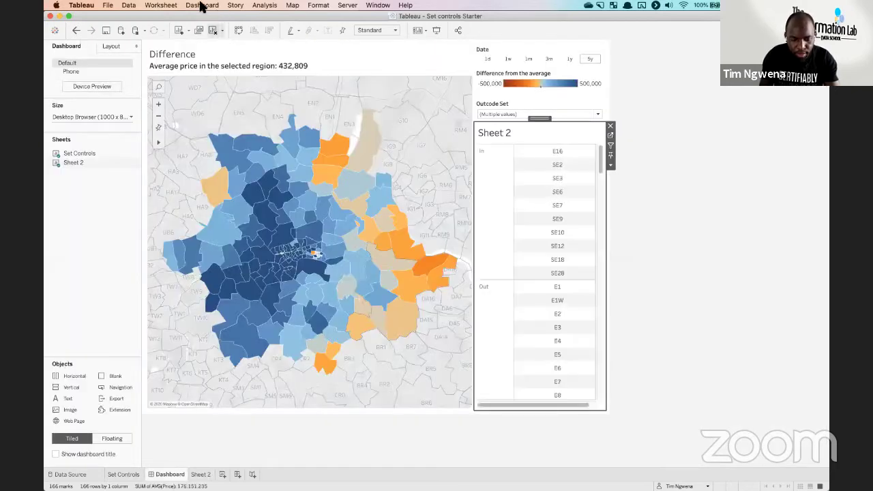
pyautogui.click(202, 6)
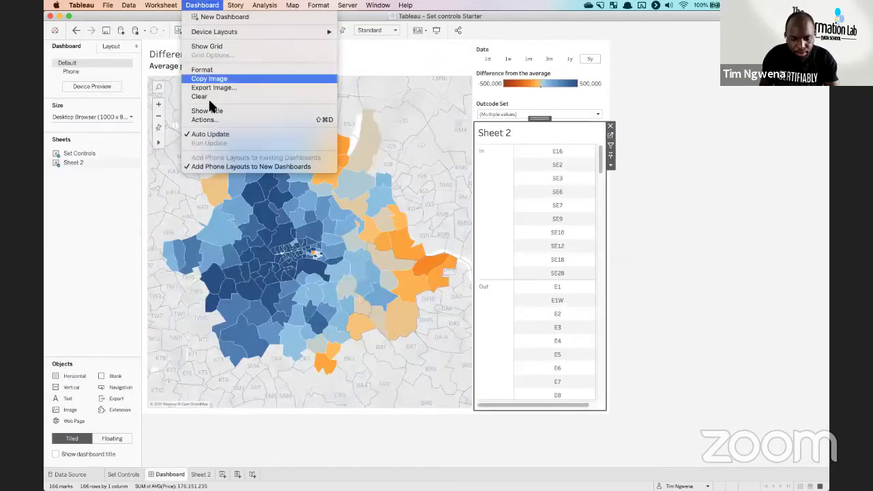
pyautogui.click(208, 116)
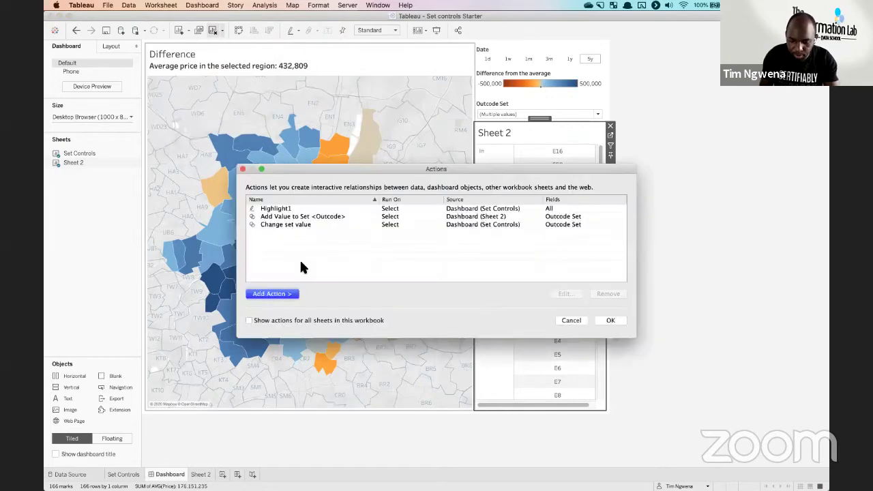
pyautogui.click(280, 293)
pyautogui.click(335, 303)
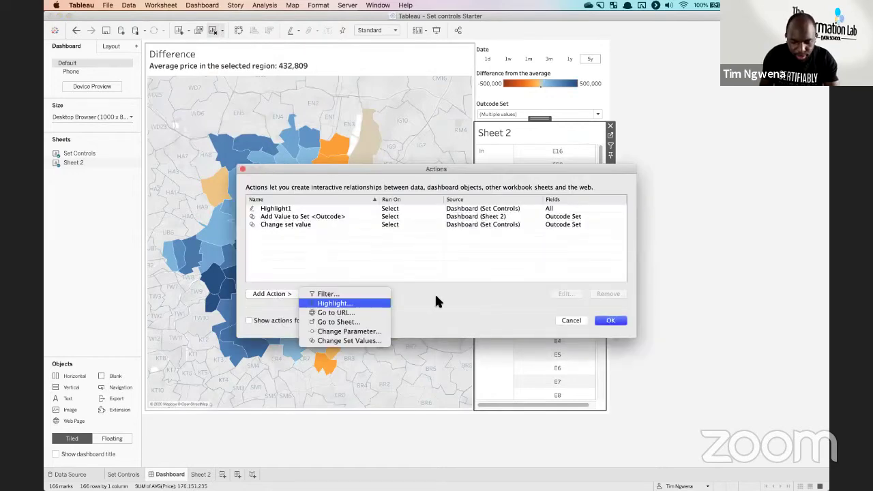
pyautogui.click(352, 170)
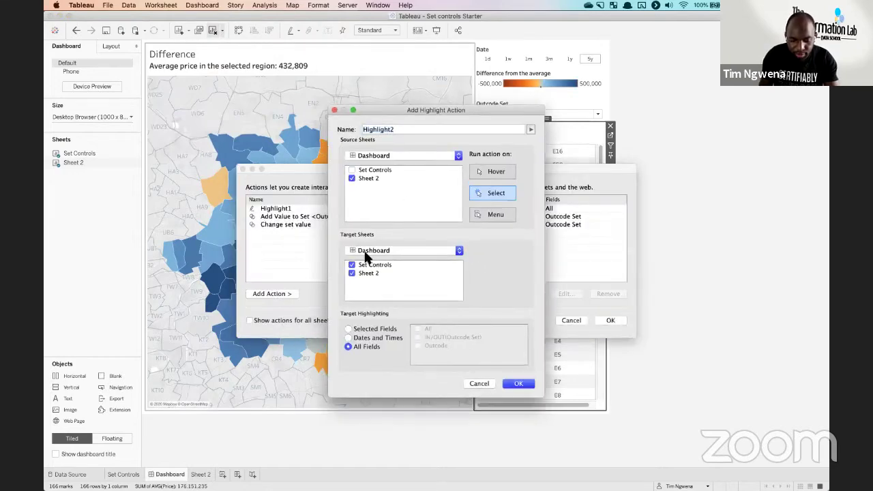
pyautogui.click(352, 265)
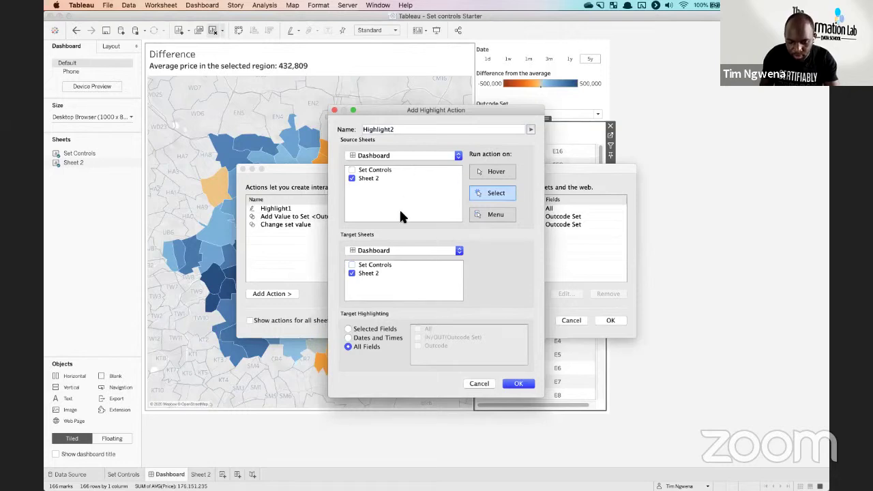
# Limit the new action's target highlighting to the All field and save the dashboard actions
pyautogui.click(348, 330)
pyautogui.click(418, 329)
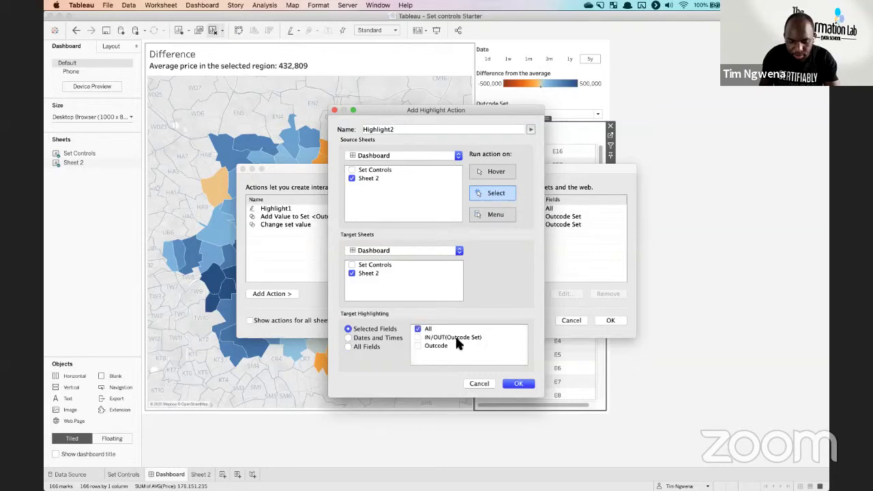
pyautogui.click(520, 384)
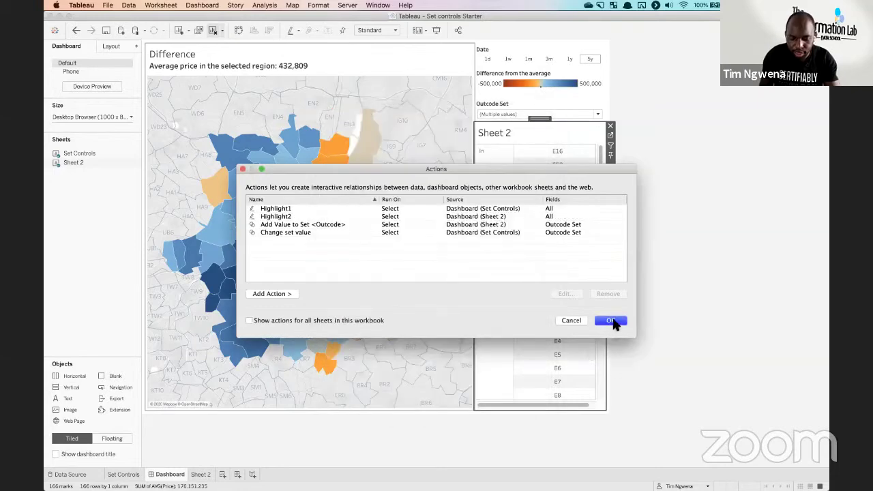
pyautogui.click(611, 320)
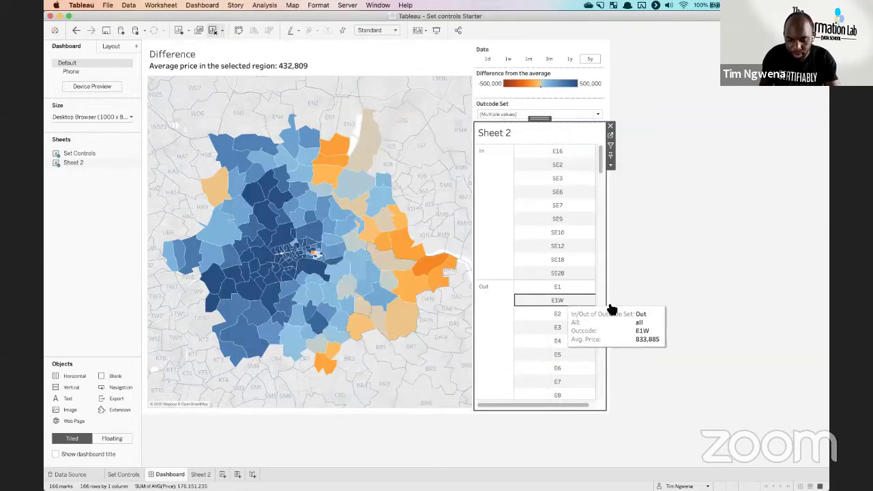
# Add E1W, E4 and E1 to the Outcode Set from the Out group in the dashboard's Sheet 2 list
pyautogui.click(609, 309)
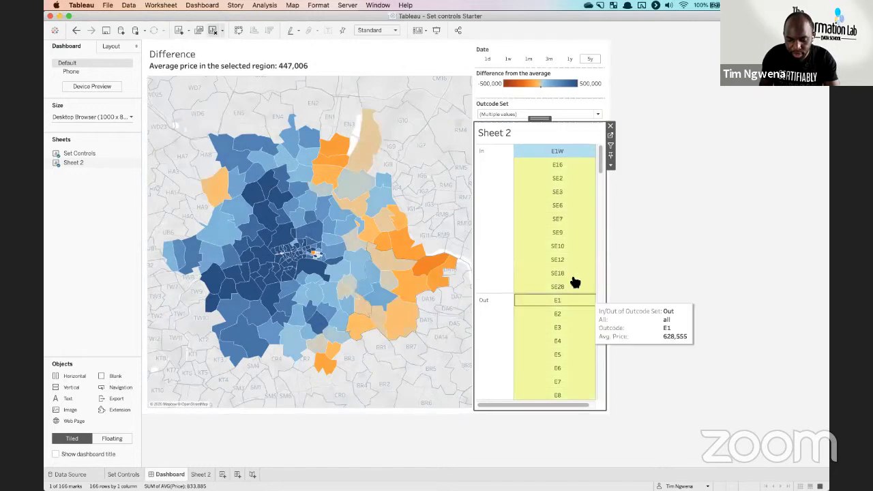
pyautogui.click(564, 336)
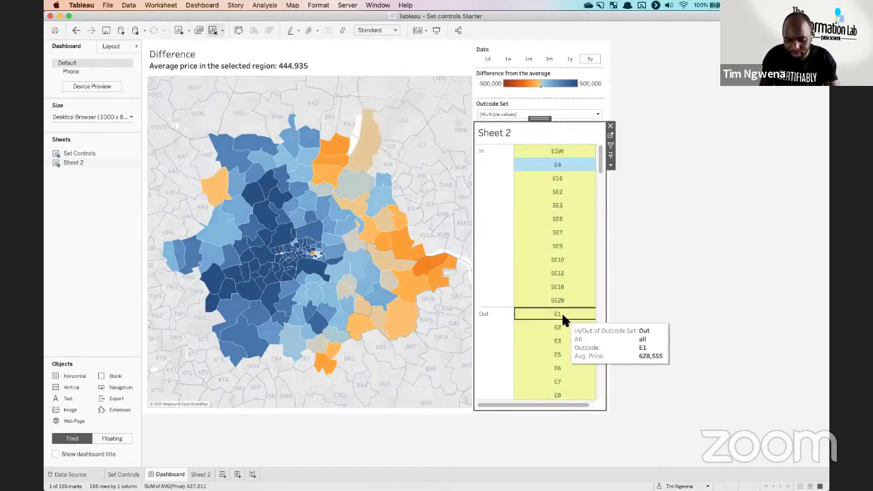
pyautogui.click(563, 315)
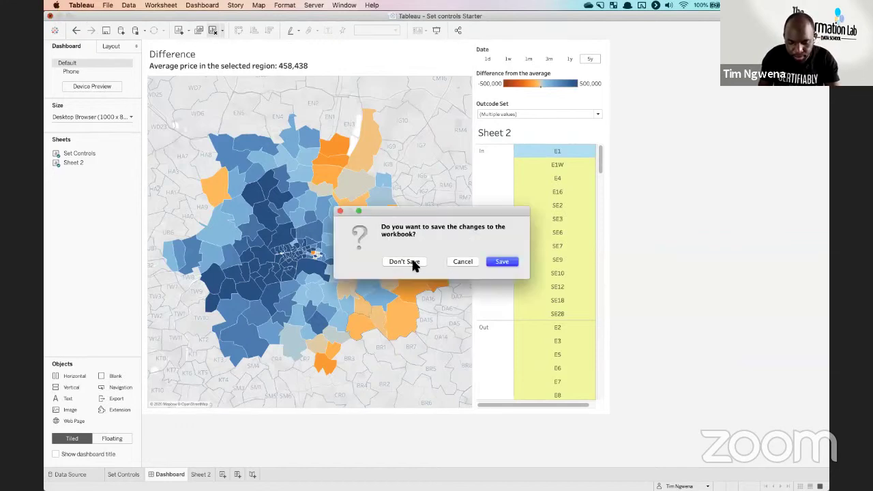
# Close the Set controls Starter workbook and return to the Tableau start page
pyautogui.click(502, 261)
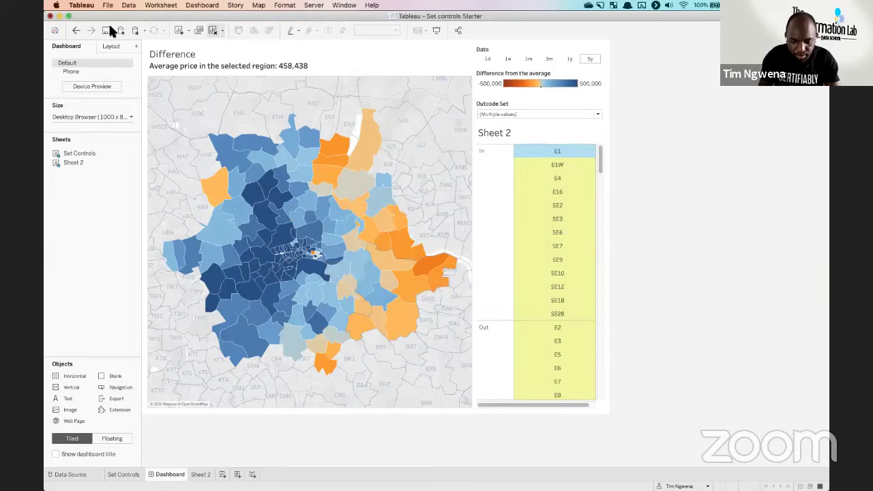
pyautogui.click(50, 15)
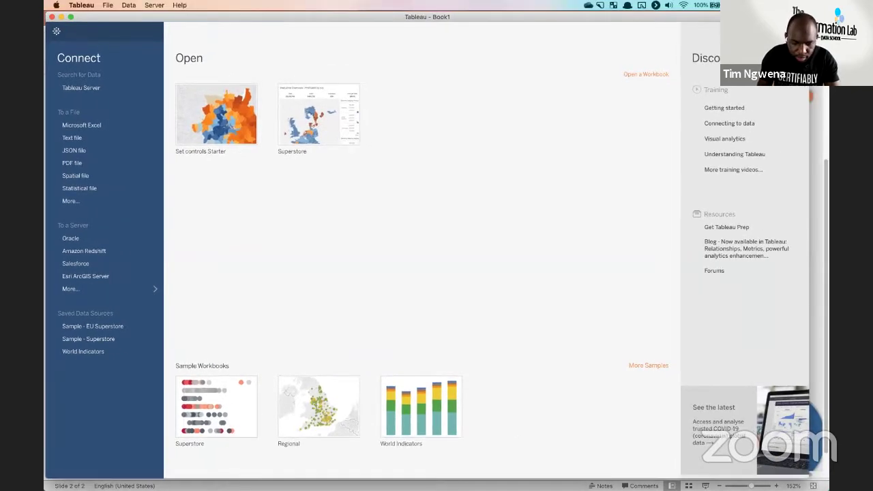
pyautogui.hotkey('ctrl', 'Up')
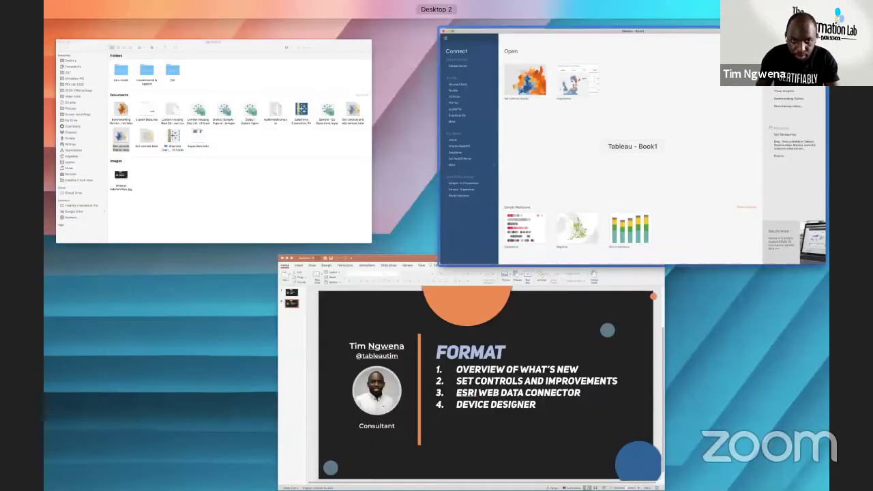
pyautogui.hotkey('ctrl', 'Up')
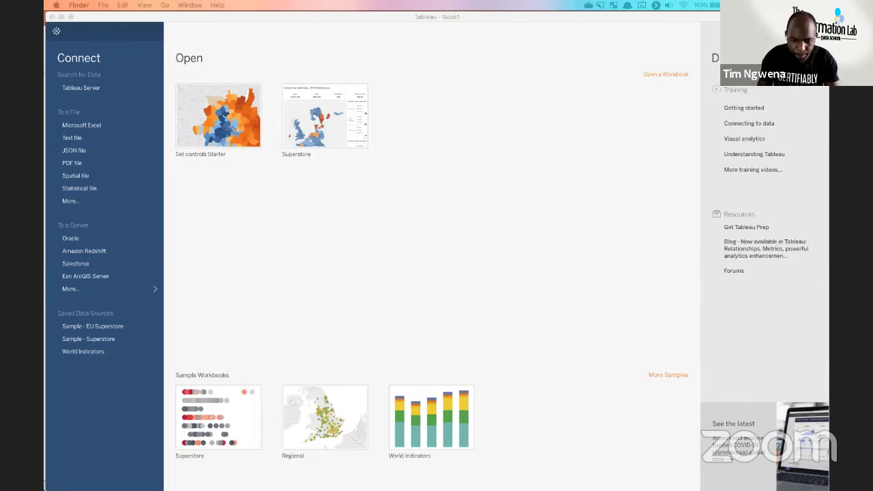
# Switch to Chrome, expand Esri web data connector on Tableau's new features page, and highlight the words "ArcGIS Server URL or GeoService API URL"
pyautogui.press('super+Tab')
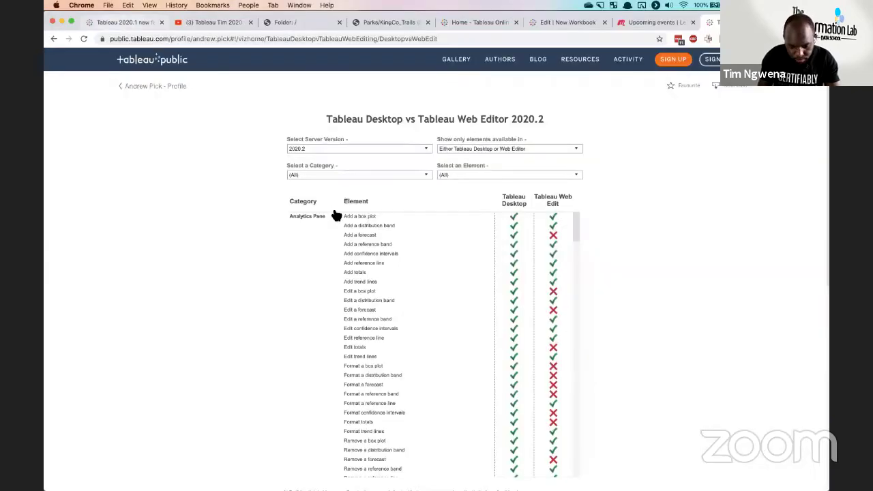
pyautogui.hotkey('ctrl', 'Tab')
pyautogui.click(374, 149)
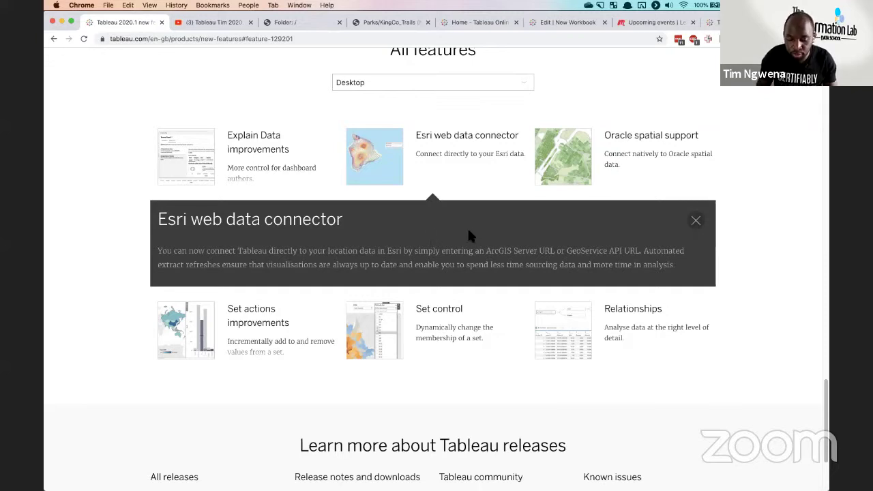
pyautogui.moveTo(485, 253); pyautogui.dragTo(642, 251)
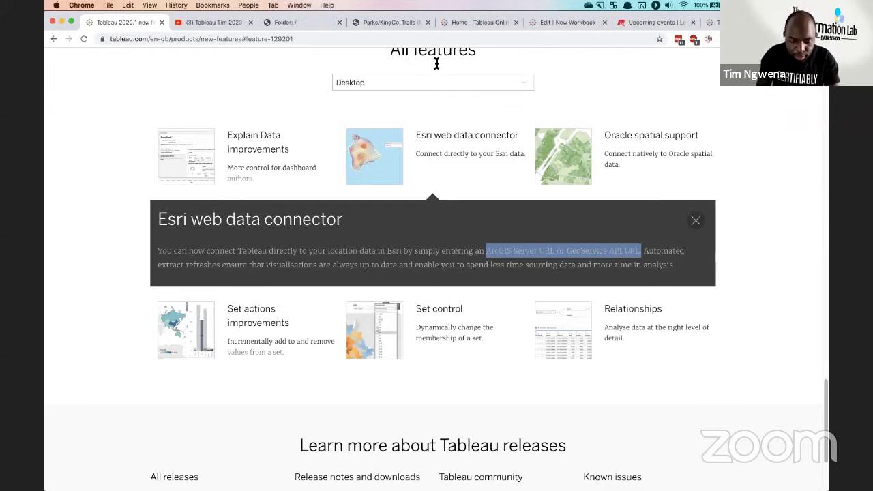
# Examine the King County ArcGIS REST services folder list and the Parks/KingCo_Trails MapServer page
pyautogui.click(365, 22)
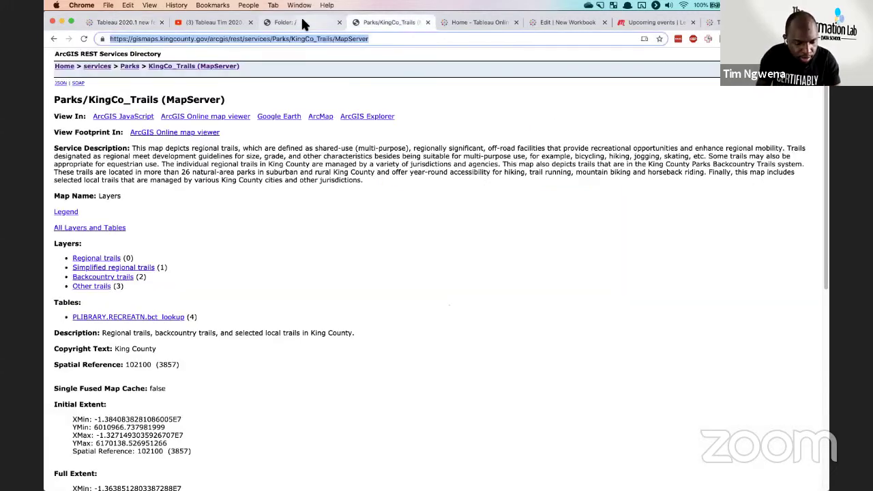
pyautogui.click(303, 23)
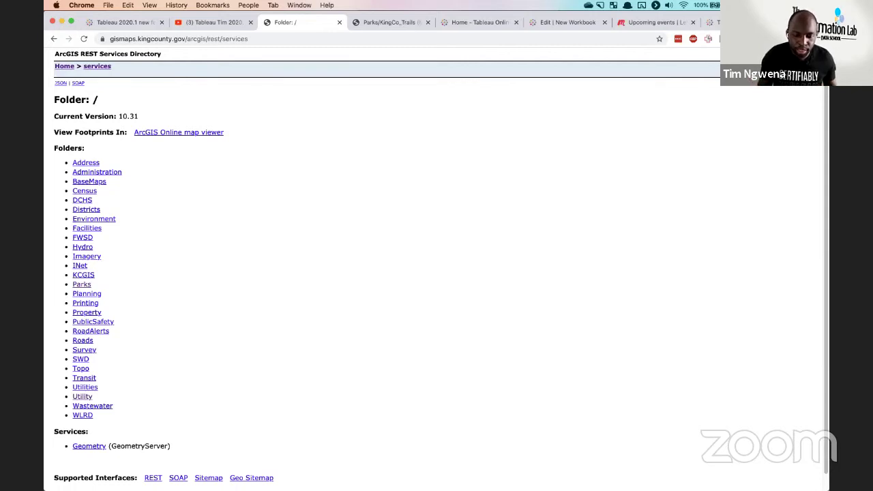
pyautogui.click(382, 23)
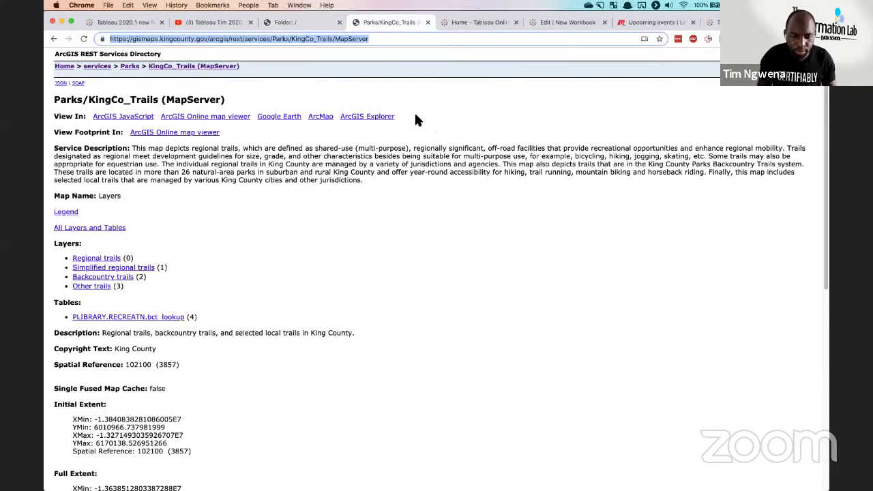
pyautogui.hotkey('ctrl', 'Up')
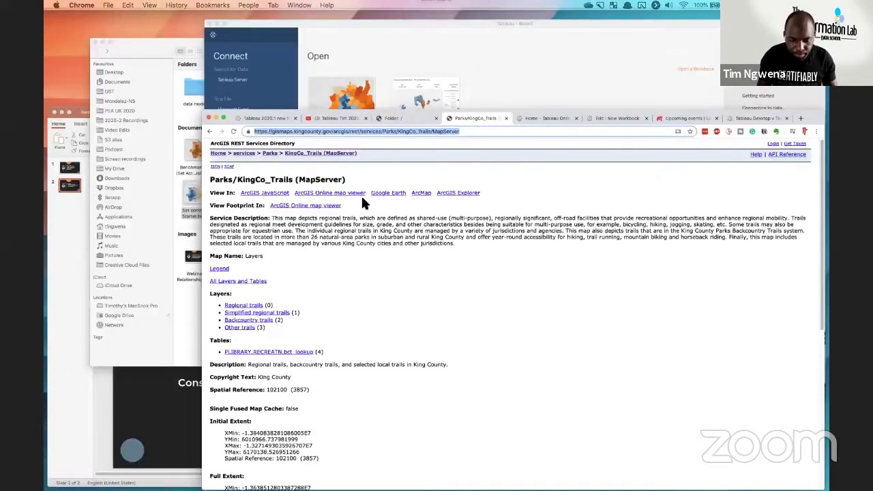
pyautogui.click(576, 169)
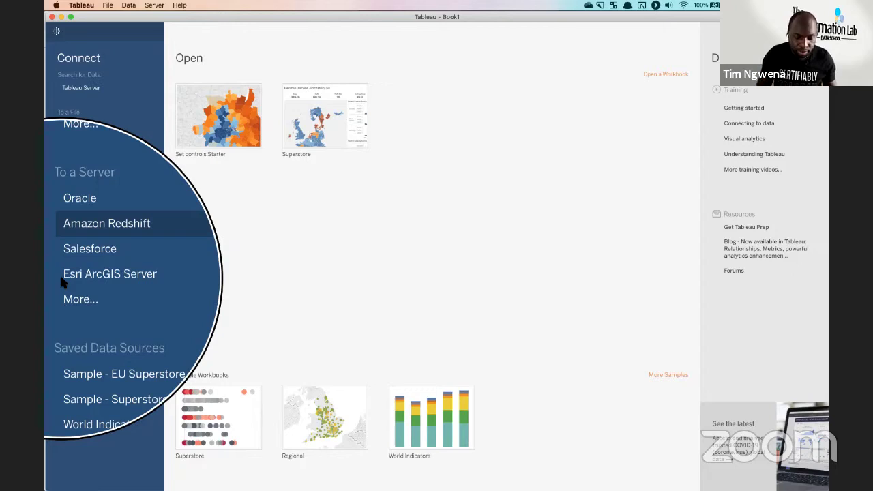
pyautogui.click(114, 292)
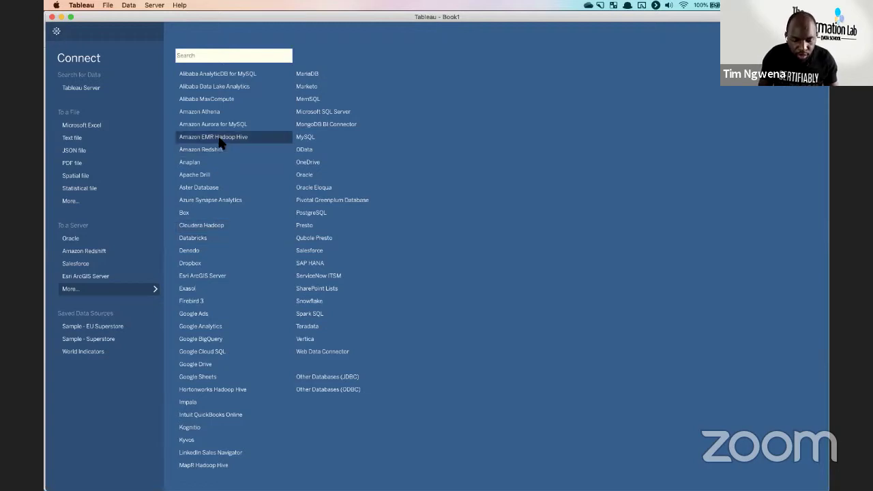
pyautogui.click(221, 277)
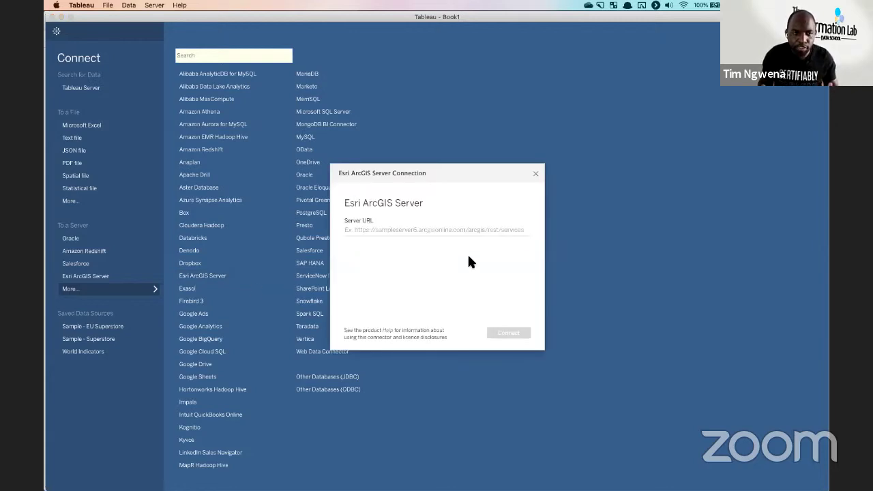
pyautogui.click(434, 230)
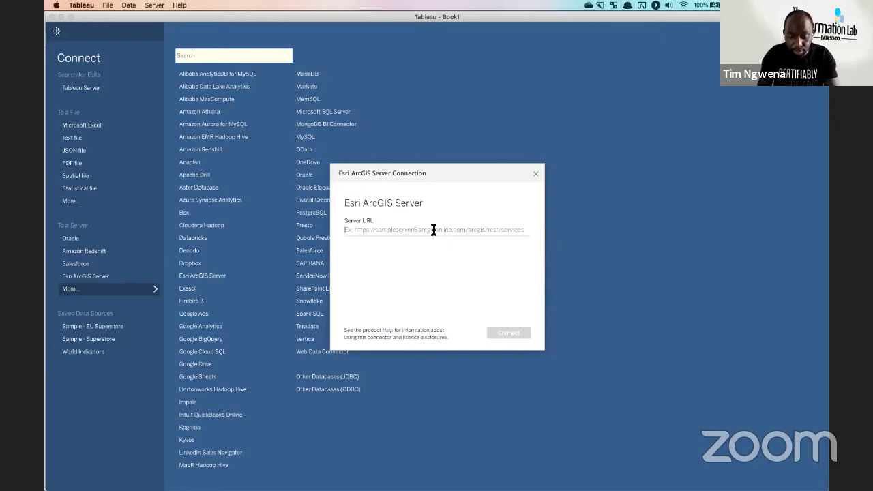
pyautogui.press('super+v')
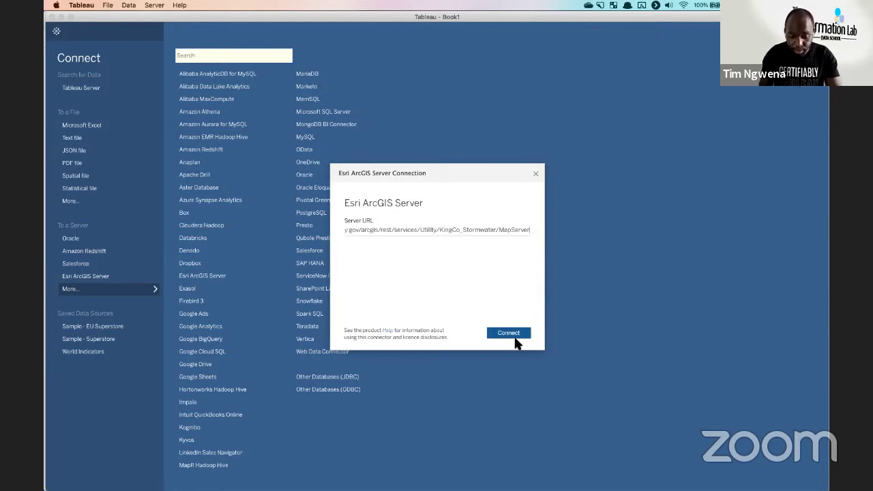
pyautogui.click(513, 339)
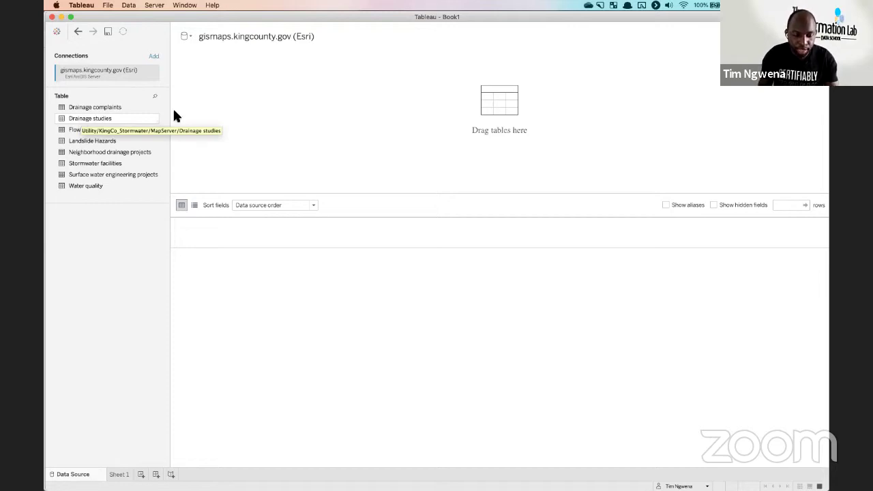
pyautogui.hotkey('ctrl', 'Up')
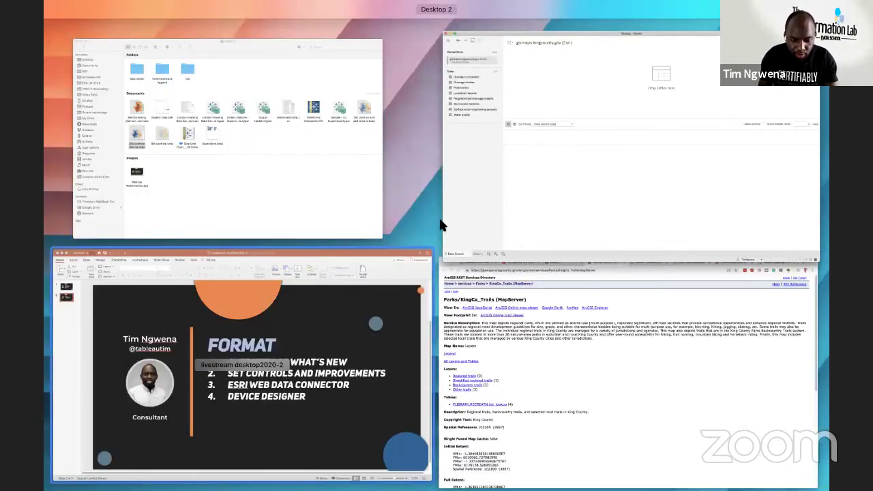
pyautogui.click(549, 312)
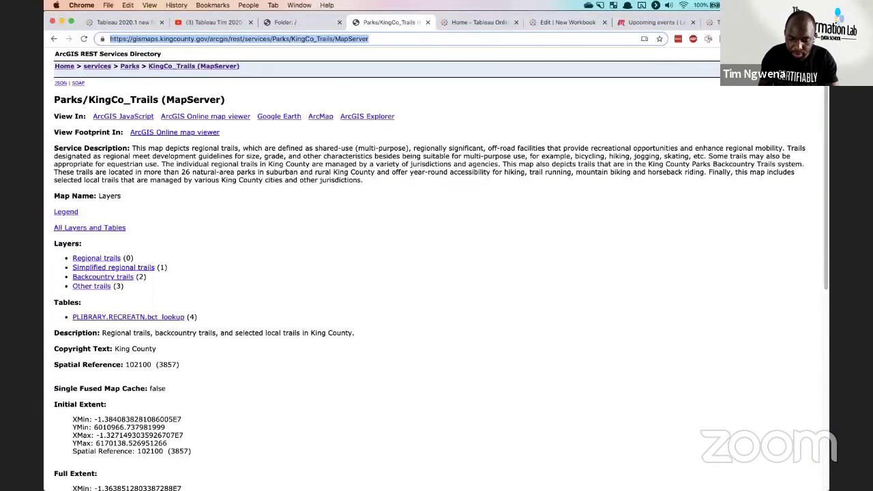
pyautogui.press('super+t')
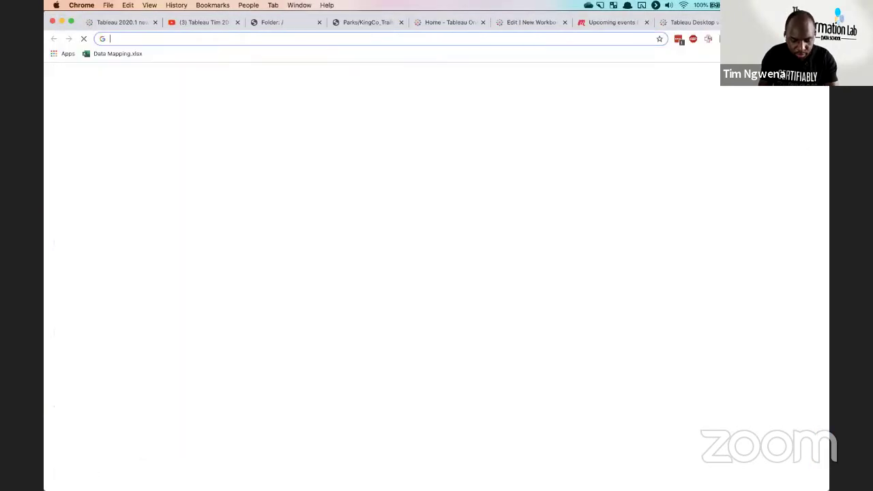
pyautogui.write('https://gismaps.kingcounty.gov/arcgis/rest/services/Utility/KingCo_Stormwater/MapServer')
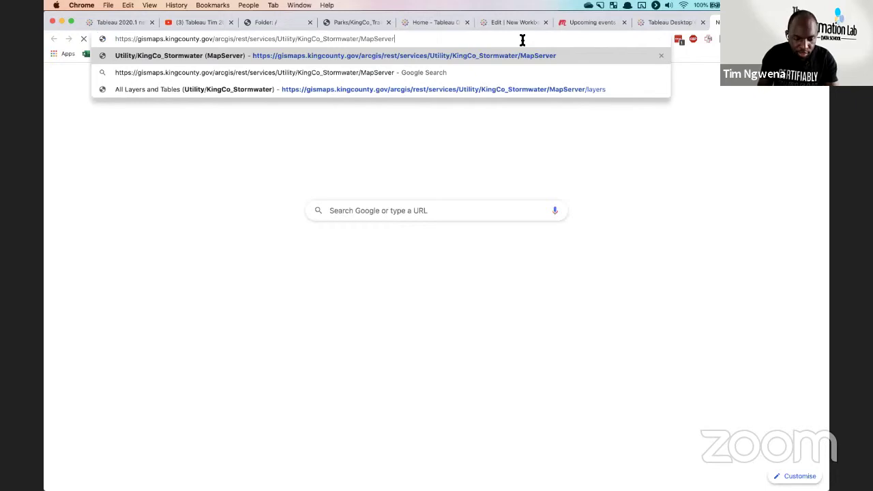
pyautogui.press('Return')
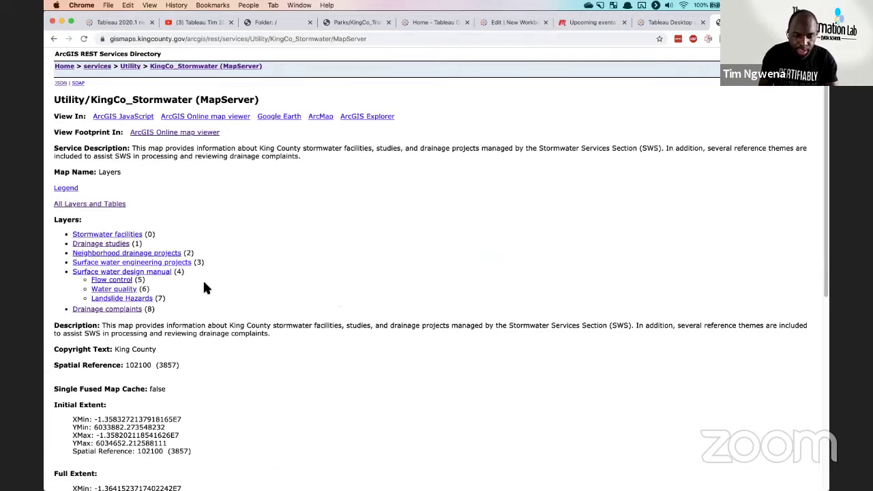
pyautogui.scroll(-5, 203, 282)
pyautogui.scroll(5, 203, 283)
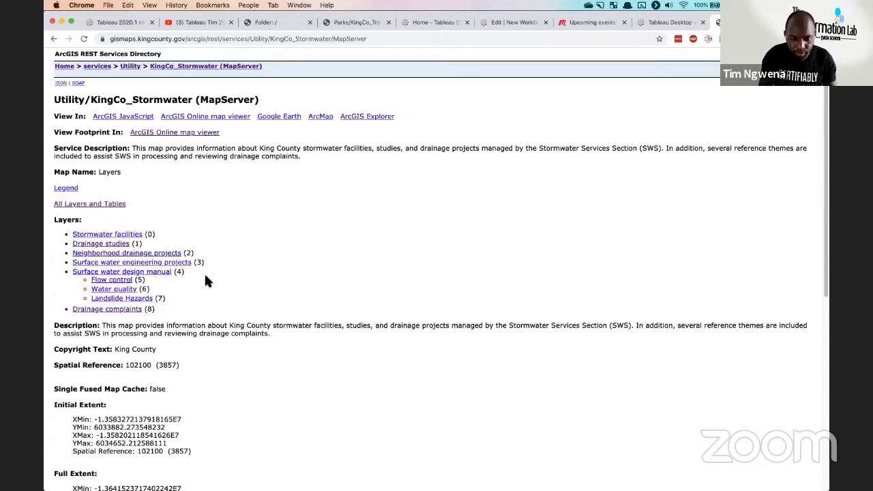
# Switch to Tableau, add the Drainage complaints table to the King County data source, and try to load its data
pyautogui.hotkey('ctrl', 'Up')
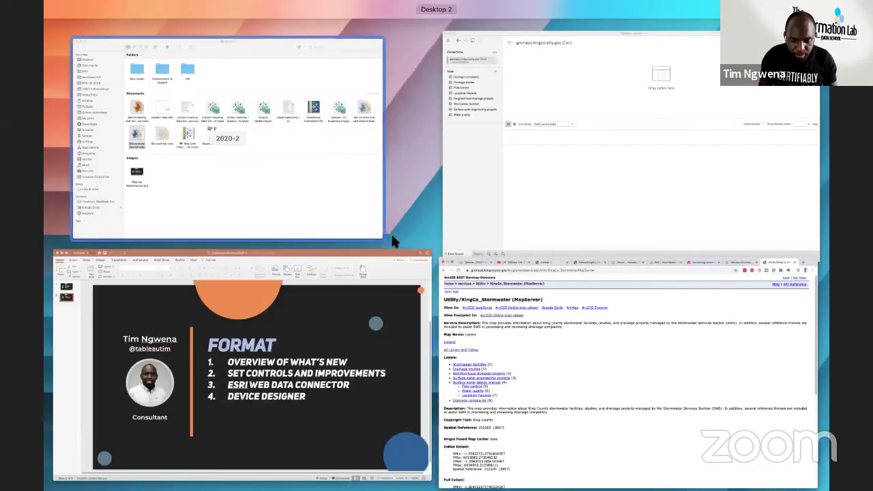
pyautogui.click(557, 189)
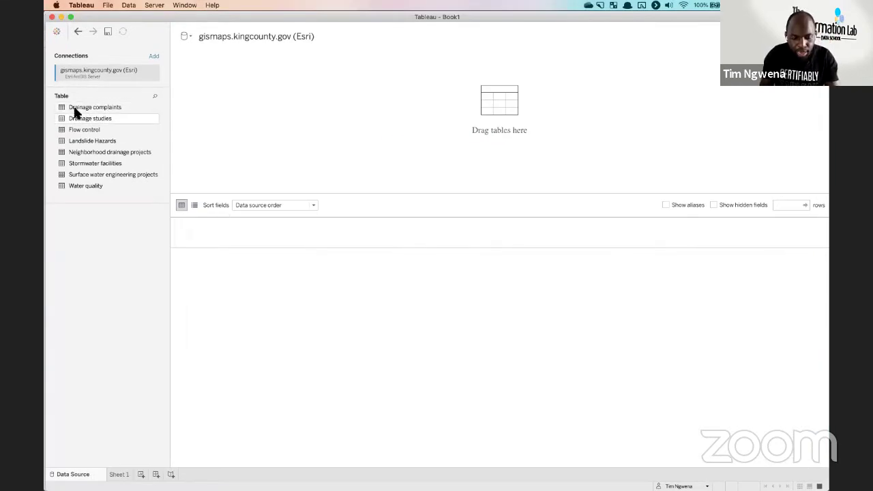
pyautogui.moveTo(75, 109); pyautogui.dragTo(166, 246)
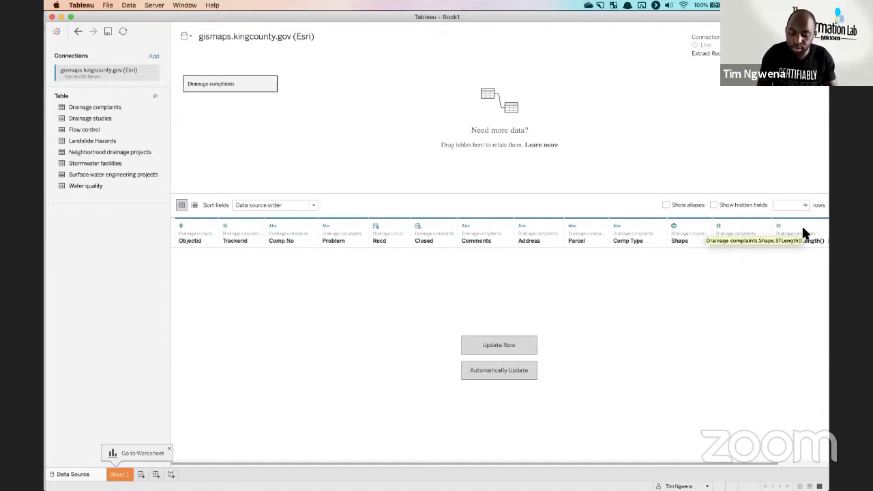
pyautogui.click(500, 344)
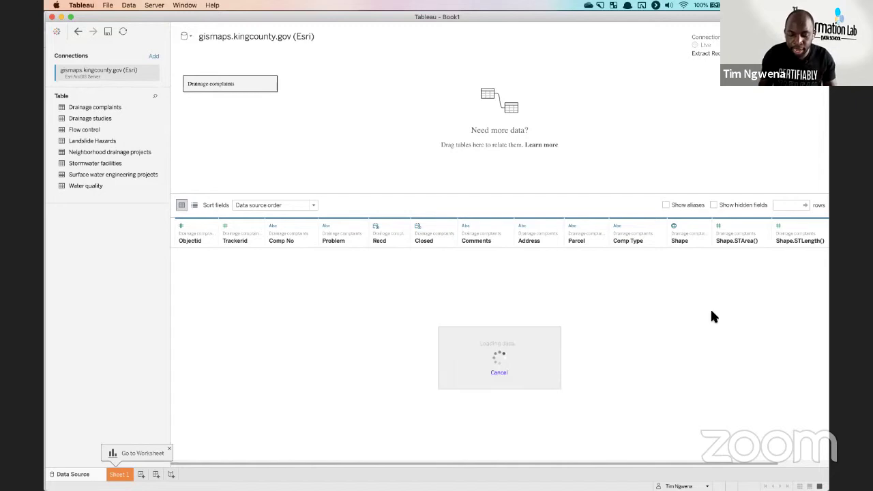
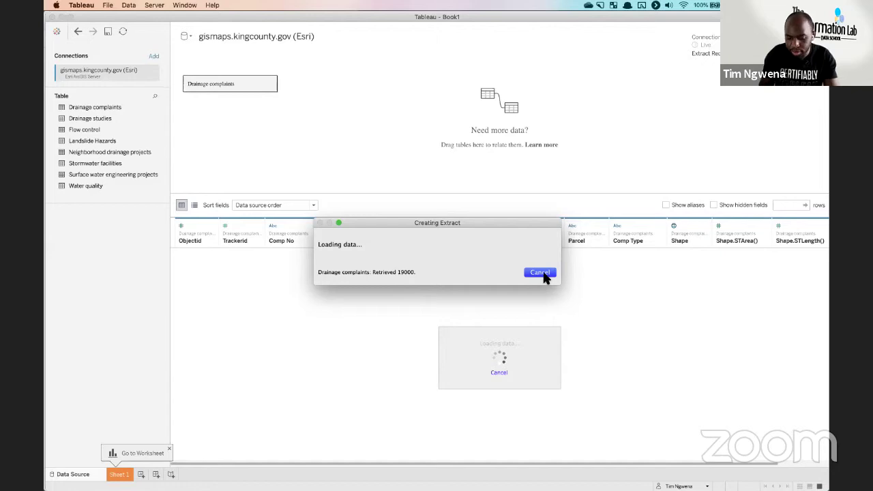
# Cancel the Drainage complaints extract, continue without it to Sheet 1, and open the data source's options
pyautogui.click(541, 273)
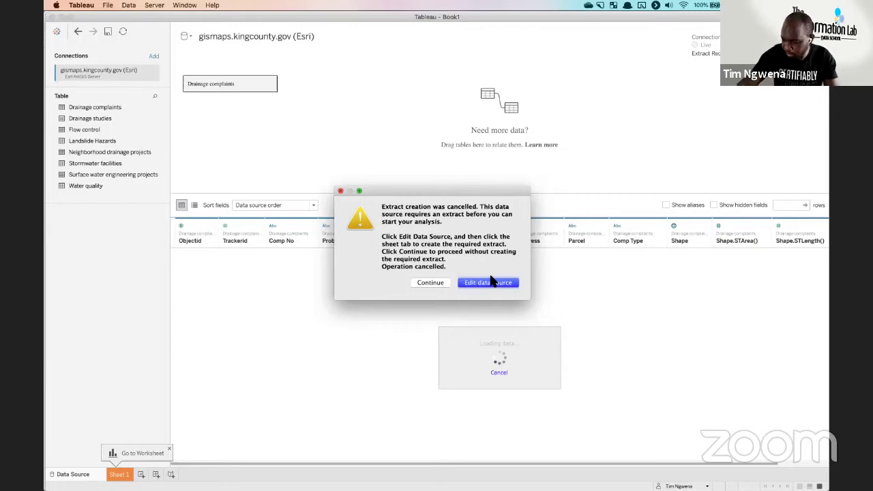
pyautogui.click(419, 283)
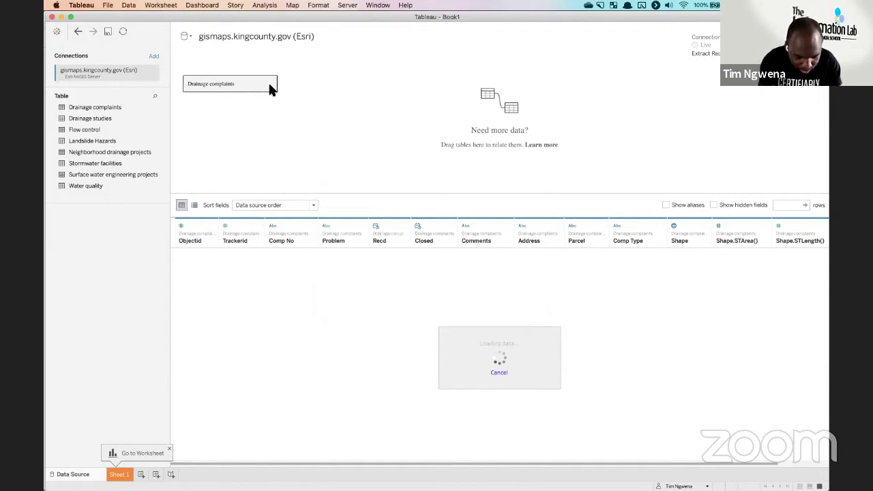
pyautogui.click(114, 121)
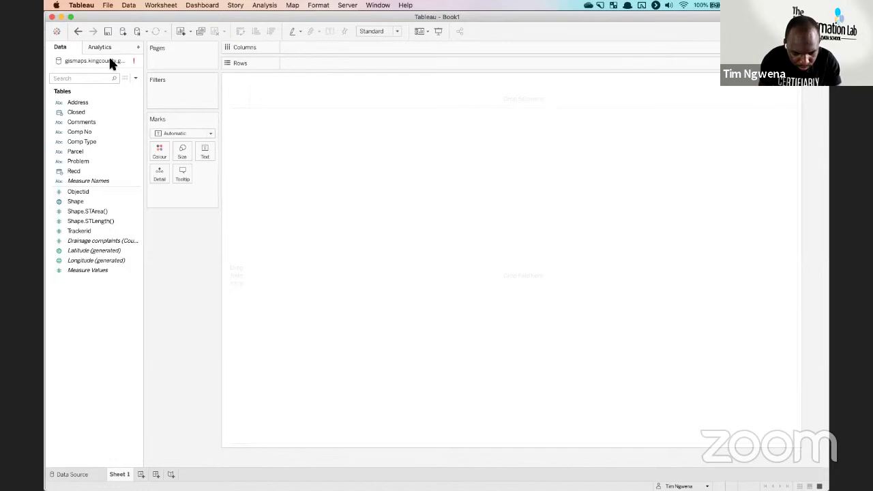
pyautogui.rightClick(109, 59)
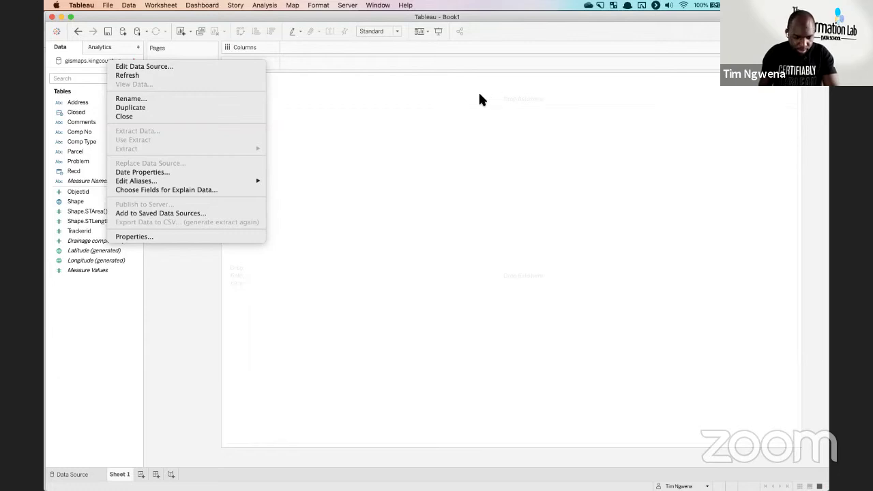
# Open Activity Monitor and look for the Tableau process in the process list
pyautogui.hotkey('ctrl', 'Up')
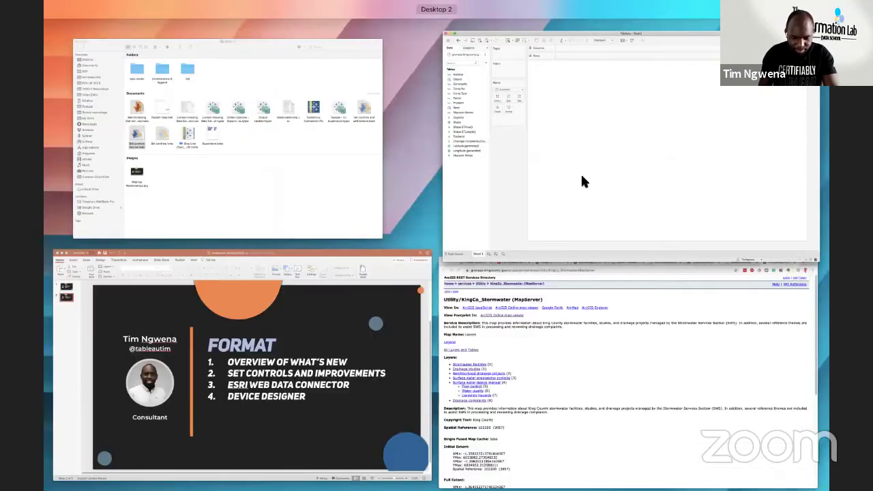
pyautogui.click(563, 349)
pyautogui.hotkey('ctrl', 'Up')
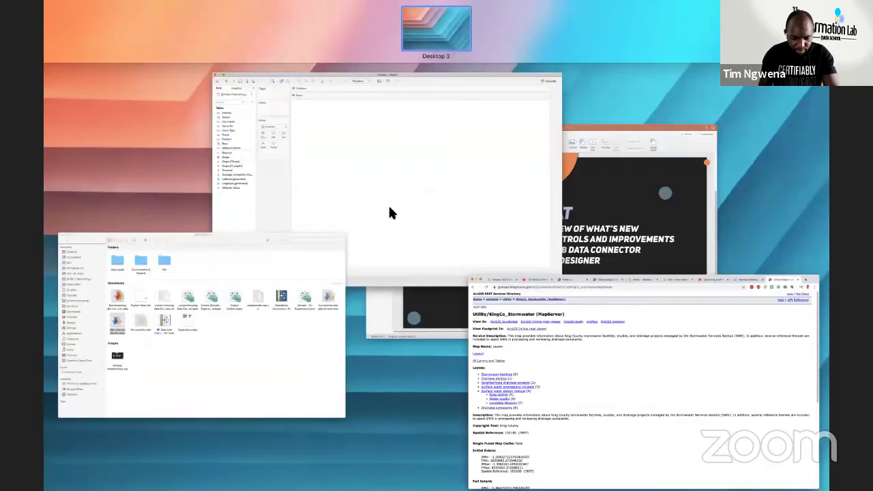
pyautogui.click(470, 196)
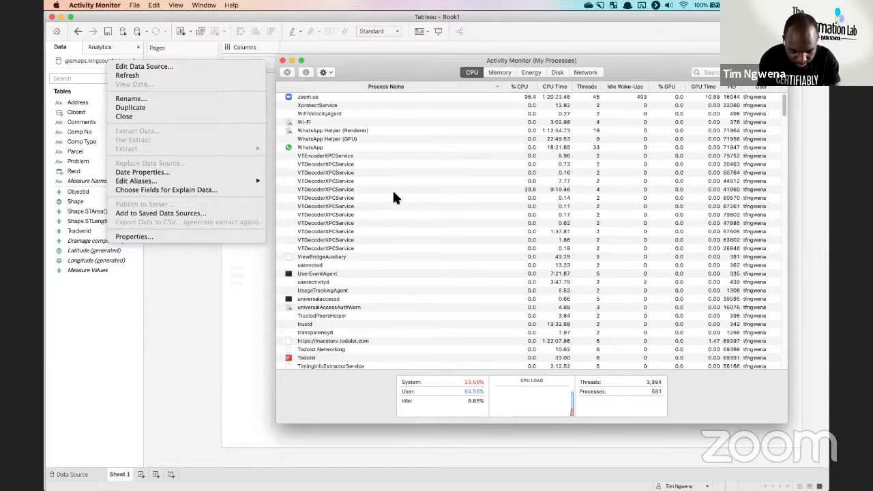
pyautogui.scroll(-20, 388, 209)
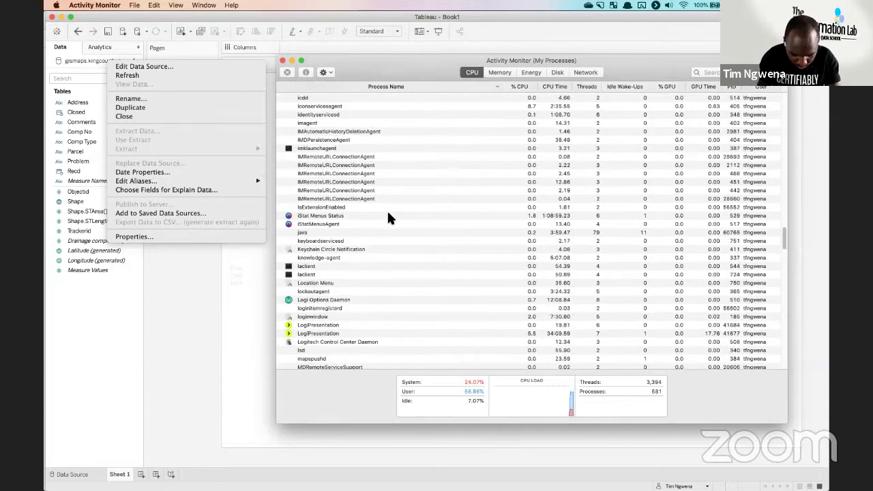
pyautogui.scroll(-10, 388, 217)
# Force quit the Tableau process from Activity Monitor and exit Activity Monitor
pyautogui.press('super+q')
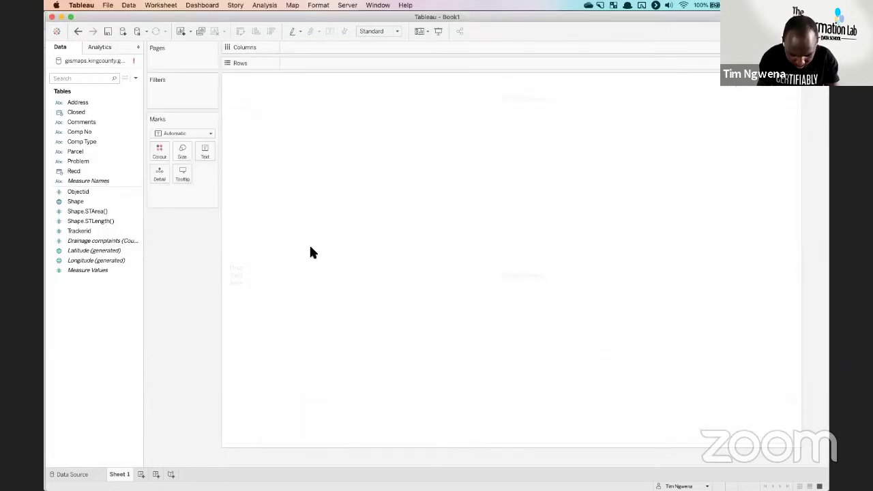
pyautogui.hotkey('ctrl', 'Up')
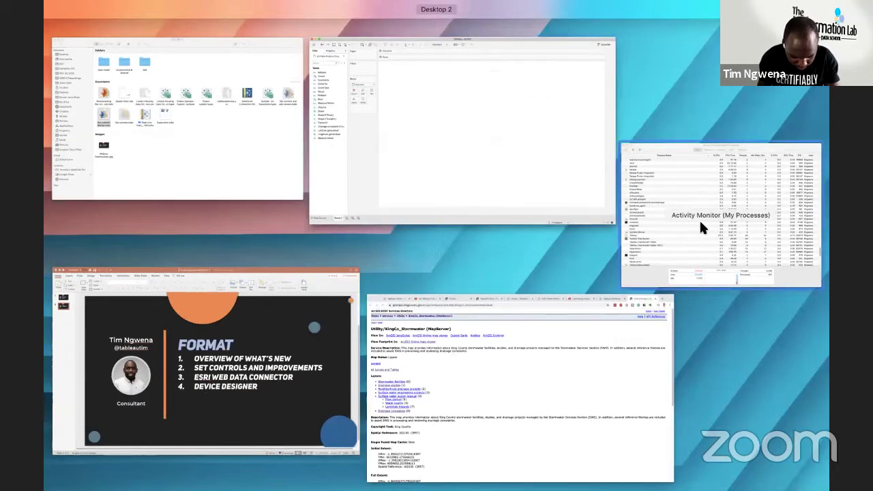
pyautogui.click(699, 219)
pyautogui.click(312, 294)
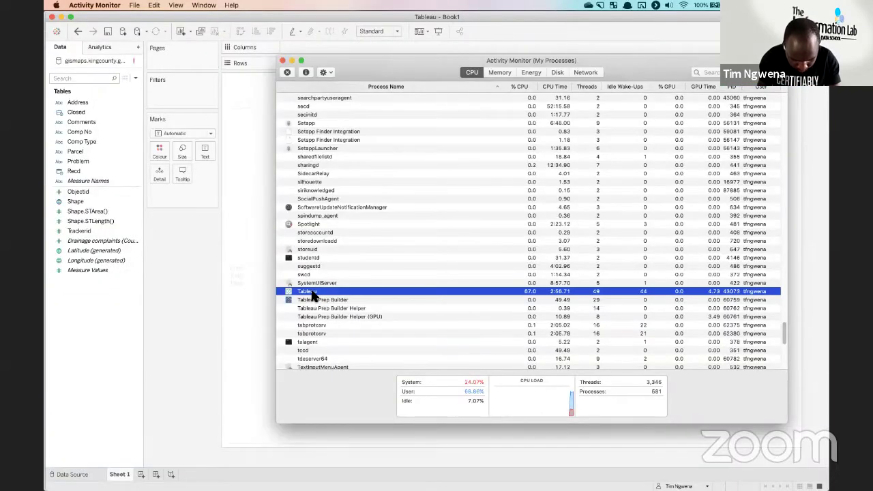
pyautogui.press('super+i')
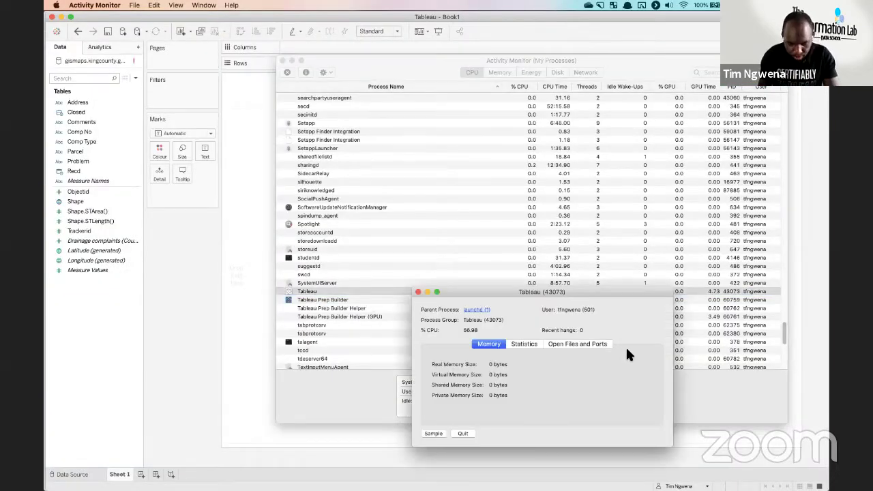
pyautogui.click(464, 434)
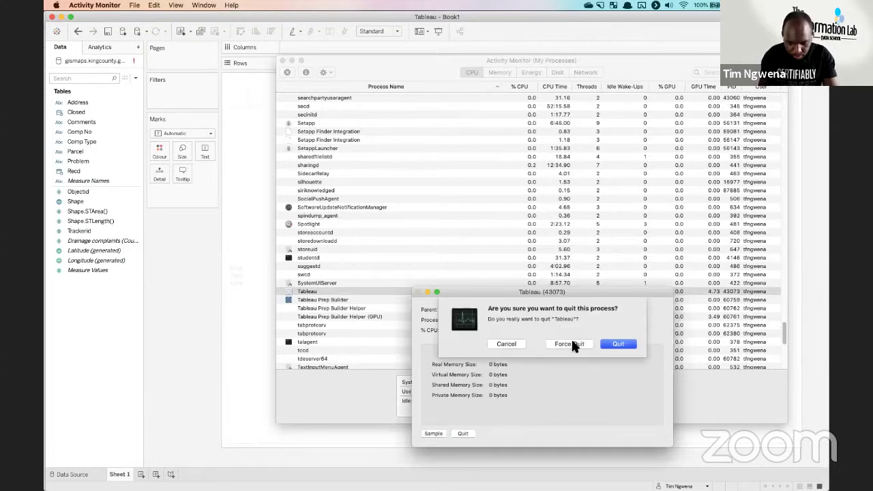
pyautogui.click(572, 343)
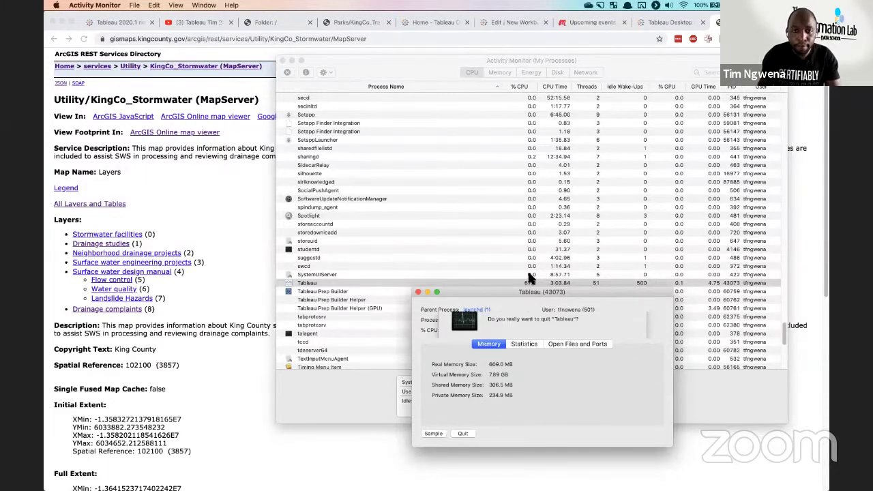
pyautogui.click(419, 295)
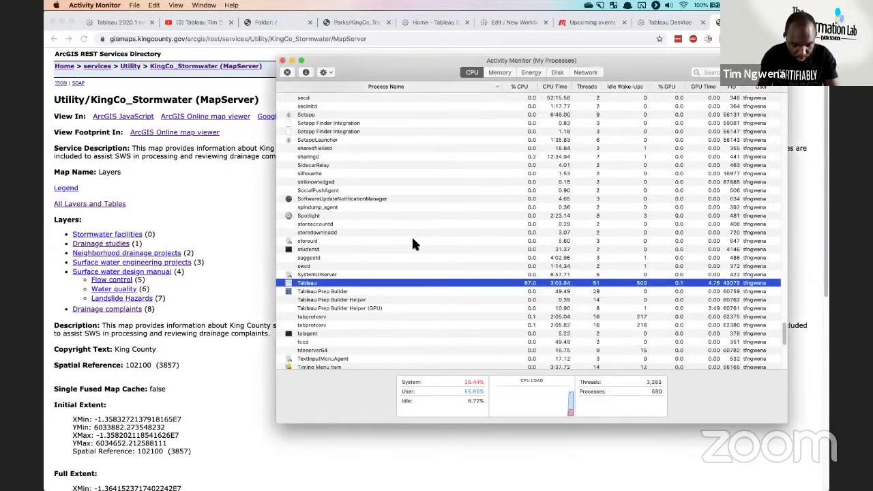
pyautogui.press('super+q')
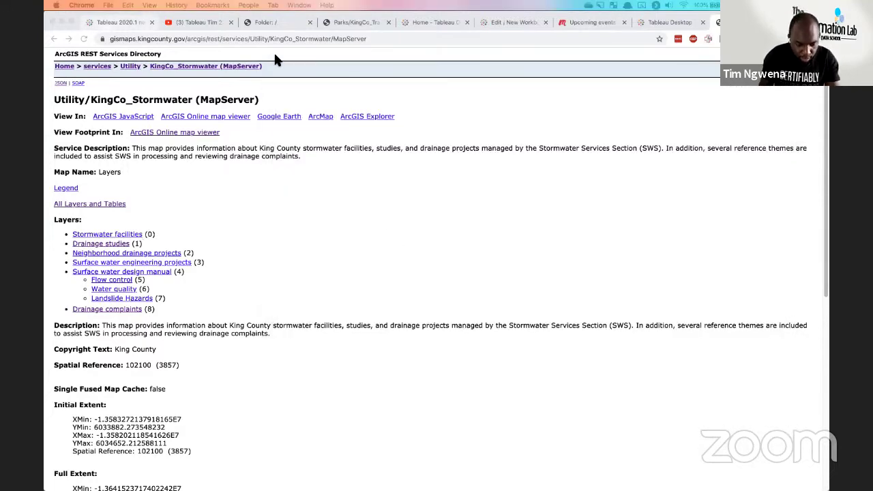
# Copy the Parks/KingCo_Trails MapServer URL in Chrome, switch to Tableau, and delete the recovered Book1 copy
pyautogui.click(343, 22)
pyautogui.rightClick(195, 36)
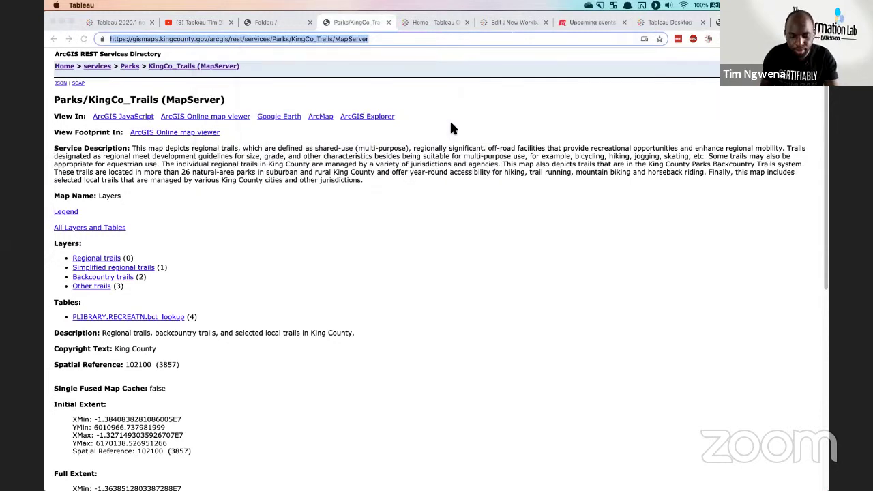
pyautogui.press('super+Tab')
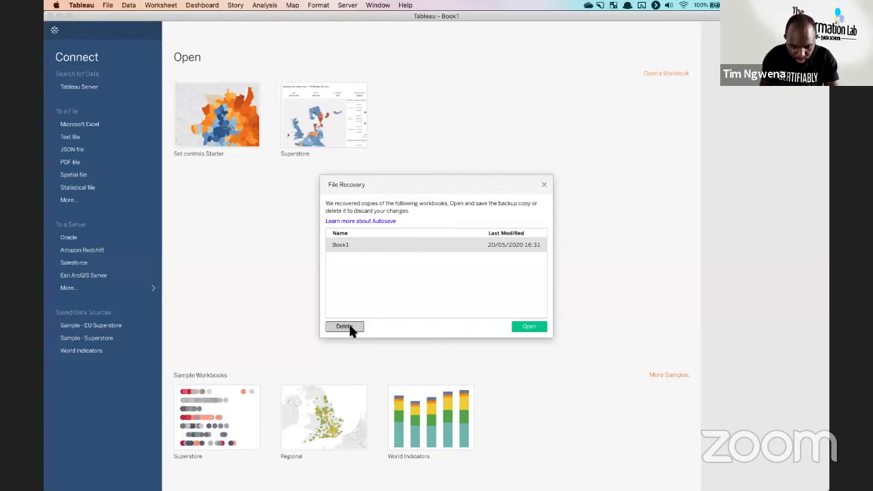
pyautogui.click(345, 327)
# Connect to Esri ArcGIS Server using the copied Parks/KingCo_Trails MapServer URL
pyautogui.click(85, 276)
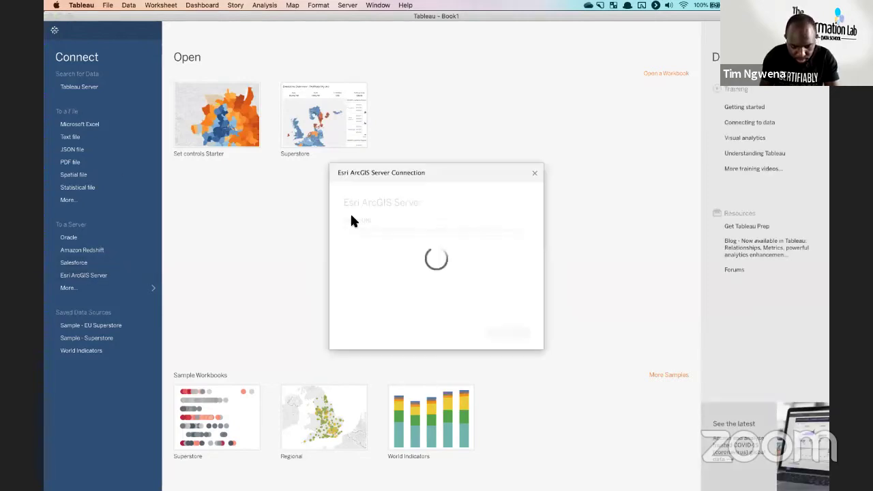
pyautogui.click(373, 232)
pyautogui.press('super+v')
pyautogui.click(510, 332)
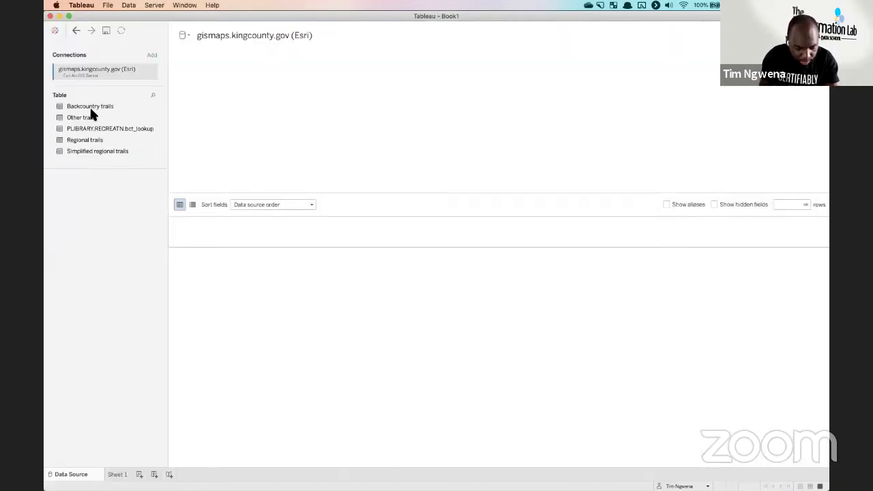
# Add the Regional trails table to the data source and plot its Shape field as a map on Sheet 1
pyautogui.moveTo(76, 140); pyautogui.dragTo(240, 262)
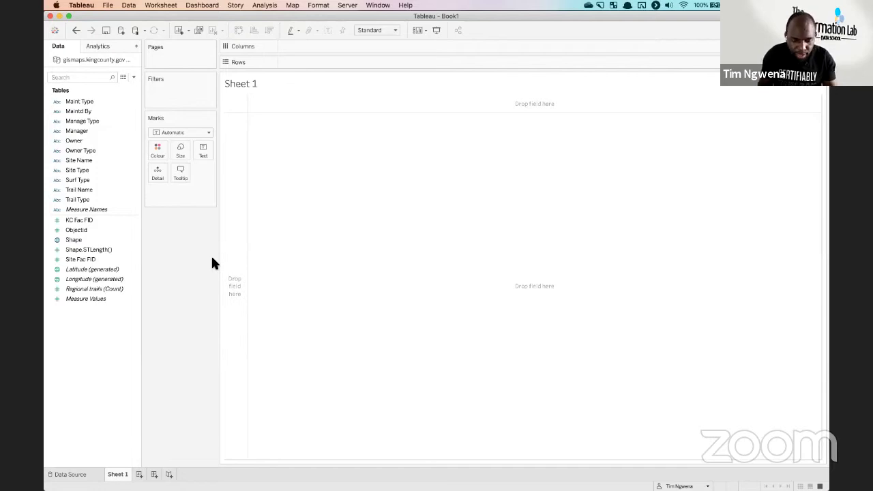
pyautogui.click(82, 242)
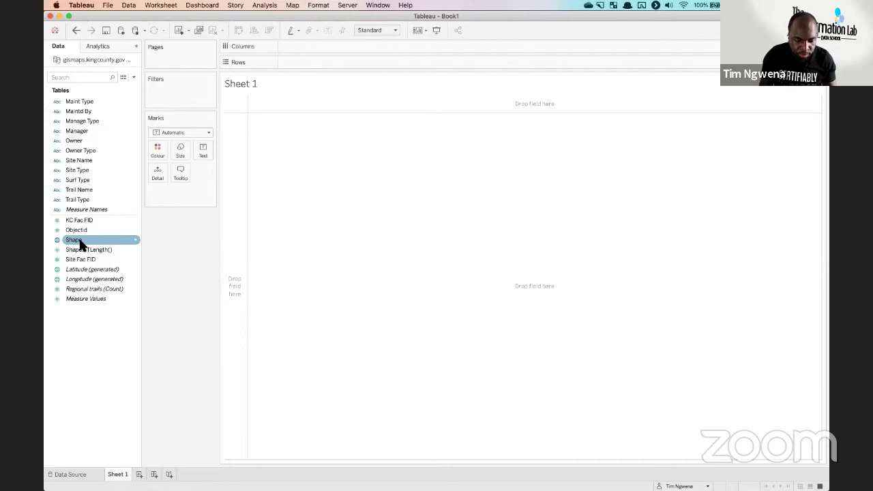
pyautogui.click(80, 240)
pyautogui.doubleClick(80, 242)
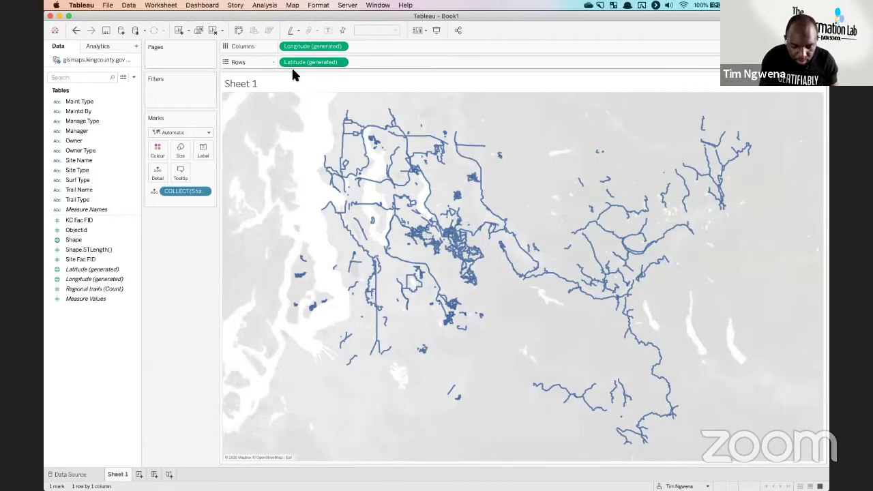
# Set the trail map's background style to Outdoors and check the trails against their surroundings at wider scales
pyautogui.click(292, 5)
pyautogui.click(310, 58)
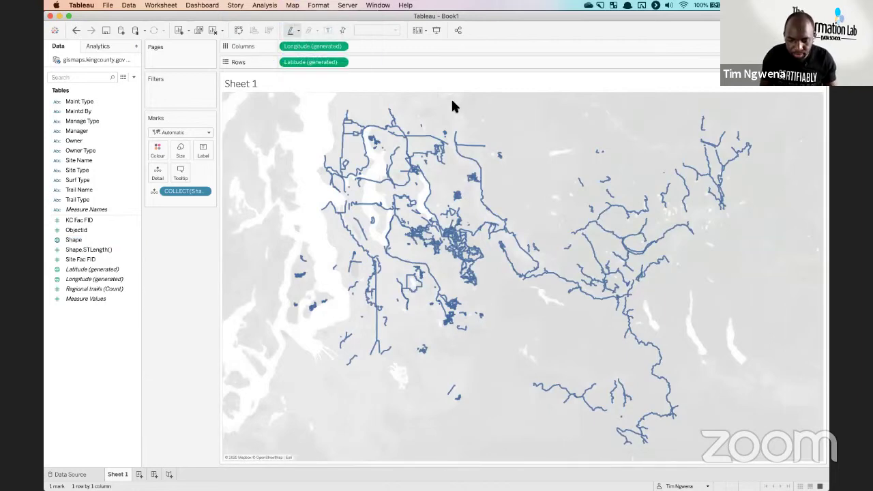
pyautogui.click(128, 79)
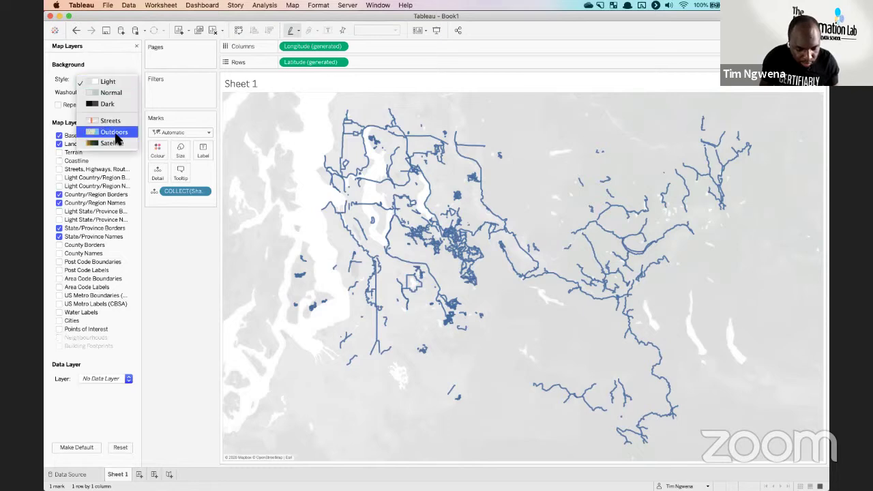
pyautogui.click(113, 131)
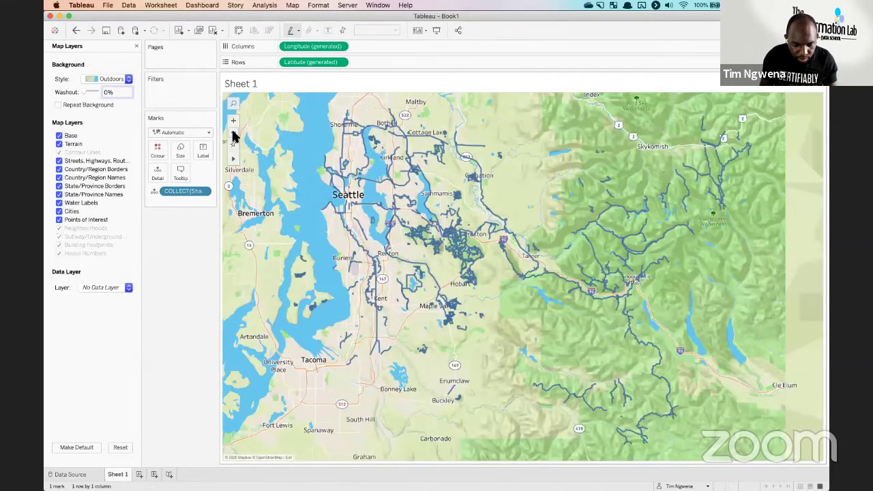
pyautogui.click(233, 136)
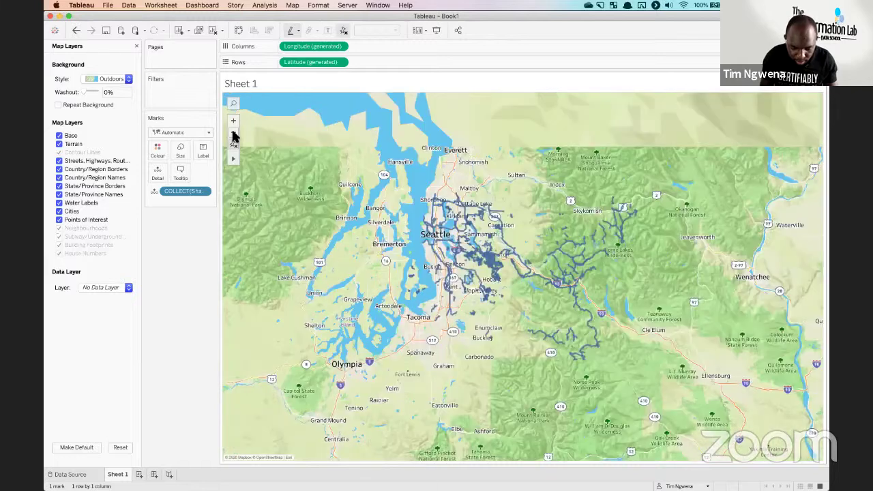
pyautogui.click(232, 136)
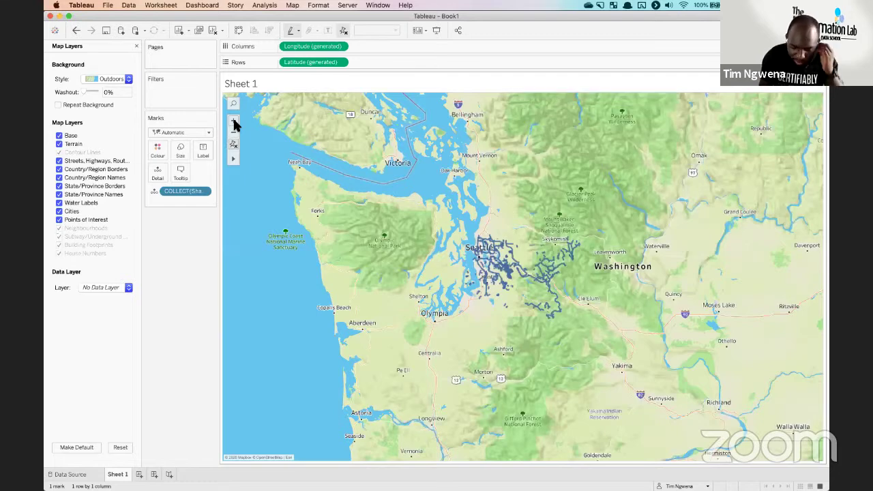
pyautogui.click(234, 122)
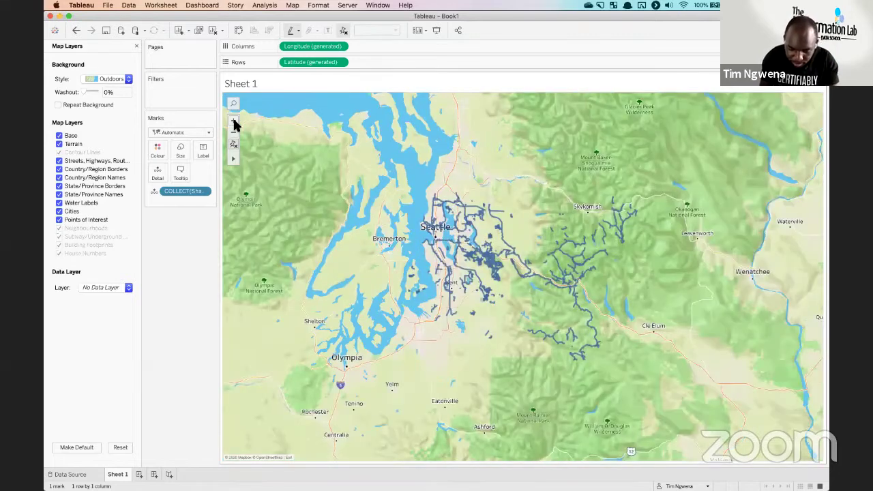
pyautogui.click(233, 122)
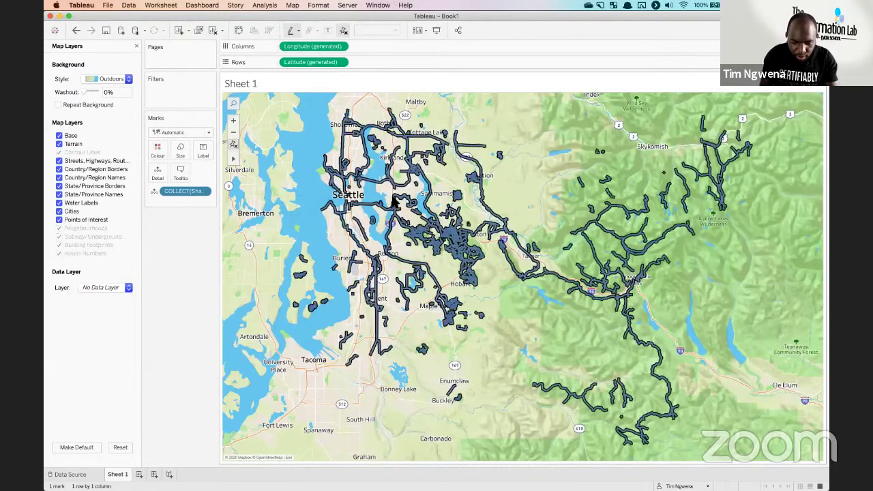
# Set the map background's washout to 80% and colour the trails by Trail Type
pyautogui.moveTo(85, 92); pyautogui.dragTo(91, 93)
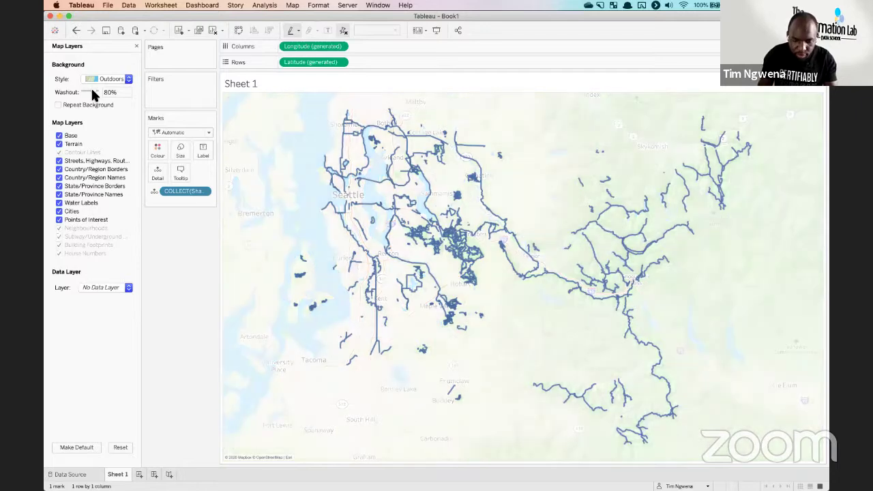
pyautogui.click(137, 46)
pyautogui.click(97, 210)
pyautogui.click(81, 201)
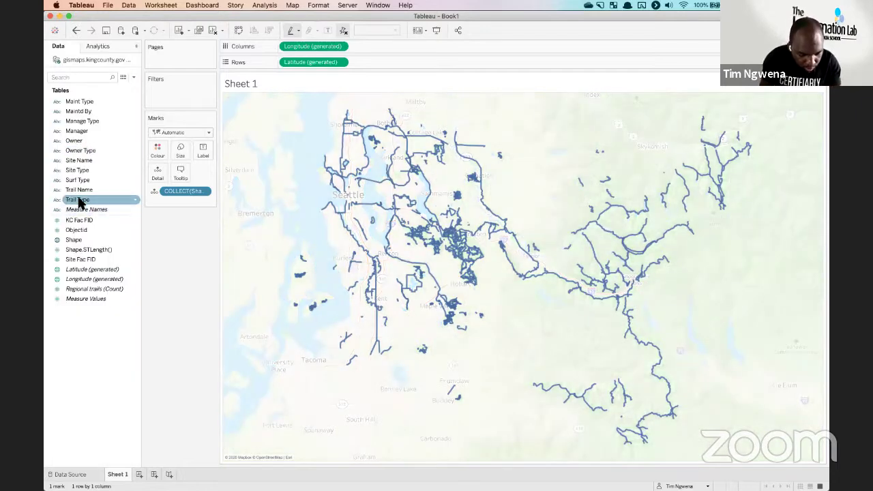
pyautogui.moveTo(80, 200); pyautogui.dragTo(526, 300)
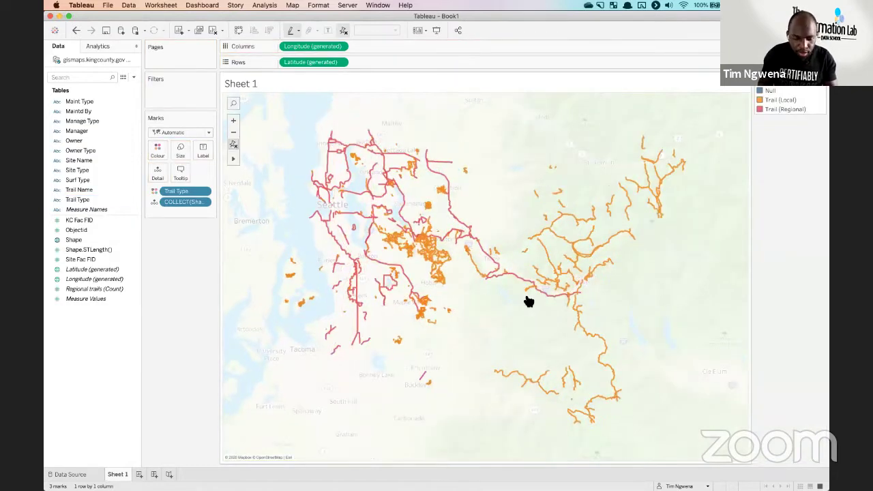
# Replace the trail map's colour field with Surf Type
pyautogui.click(82, 190)
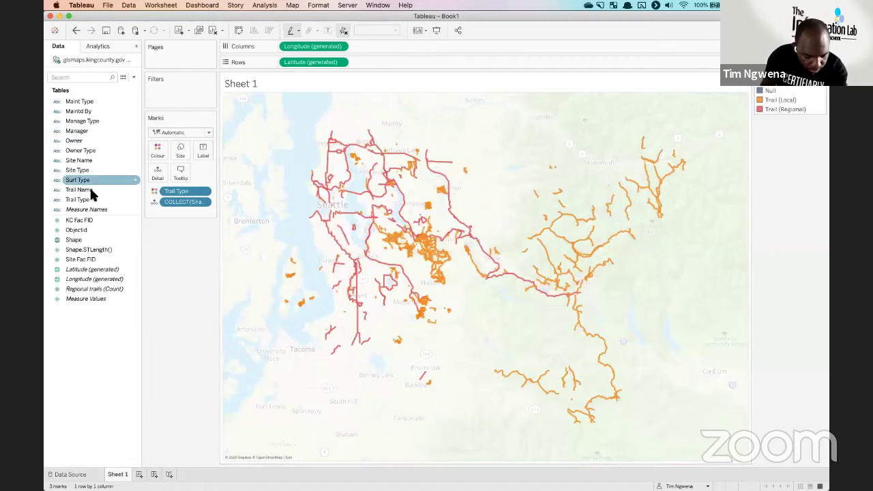
pyautogui.click(85, 199)
pyautogui.moveTo(82, 180); pyautogui.dragTo(182, 193)
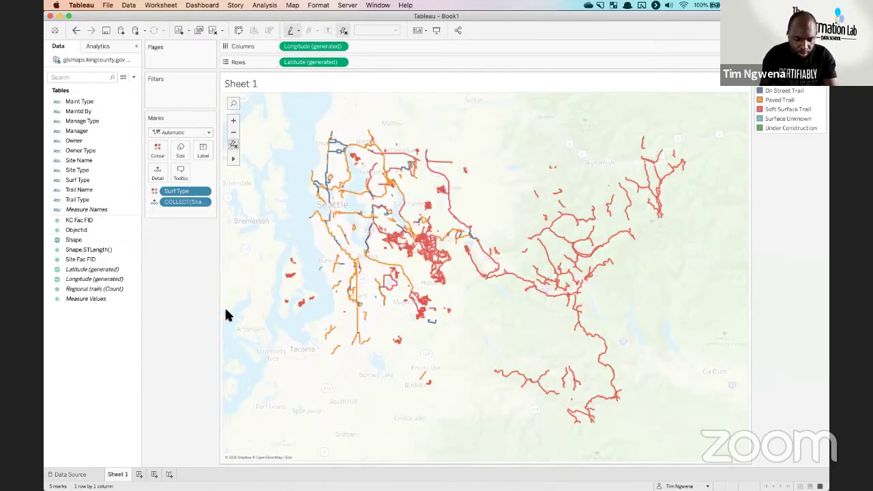
# Open the gismaps.kingcounty.gov data source for editing and check the connection types that can be added
pyautogui.rightClick(95, 60)
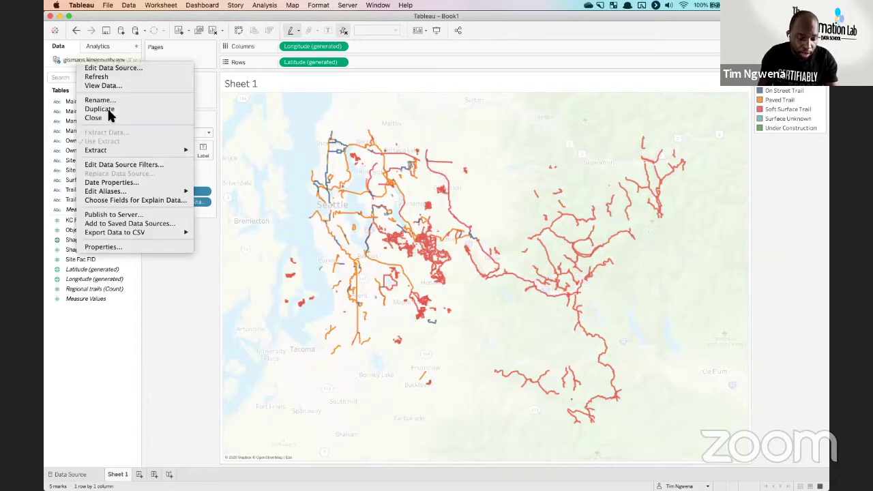
pyautogui.click(102, 68)
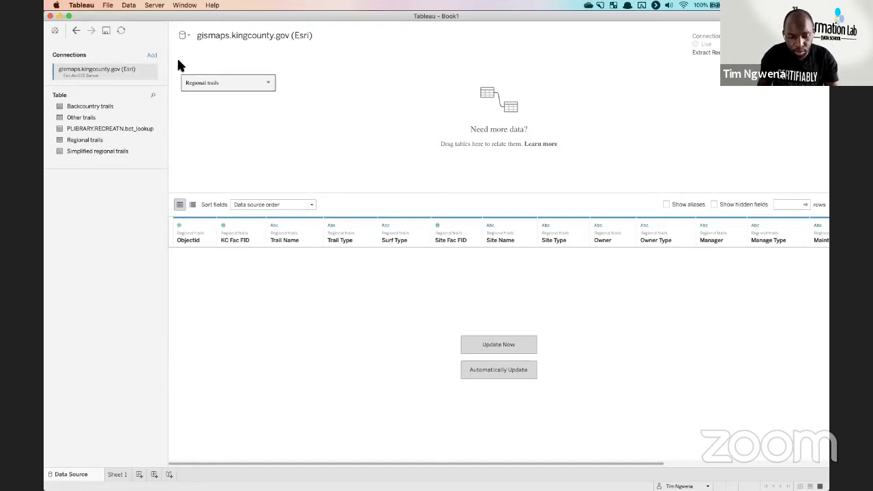
pyautogui.click(151, 55)
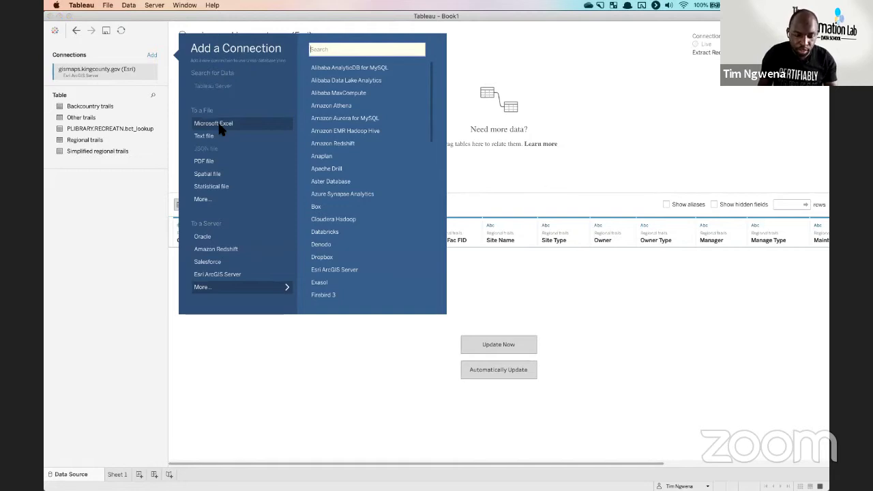
pyautogui.click(125, 231)
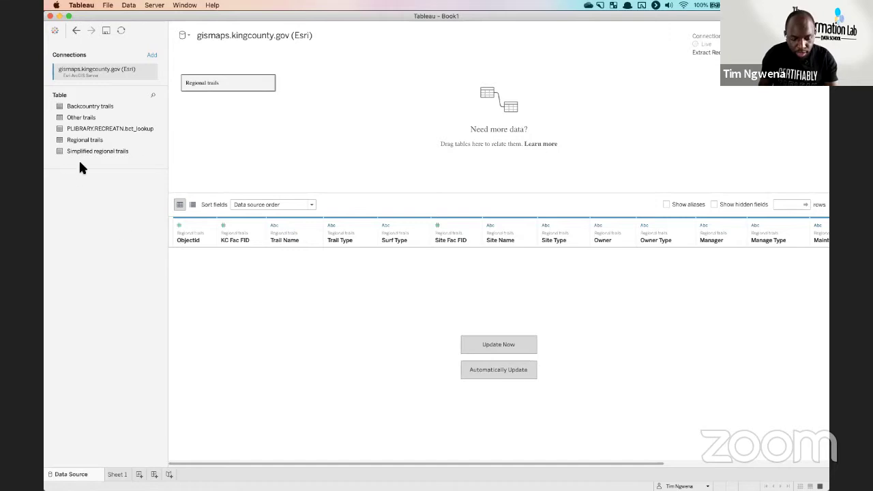
# Try to relate the Other trails table to Regional trails, removing the Shape.STLength() field match
pyautogui.click(76, 118)
pyautogui.moveTo(350, 123); pyautogui.dragTo(352, 87)
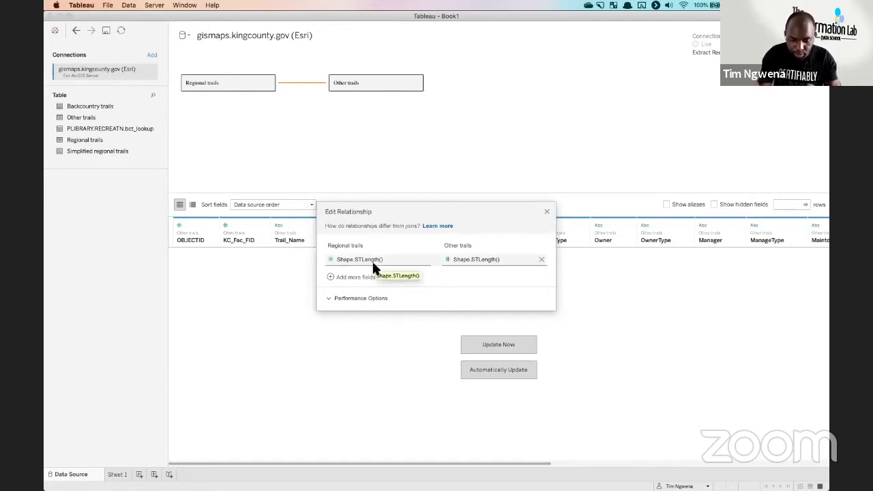
pyautogui.click(541, 259)
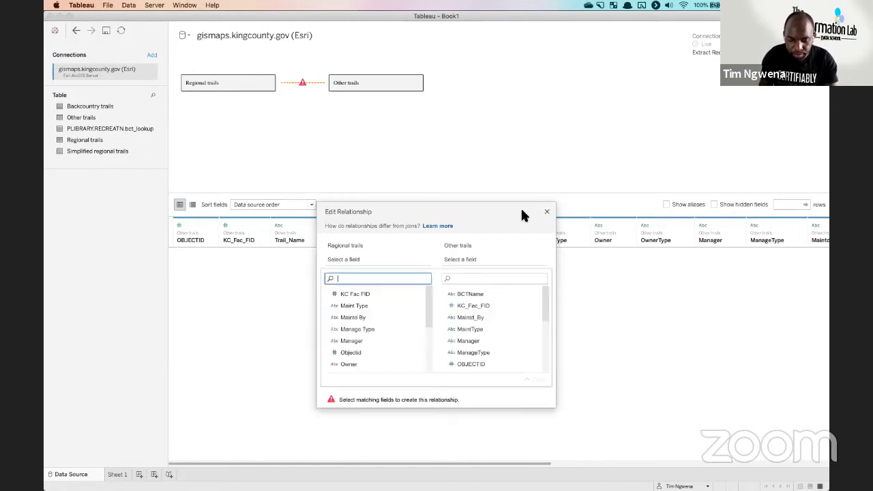
pyautogui.click(315, 116)
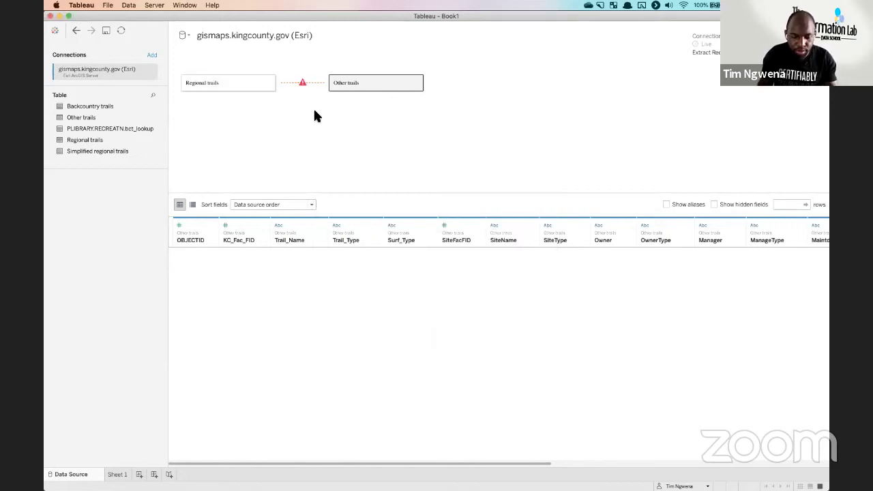
pyautogui.click(415, 83)
# Open the Regional trails table's physical layer, add Other trails to it, and open the join settings
pyautogui.click(265, 83)
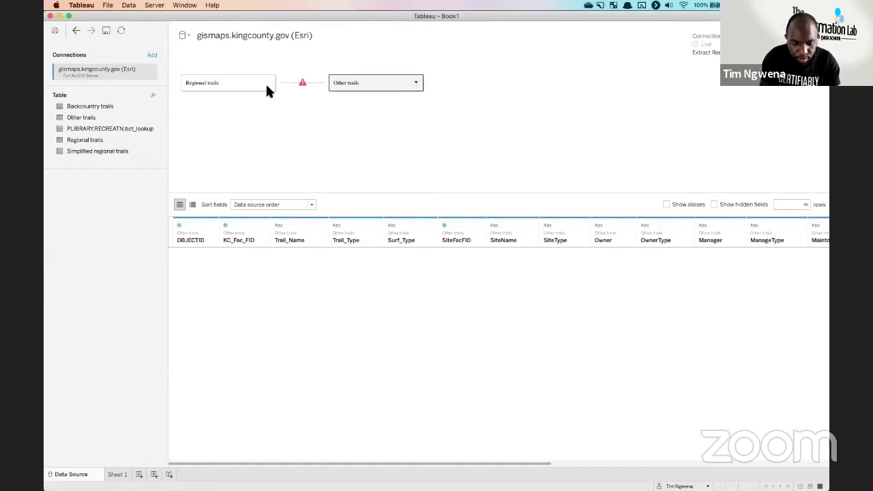
pyautogui.click(268, 82)
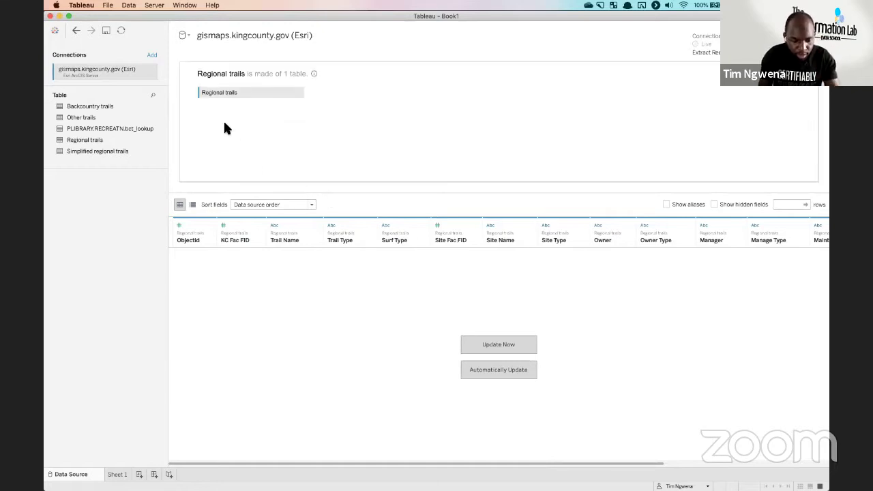
pyautogui.moveTo(86, 121); pyautogui.dragTo(344, 172)
pyautogui.click(331, 92)
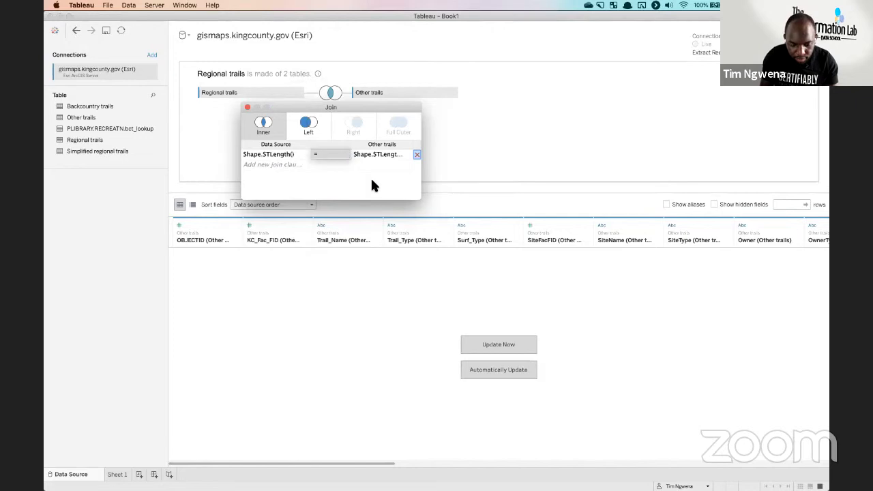
# Make it a left join with the clause Shape Intersects Shape (Other trails)
pyautogui.click(376, 155)
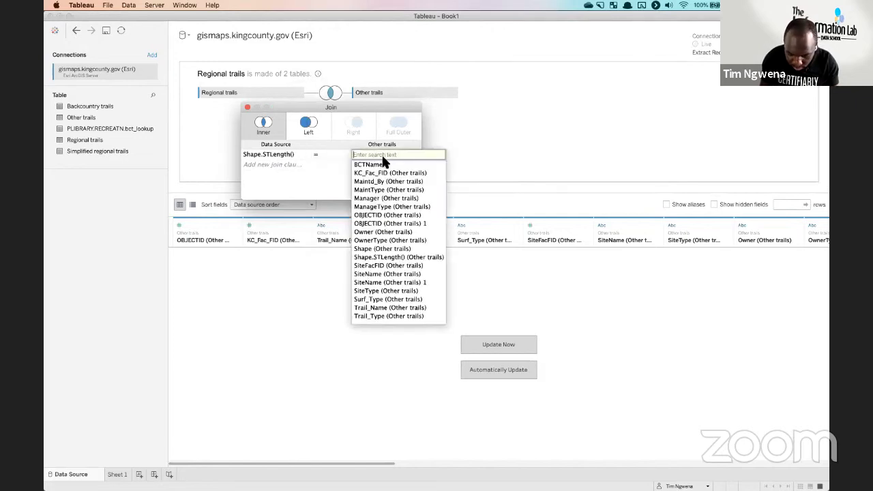
pyautogui.click(399, 257)
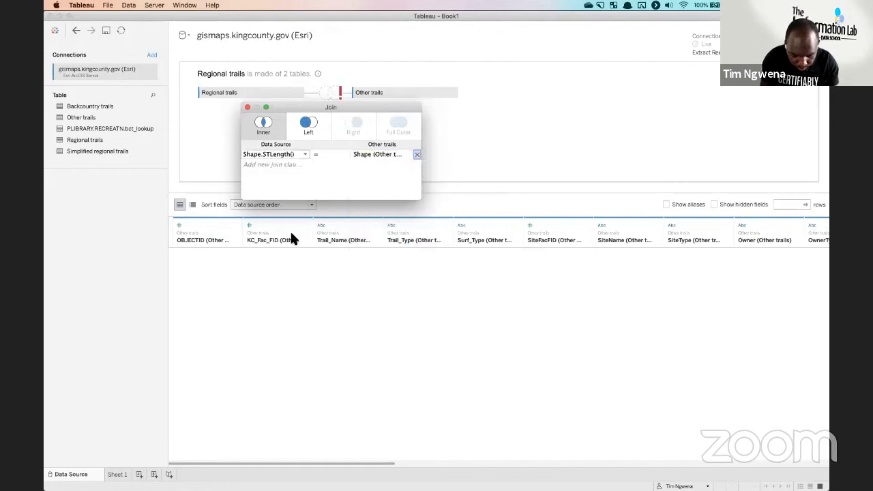
pyautogui.click(263, 234)
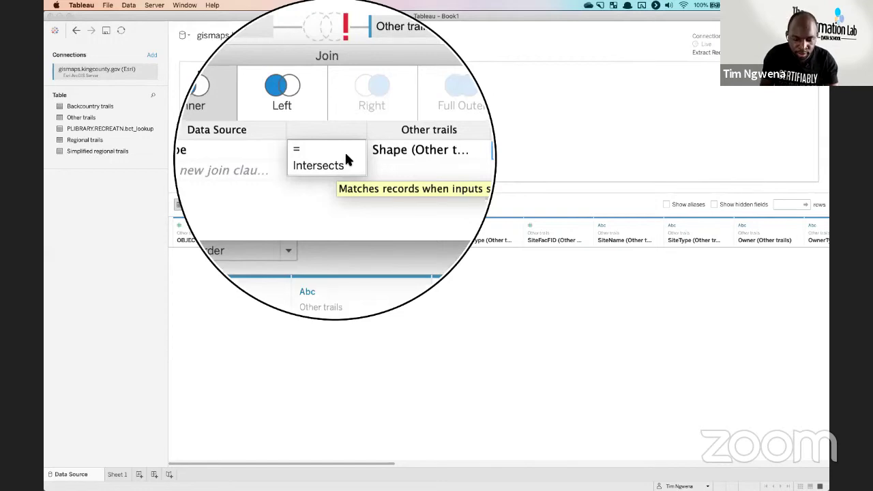
pyautogui.click(327, 158)
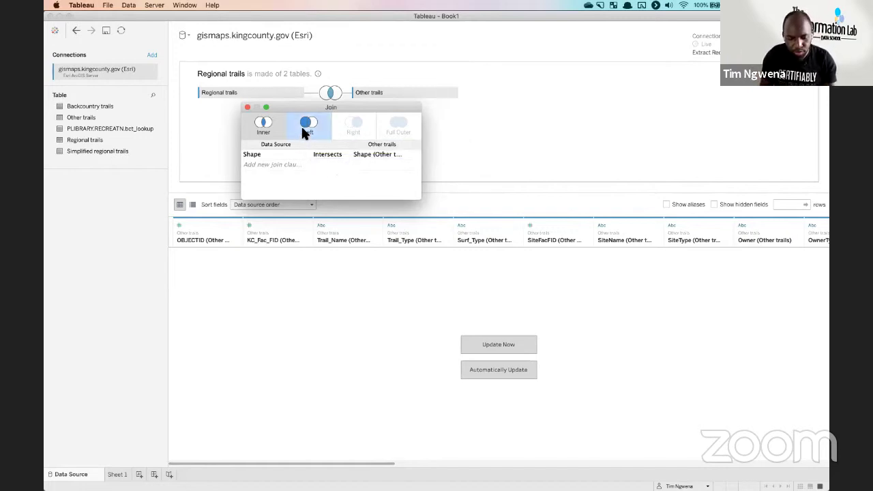
pyautogui.click(247, 108)
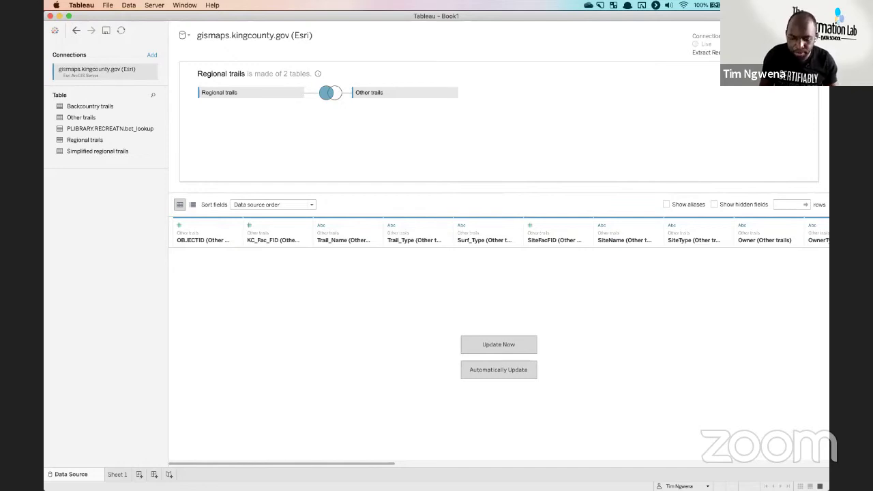
# Clear Sheet 1 and plot the Shape (Other trails) field as a map
pyautogui.click(811, 69)
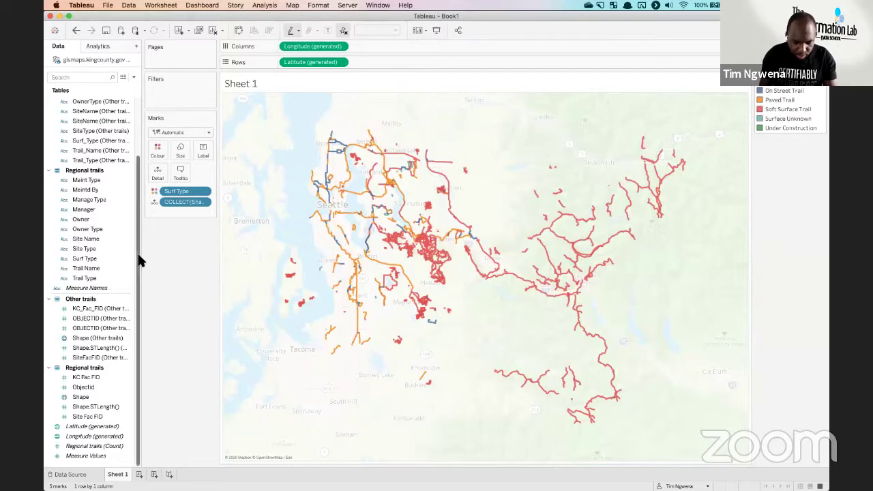
pyautogui.scroll(3, 138, 253)
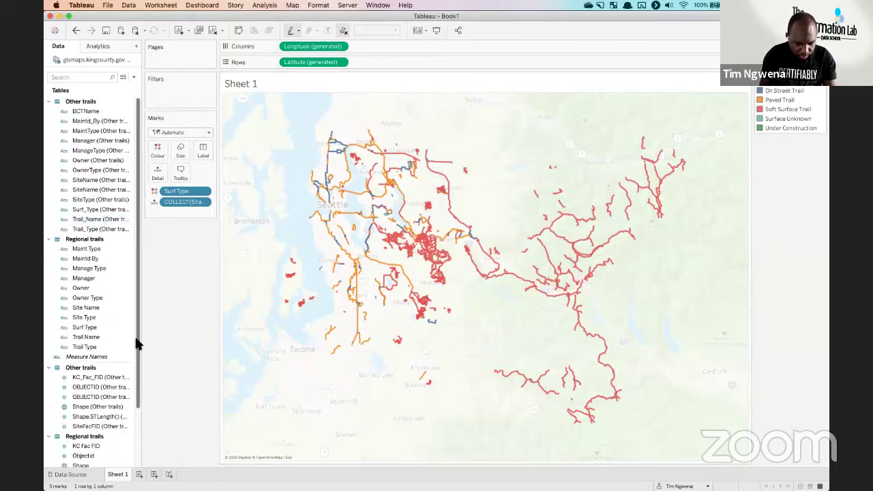
pyautogui.scroll(-3, 134, 334)
pyautogui.click(212, 30)
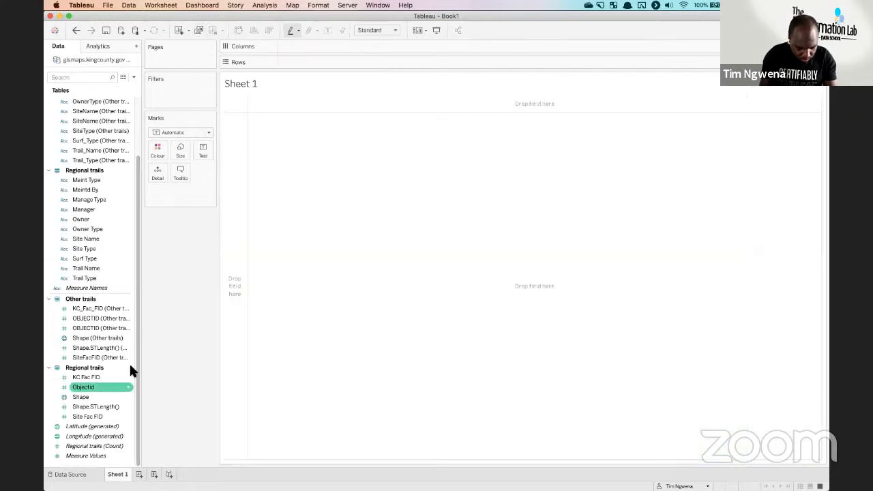
pyautogui.moveTo(98, 338); pyautogui.dragTo(343, 348)
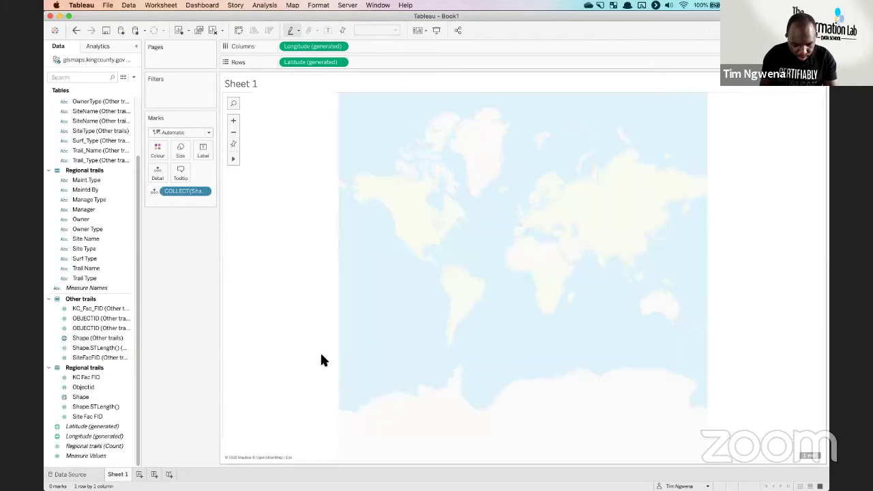
# Try to show the null Longitude (generated) value at its default position on the map
pyautogui.click(811, 455)
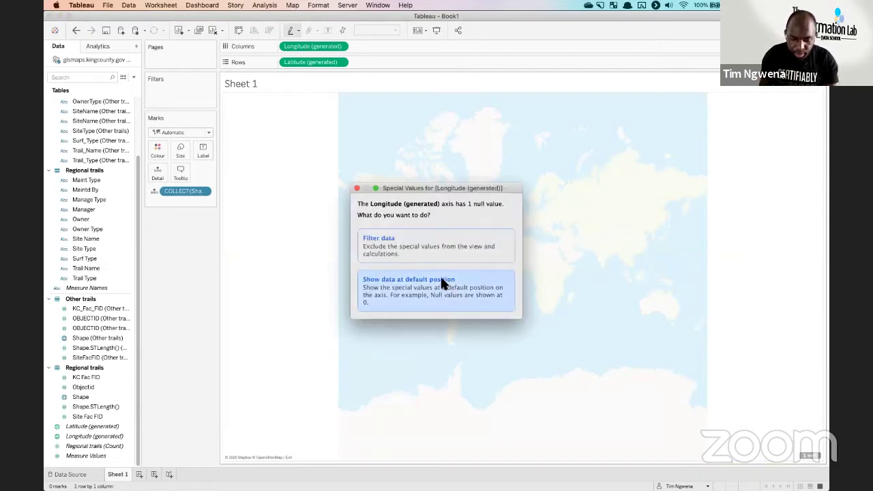
pyautogui.click(471, 294)
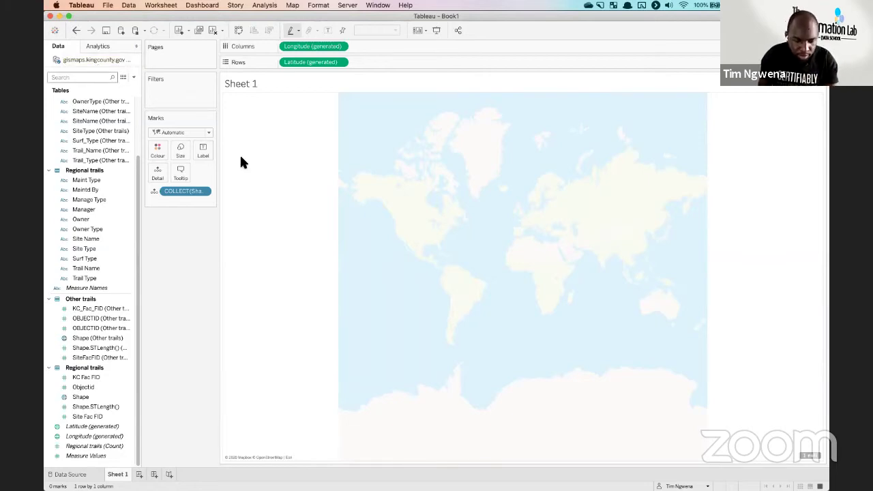
pyautogui.moveTo(247, 167)
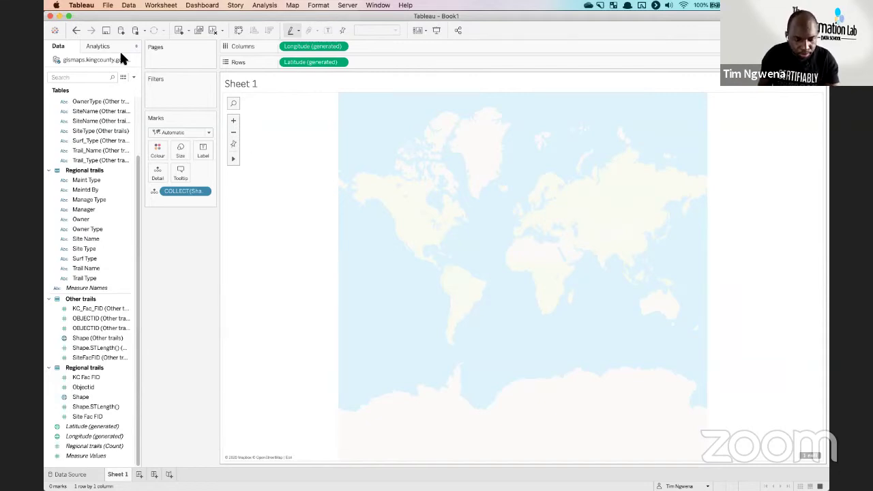
# Close the Book1 workbook and switch to the Superstore workbook's Overview dashboard in Tableau
pyautogui.click(49, 16)
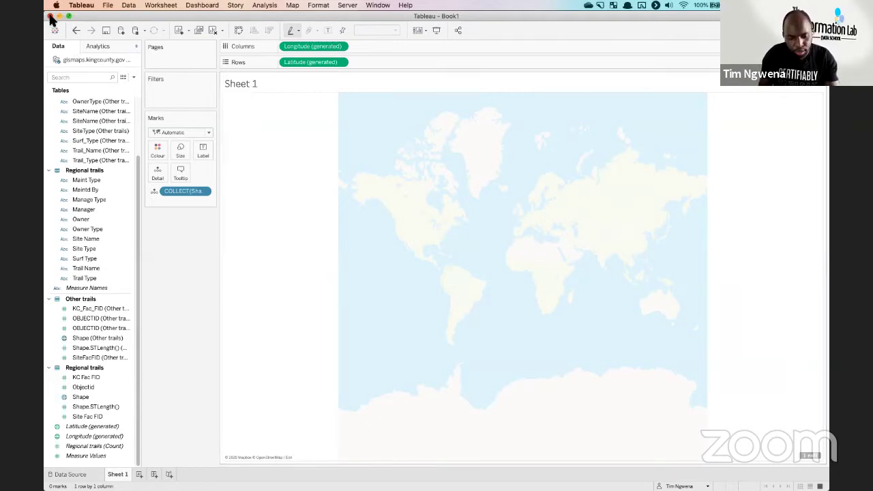
pyautogui.click(414, 263)
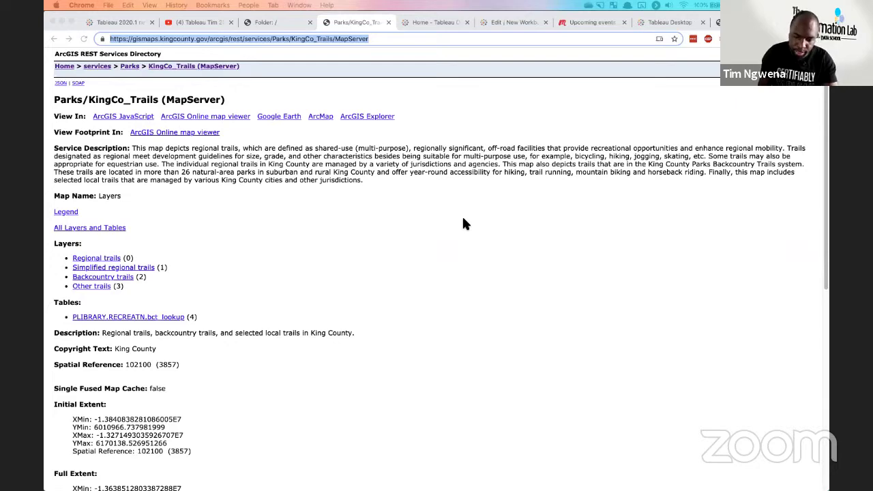
pyautogui.hotkey('ctrl', 'Up')
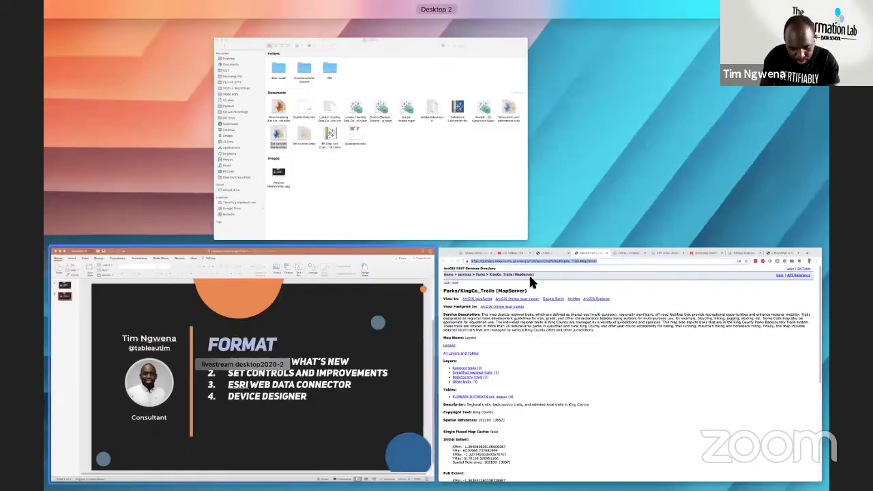
pyautogui.click(646, 149)
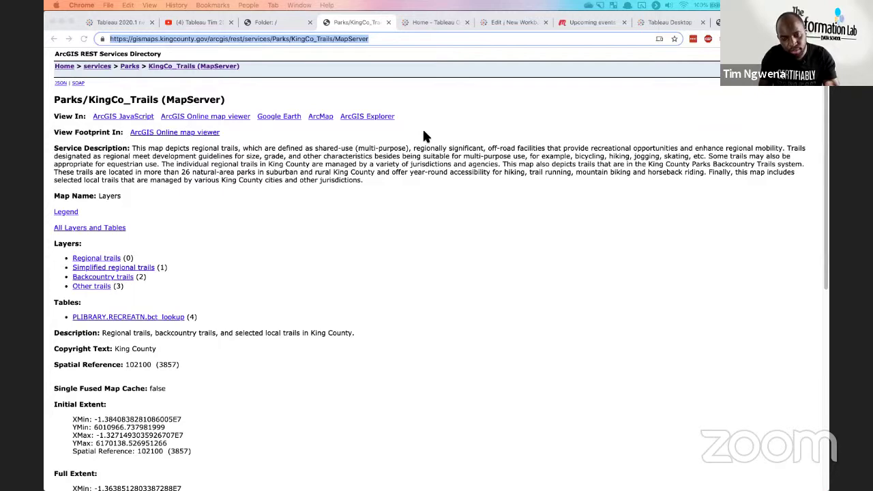
pyautogui.press('super+Tab')
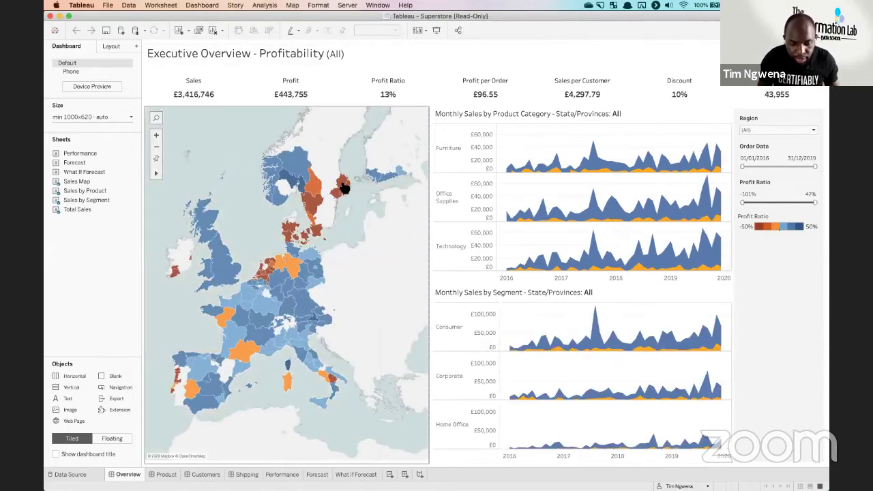
# Show the Overview dashboard's Phone layout and turn on its device preview
pyautogui.click(76, 70)
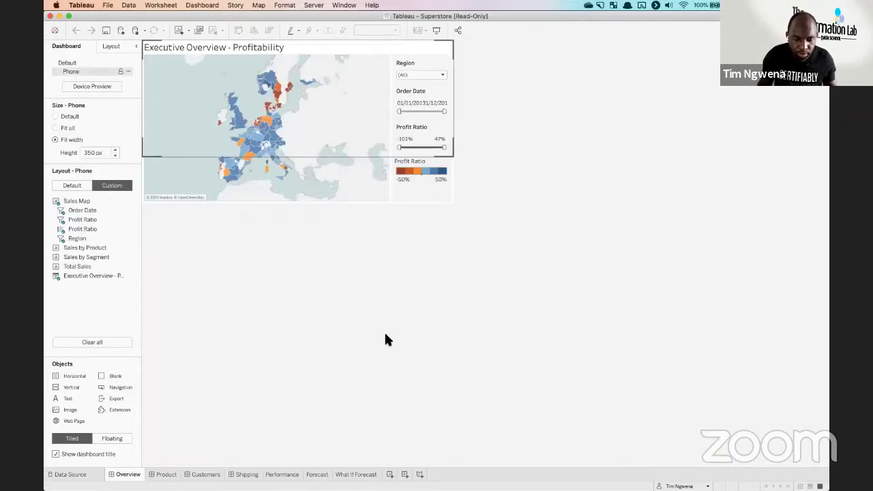
pyautogui.click(202, 6)
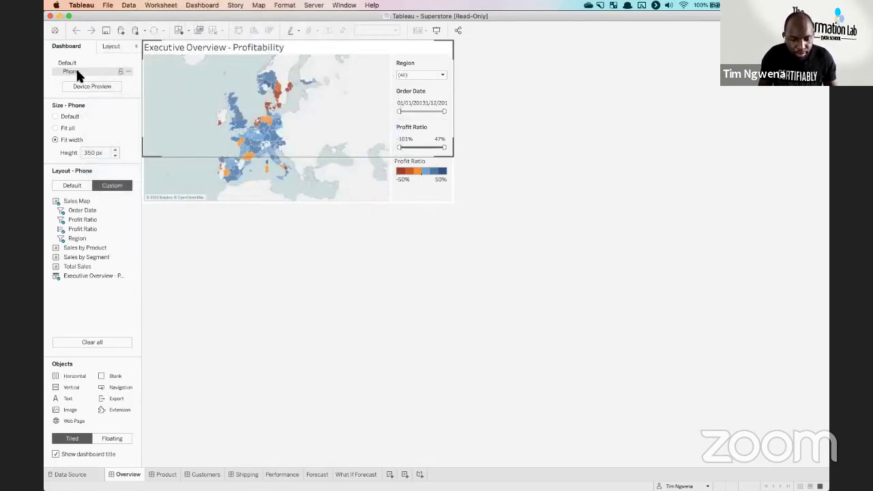
pyautogui.click(104, 86)
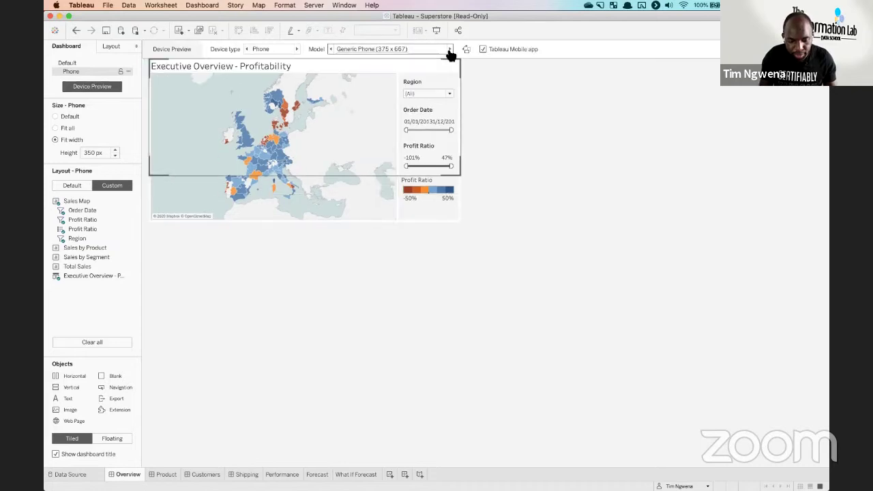
# Set the phone preview model to iPhone X, XS, 11, 11 Pro (375 x 812) and turn off the Tableau Mobile app option
pyautogui.click(409, 50)
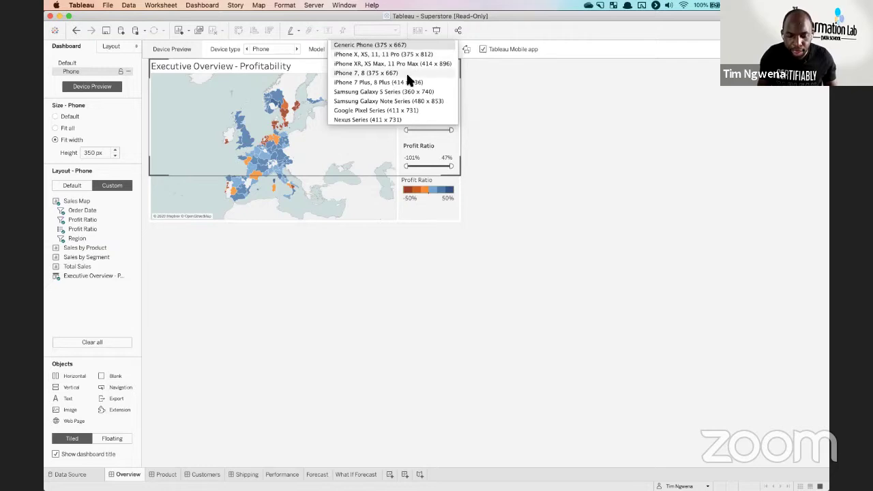
pyautogui.click(399, 54)
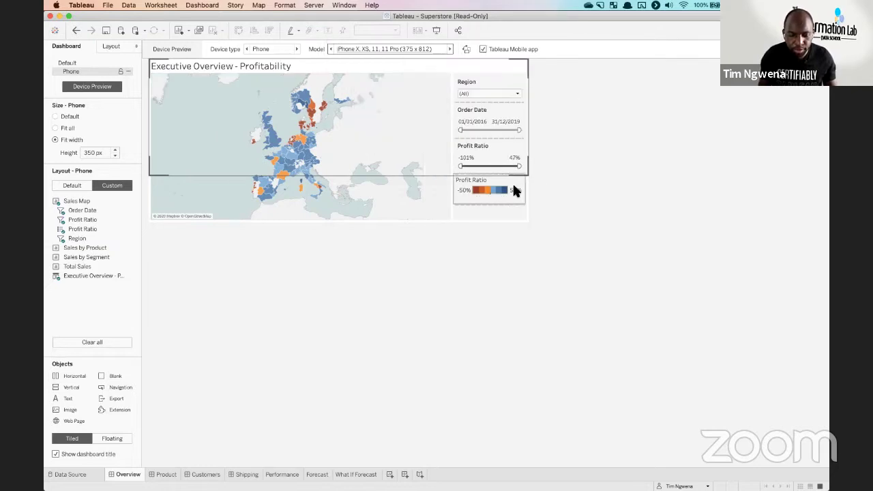
pyautogui.click(482, 49)
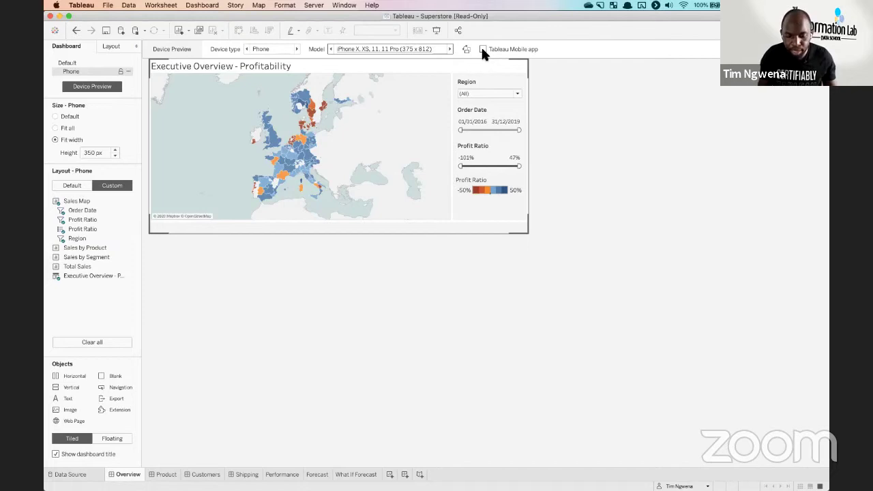
pyautogui.click(483, 49)
pyautogui.click(482, 49)
pyautogui.click(482, 49)
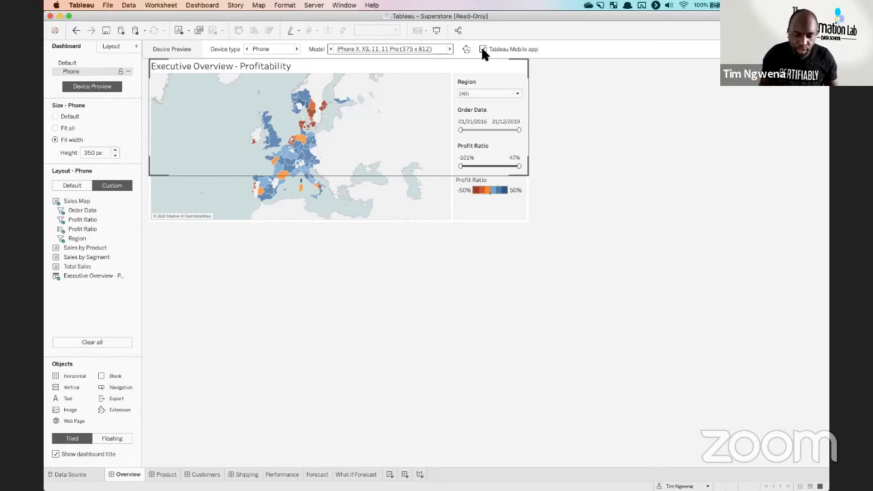
pyautogui.click(482, 49)
pyautogui.click(482, 49)
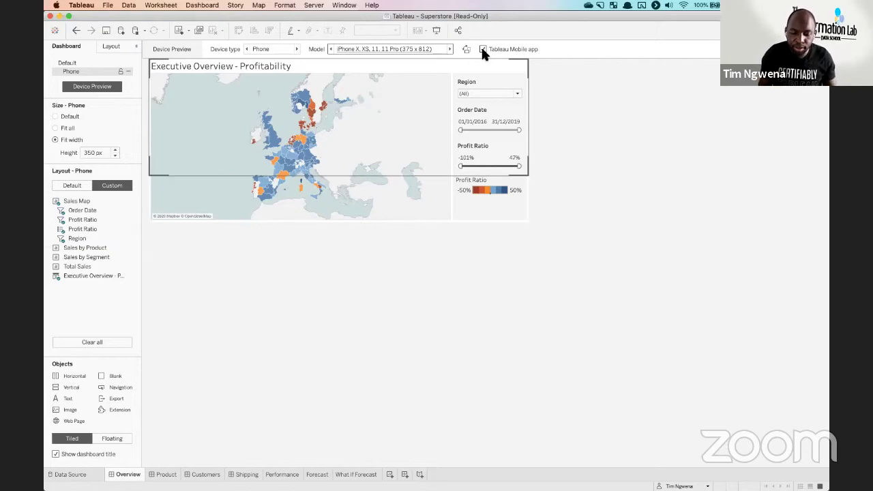
pyautogui.click(483, 49)
pyautogui.click(482, 49)
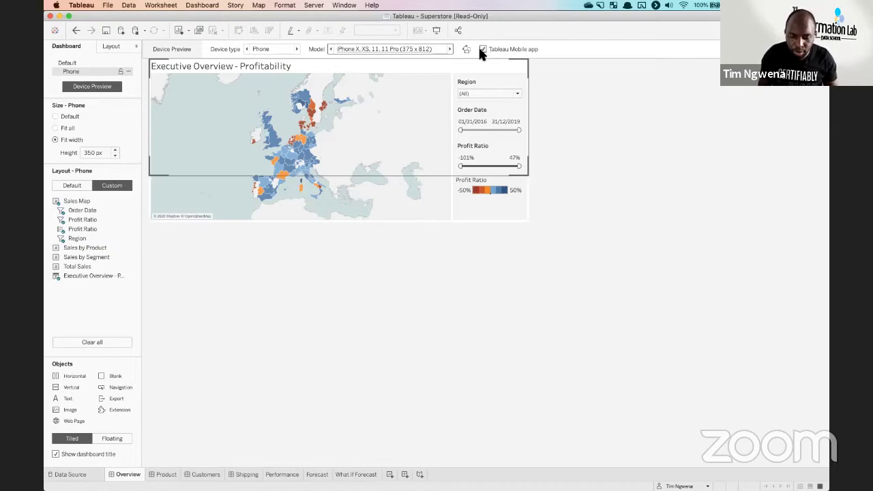
pyautogui.click(482, 49)
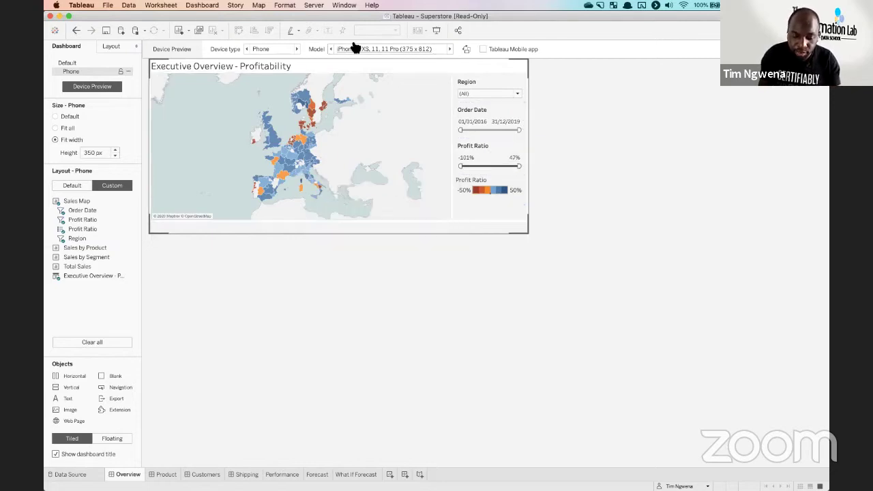
pyautogui.click(430, 50)
pyautogui.click(430, 53)
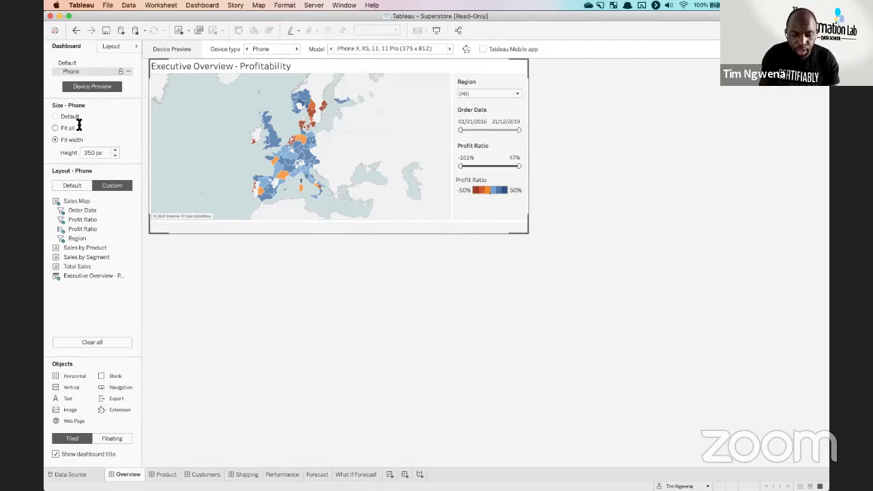
pyautogui.click(107, 153)
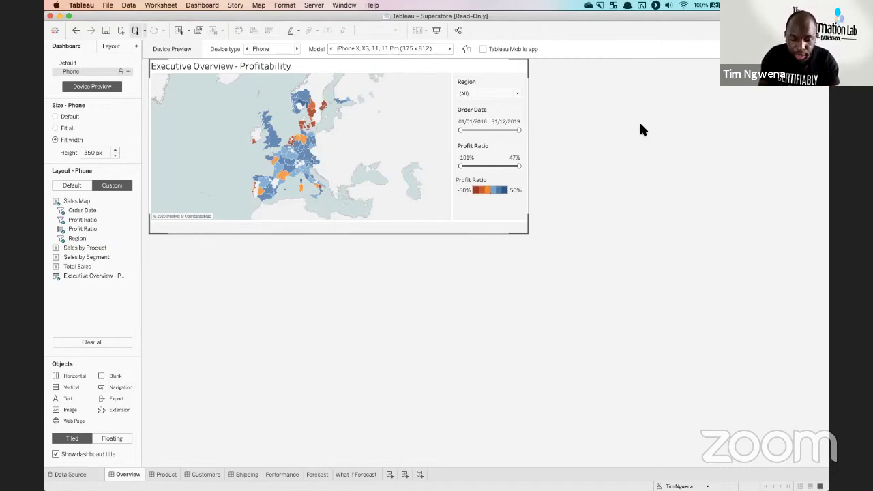
# Switch to Tableau's new-features page in Chrome and close the Esri web data connector details
pyautogui.hotkey('ctrl', 'Up')
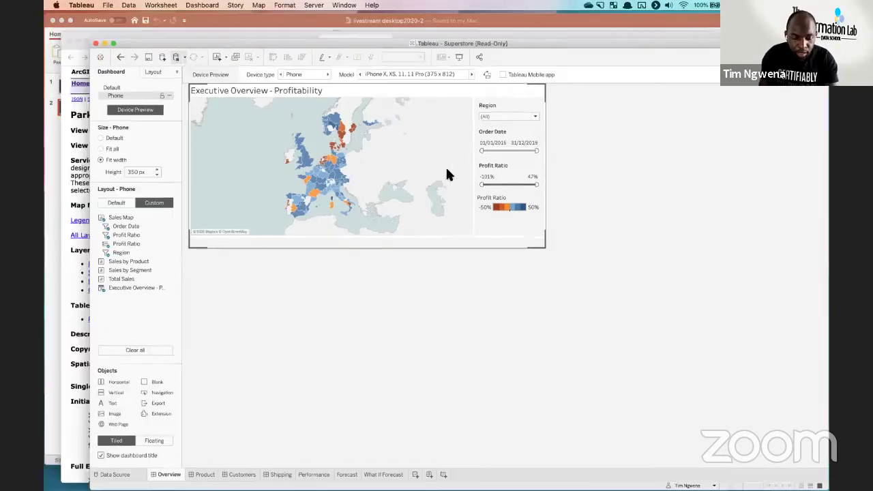
pyautogui.click(123, 29)
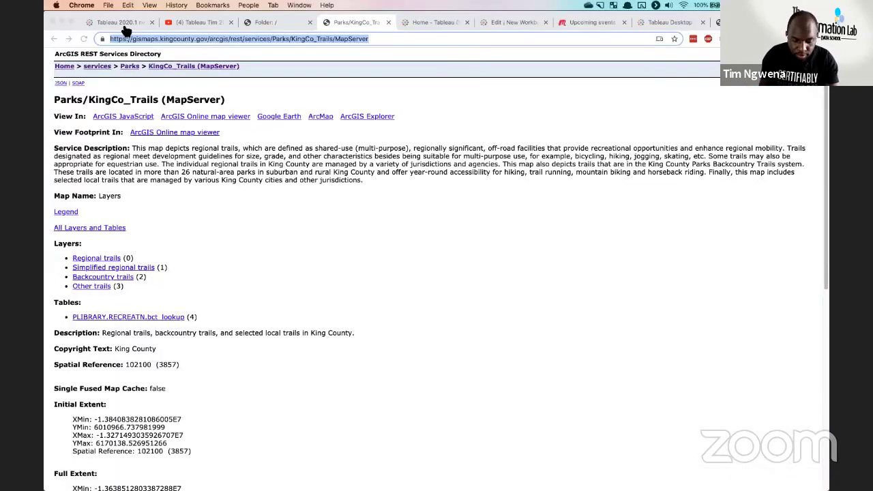
pyautogui.press('super+1')
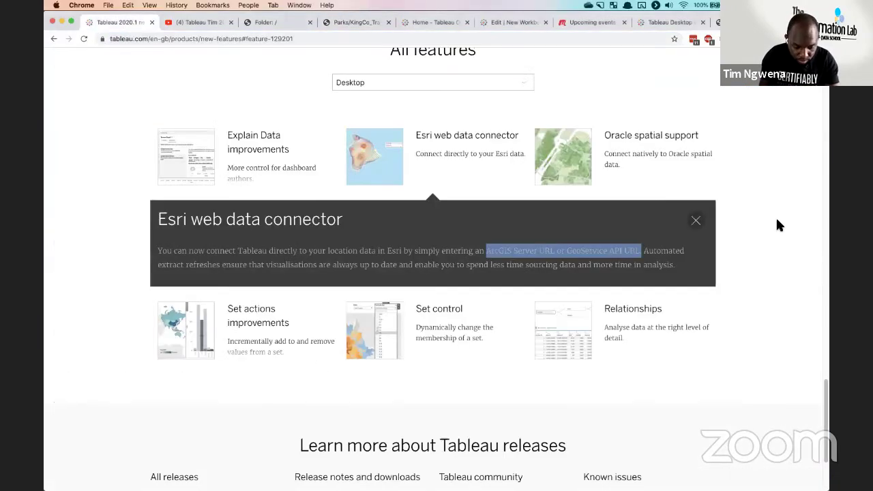
pyautogui.click(697, 221)
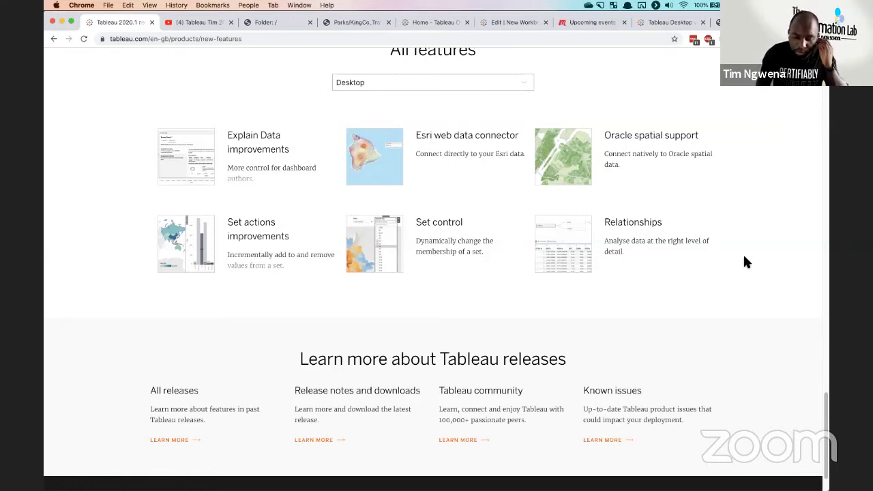
# Return to the Superstore workbook in Tableau, add a new worksheet on the Sample - Superstore data source and widen the field list
pyautogui.press('ctrl+super+f')
pyautogui.hotkey('ctrl', 'Up')
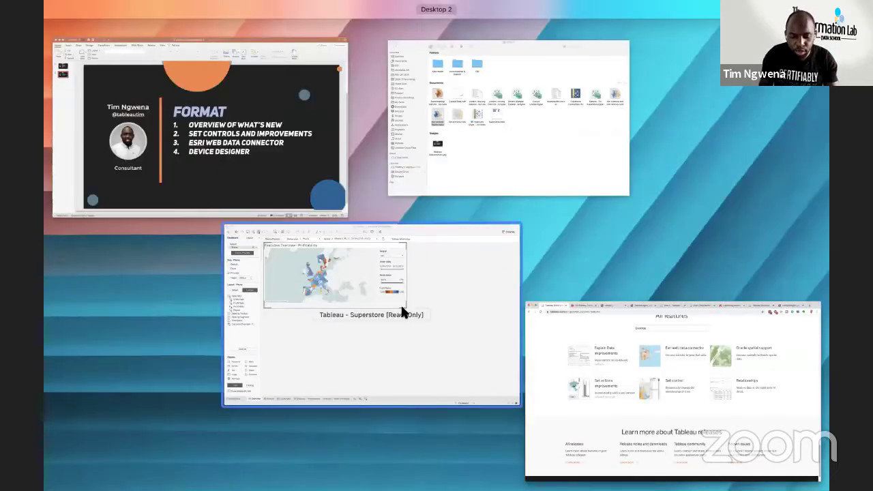
pyautogui.click(402, 313)
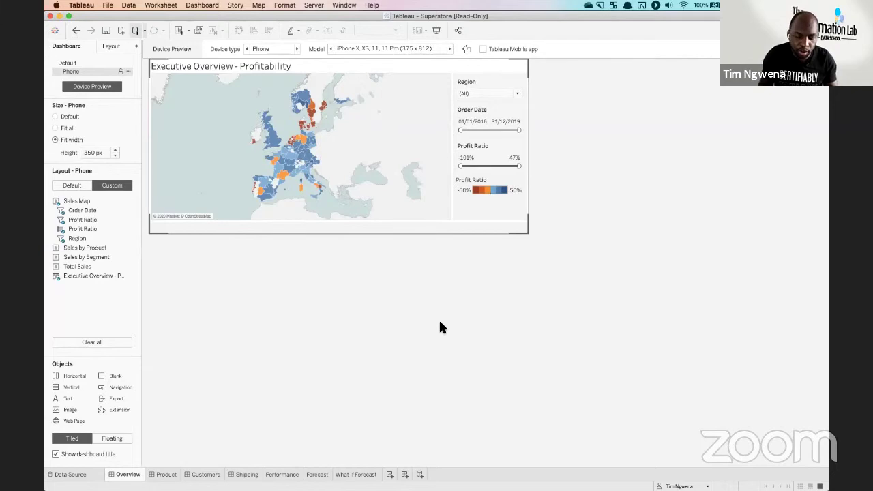
pyautogui.click(390, 475)
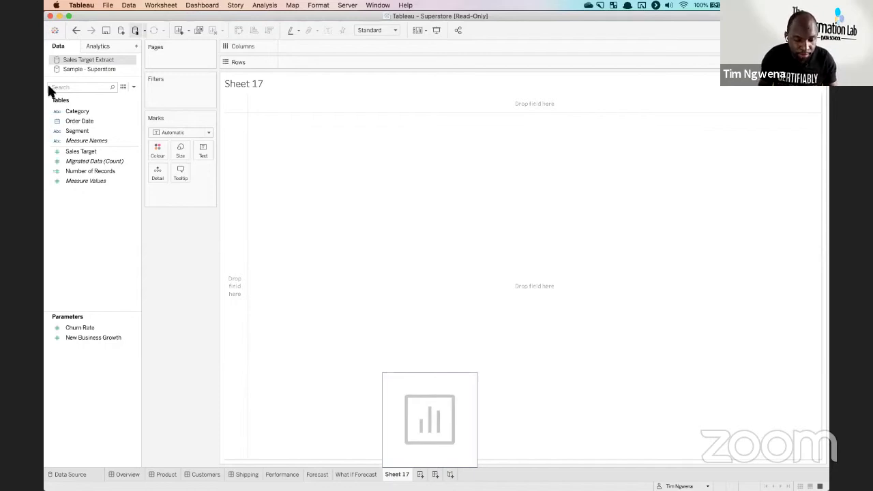
pyautogui.click(106, 69)
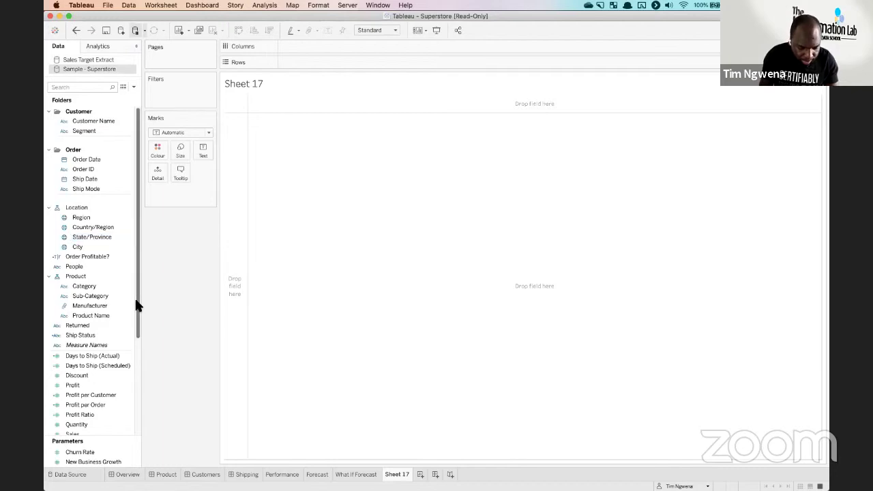
pyautogui.moveTo(141, 300); pyautogui.dragTo(177, 283)
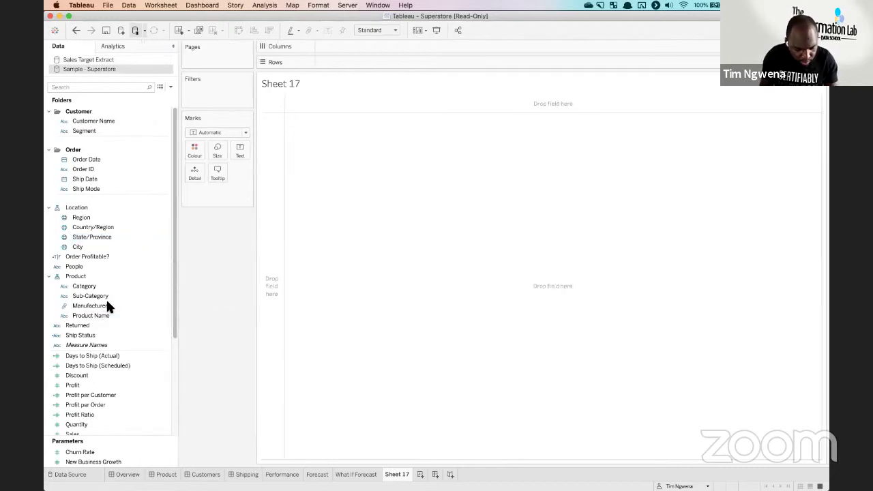
# Search the fields for "custom" and add Customer Name to the marks as Detail
pyautogui.scroll(-1, 106, 298)
pyautogui.moveTo(85, 308); pyautogui.dragTo(160, 70)
pyautogui.click(117, 87)
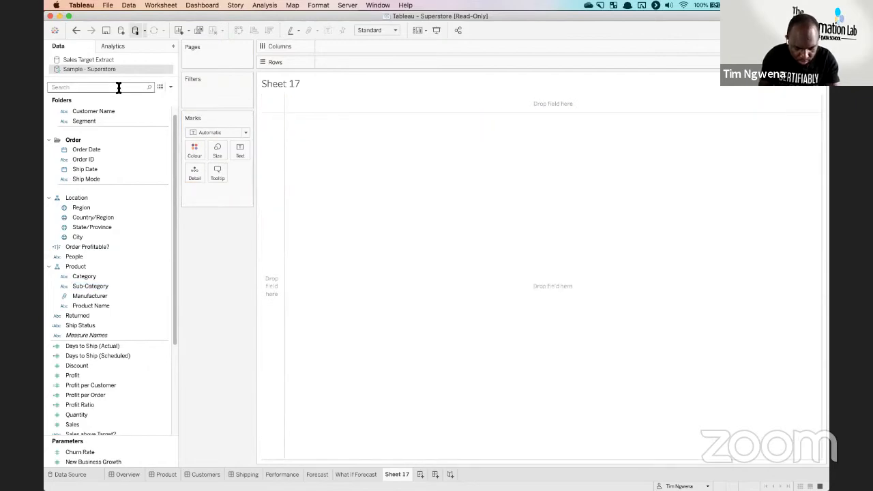
pyautogui.write('custom')
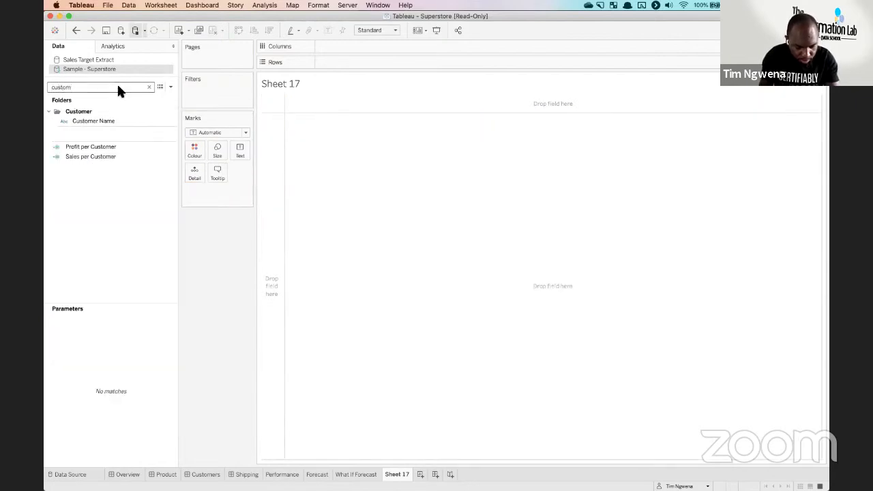
pyautogui.moveTo(94, 121); pyautogui.dragTo(194, 174)
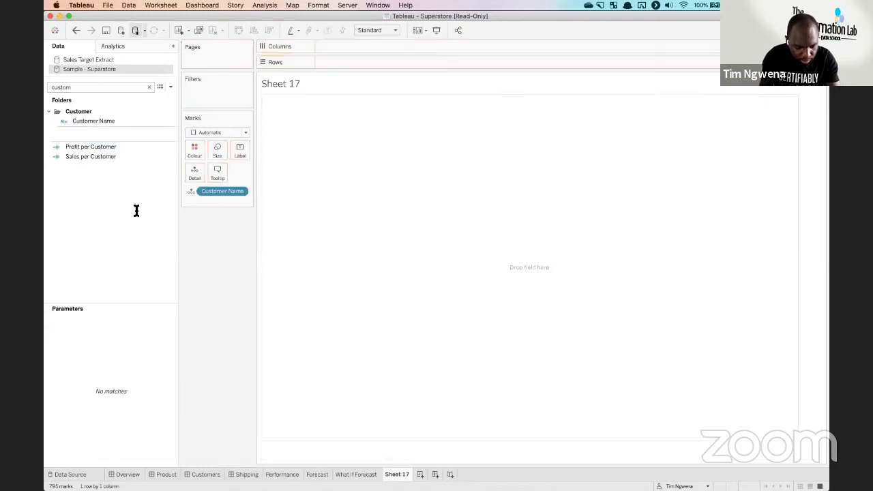
# Plot Profit on rows against Sales on columns and colour the marks by Category
pyautogui.doubleClick(105, 87)
pyautogui.write('profit')
pyautogui.moveTo(72, 121); pyautogui.dragTo(340, 66)
pyautogui.doubleClick(100, 77)
pyautogui.write('sales')
pyautogui.moveTo(75, 118); pyautogui.dragTo(335, 55)
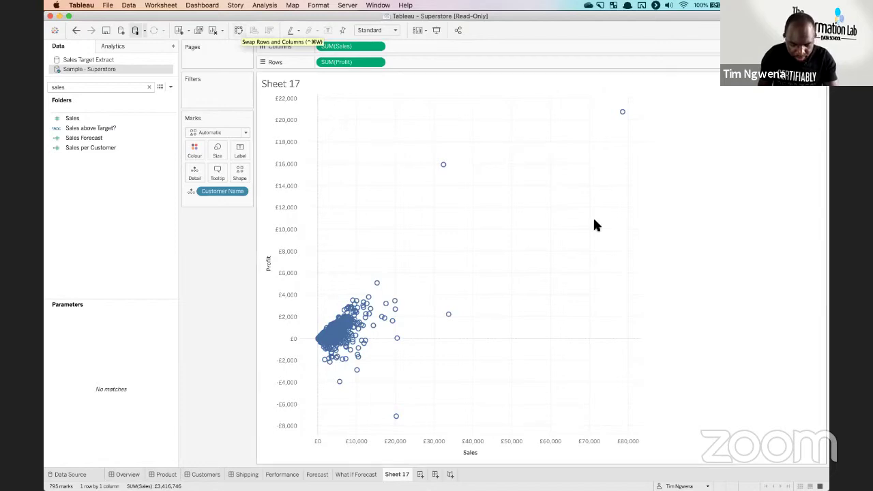
pyautogui.click(146, 83)
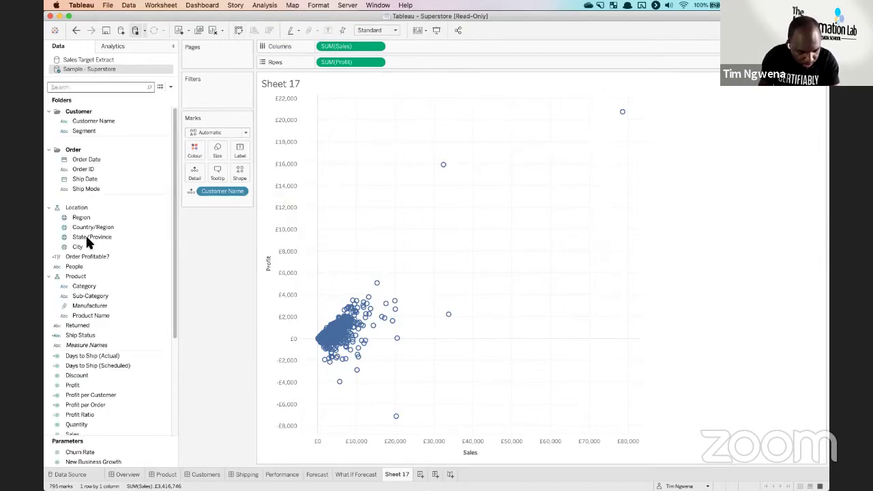
pyautogui.moveTo(90, 283); pyautogui.dragTo(687, 184)
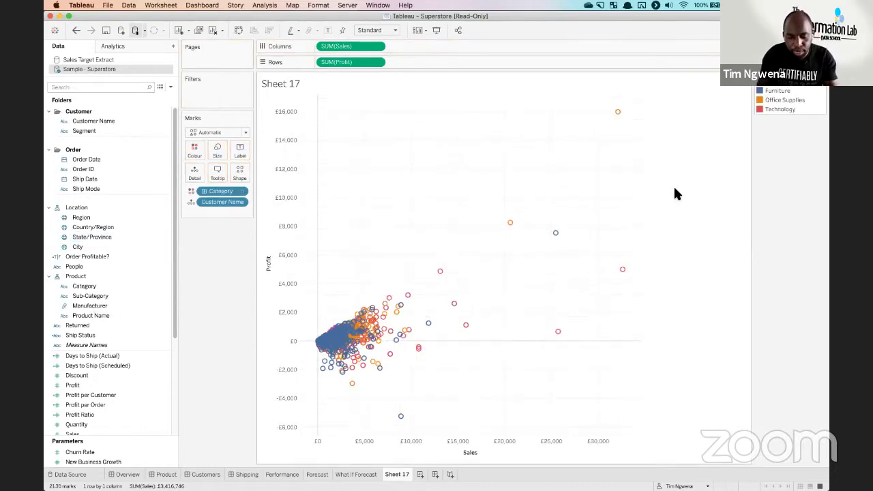
# Run Explain Data on the highest-profit Office Supplies mark in the scatter plot
pyautogui.click(619, 113)
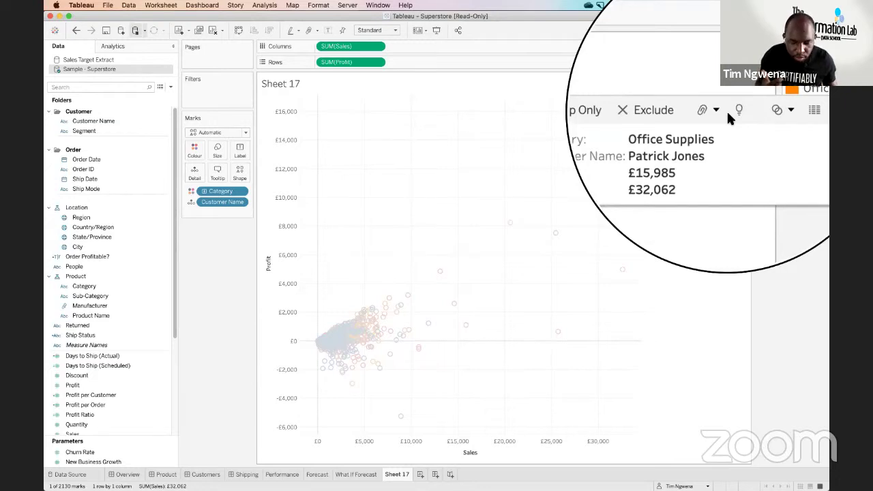
pyautogui.click(620, 113)
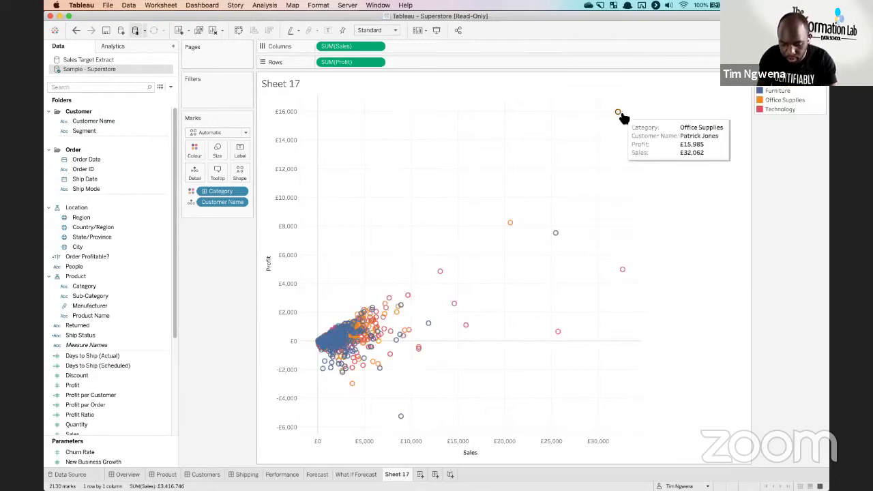
pyautogui.click(620, 113)
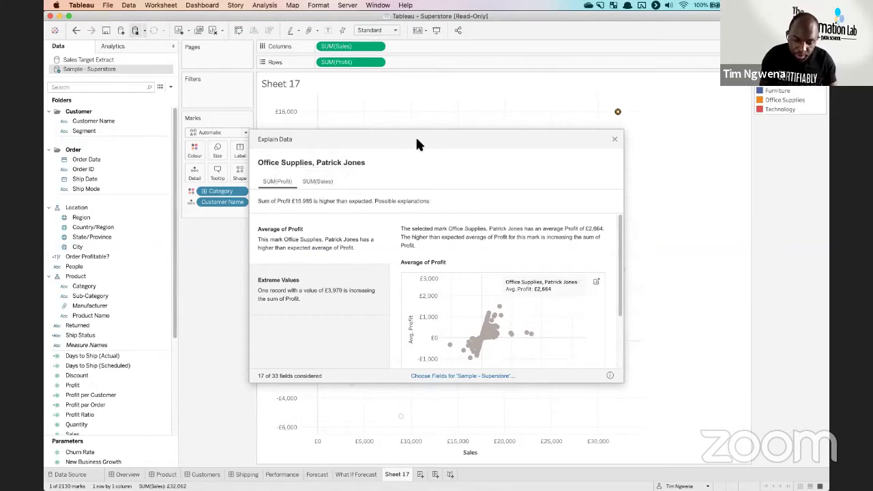
# Open the Average of Profit explanation chart for the selected mark as a new worksheet
pyautogui.moveTo(417, 139); pyautogui.dragTo(418, 116)
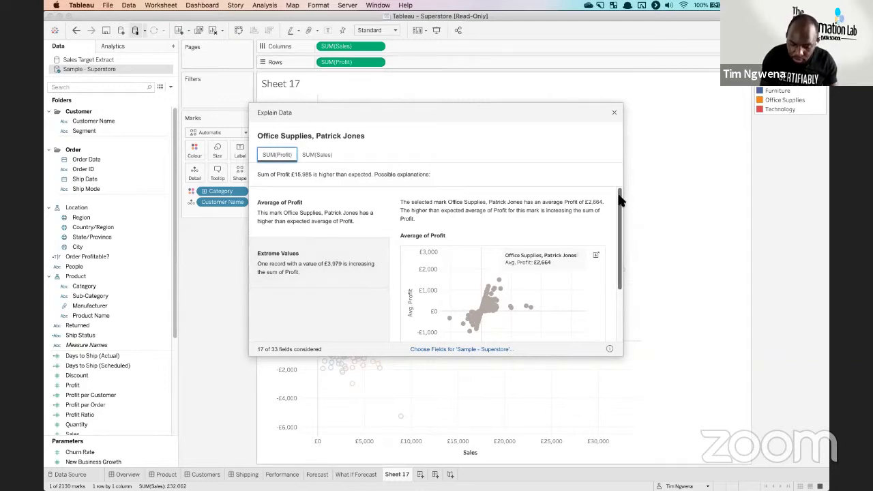
pyautogui.moveTo(620, 200); pyautogui.dragTo(621, 206)
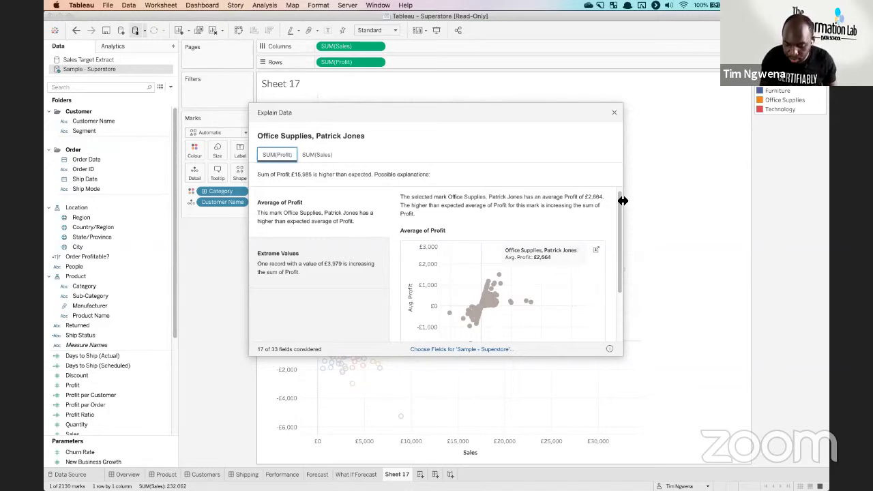
pyautogui.click(595, 251)
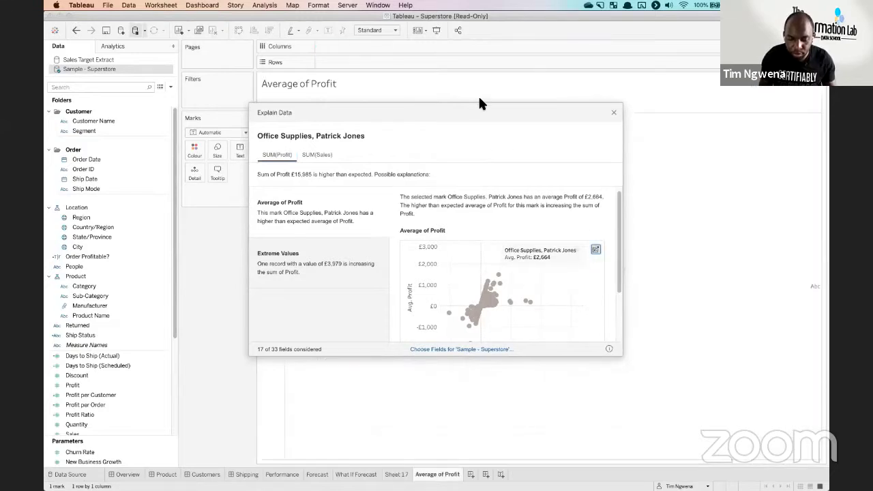